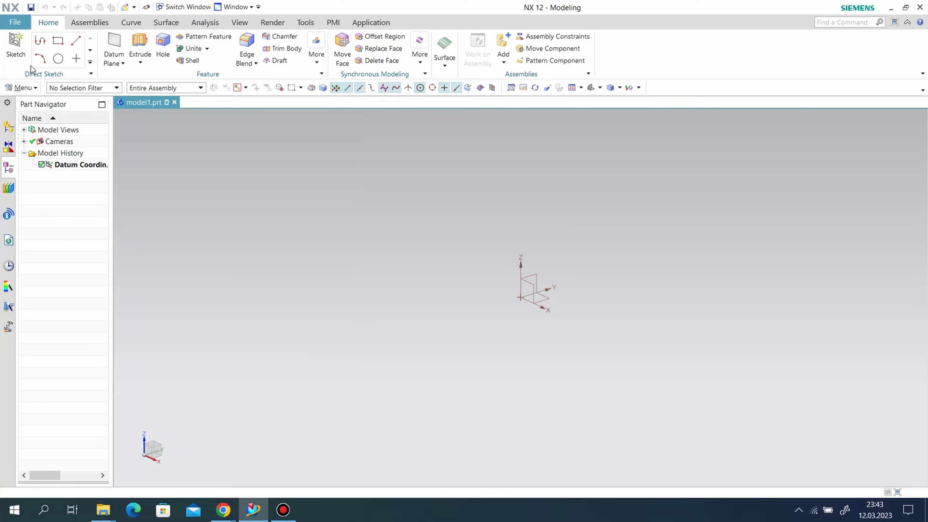
Step: Start a sketch on the default plane and draw a circle centred on the origin
{"action": "left_click", "coordinate": [15, 50]}
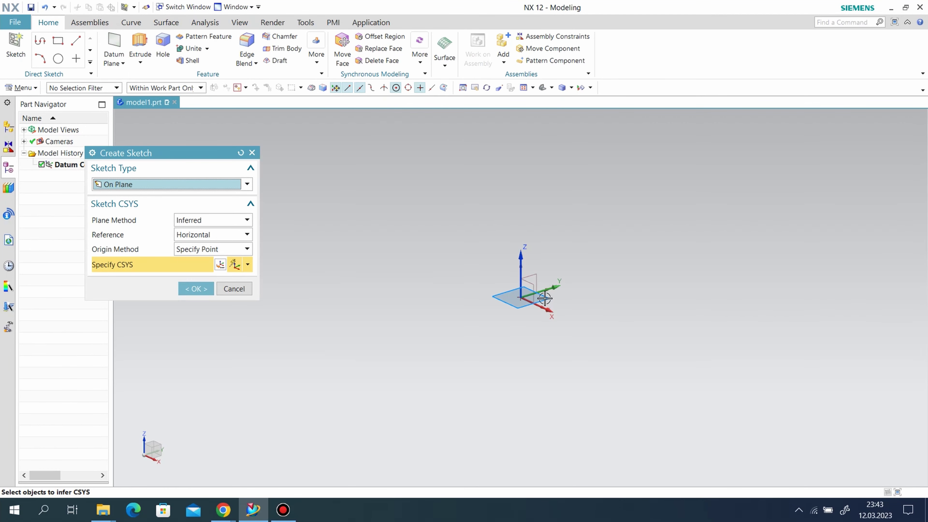
{"action": "left_click", "coordinate": [205, 289]}
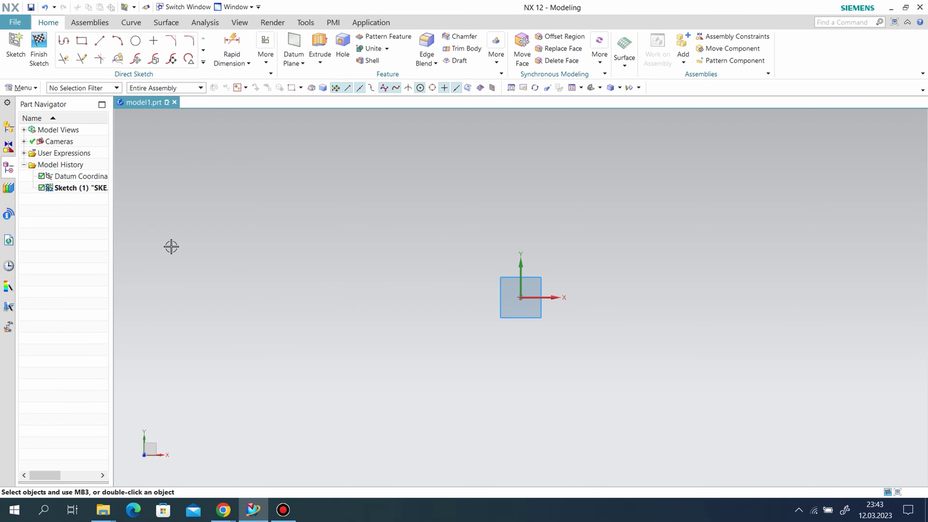
{"action": "left_click", "coordinate": [137, 42]}
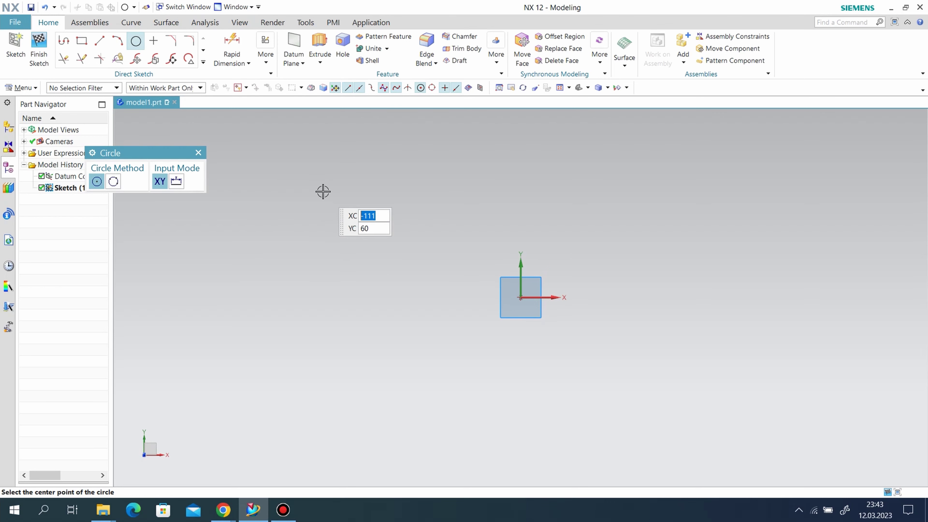
{"action": "left_click", "coordinate": [520, 297]}
{"action": "left_click", "coordinate": [605, 259]}
Step: Dimension the circle's diameter to 50 mm
{"action": "left_click", "coordinate": [228, 42]}
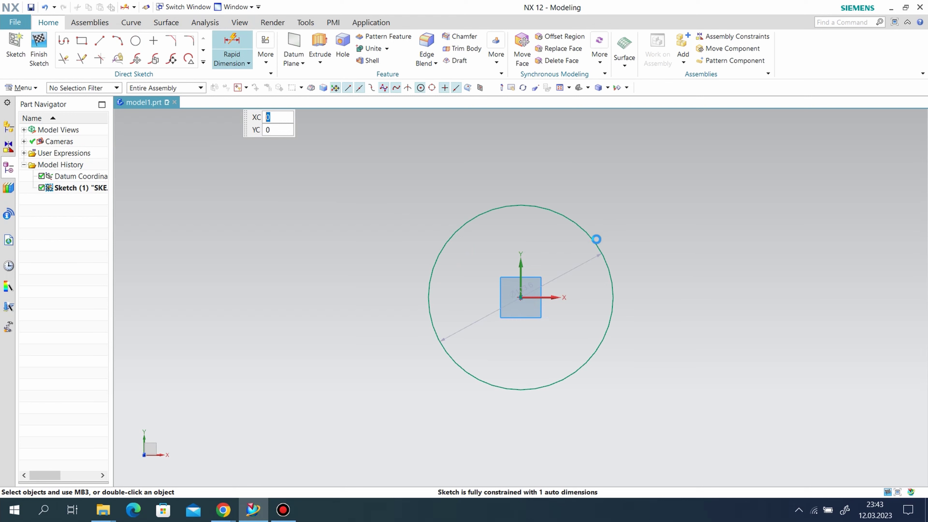
{"action": "left_click", "coordinate": [607, 241]}
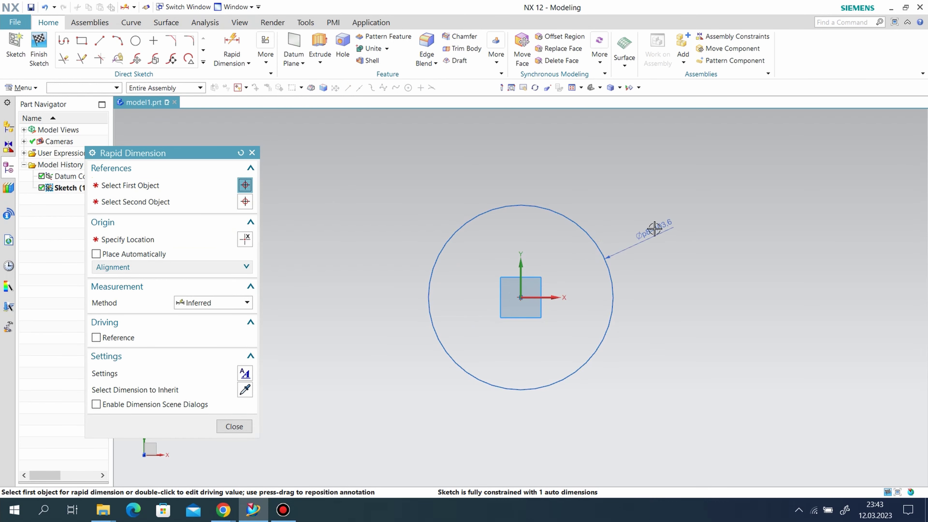
{"action": "left_click", "coordinate": [654, 228]}
{"action": "type", "text": "50"}
{"action": "key", "text": "Return"}
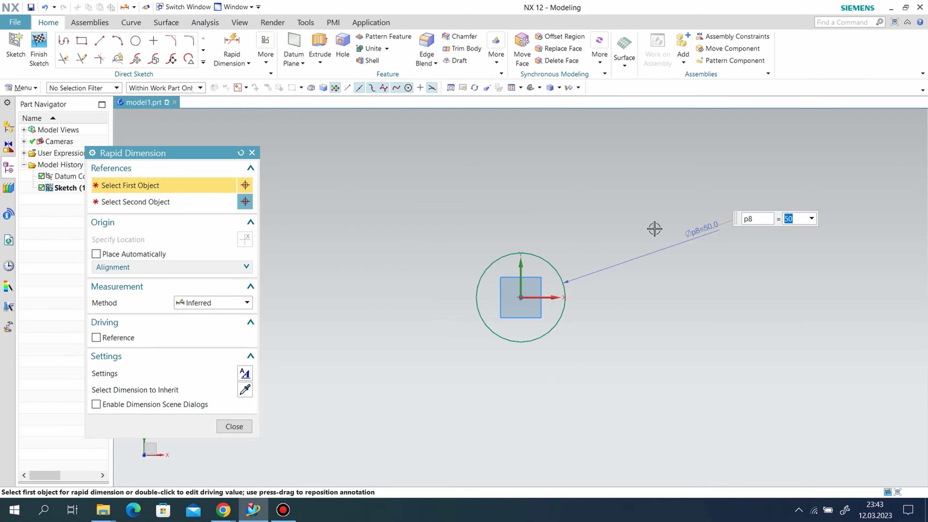
{"action": "left_click", "coordinate": [234, 427]}
Step: Finish the sketch and extrude the 50 mm circle from 0 to 30 mm
{"action": "left_click", "coordinate": [38, 51]}
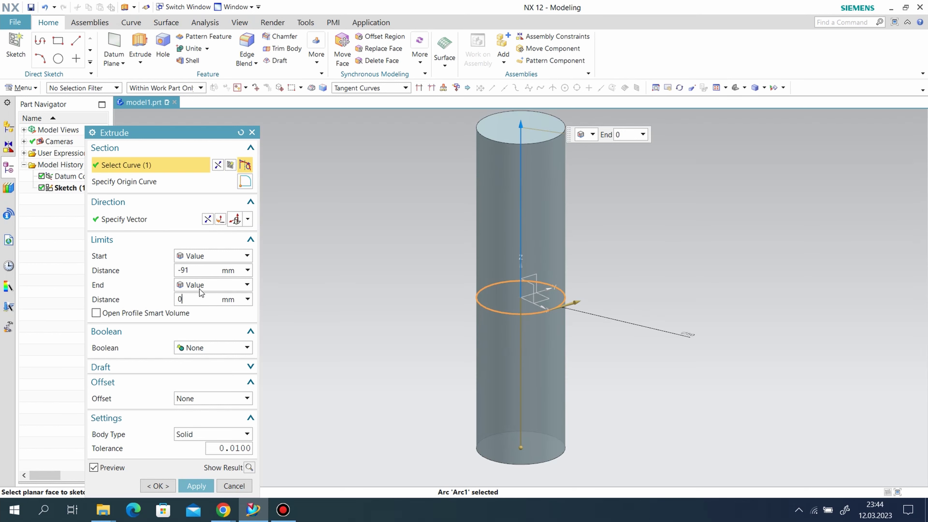
{"action": "type", "text": "0"}
{"action": "key", "text": "Tab"}
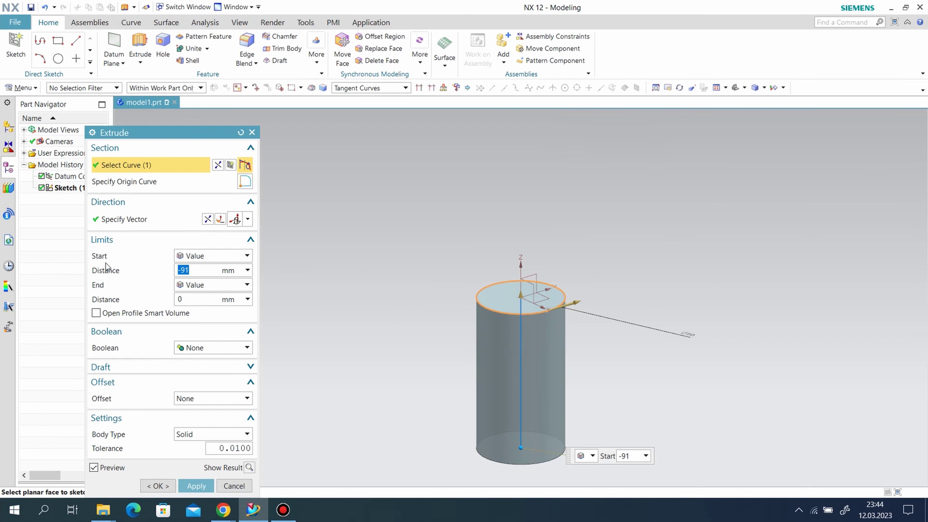
{"action": "type", "text": "0"}
{"action": "key", "text": "Return"}
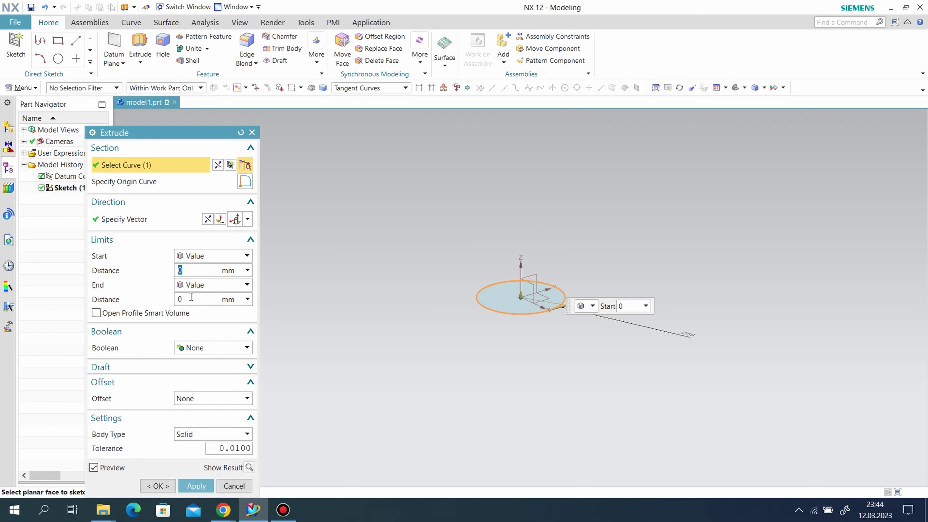
{"action": "left_click", "coordinate": [191, 297]}
{"action": "type", "text": "0"}
{"action": "key", "text": "Return"}
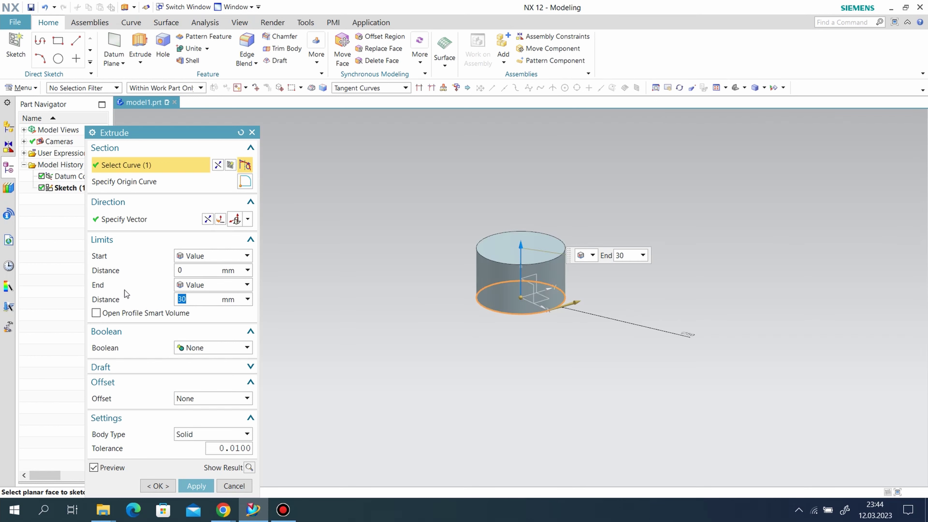
{"action": "left_click", "coordinate": [196, 486]}
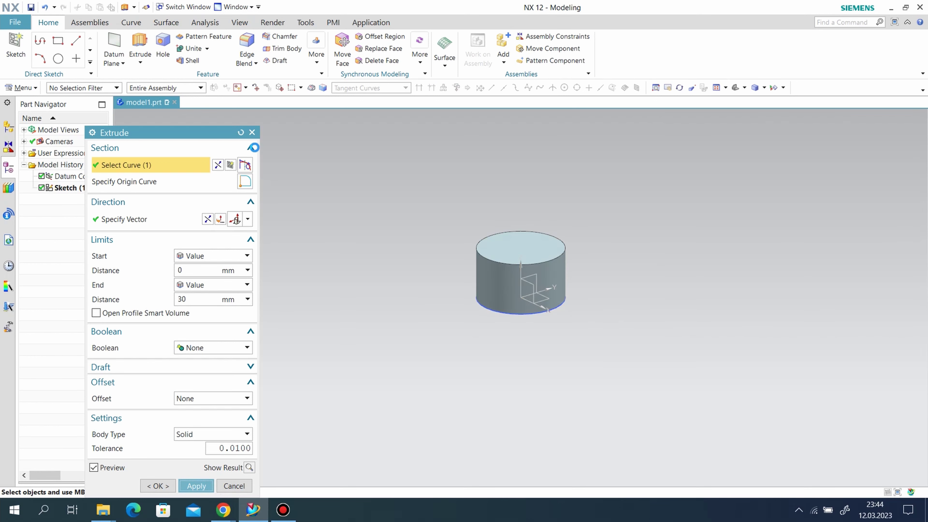
Step: Hide Sketch (1) and start a new sketch on the cylinder's top face
{"action": "left_click", "coordinate": [235, 486]}
{"action": "right_click", "coordinate": [527, 200]}
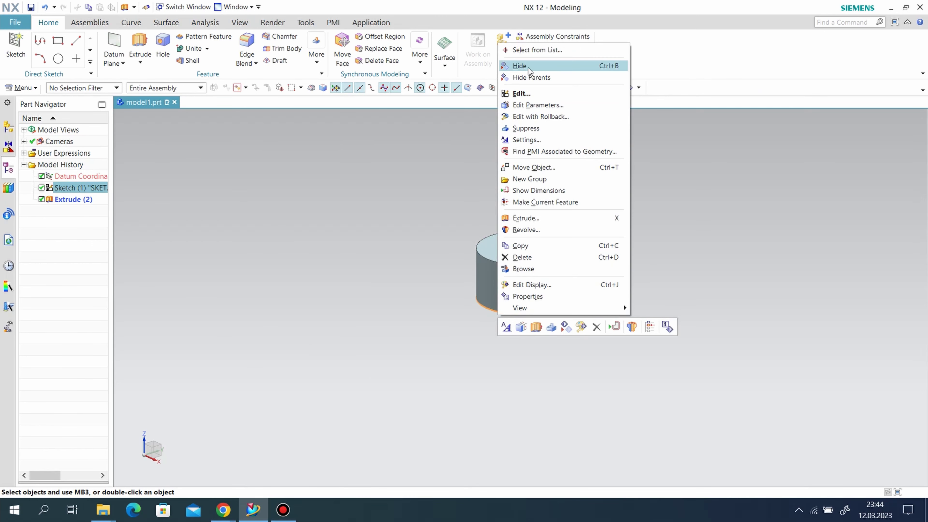
{"action": "left_click", "coordinate": [519, 66]}
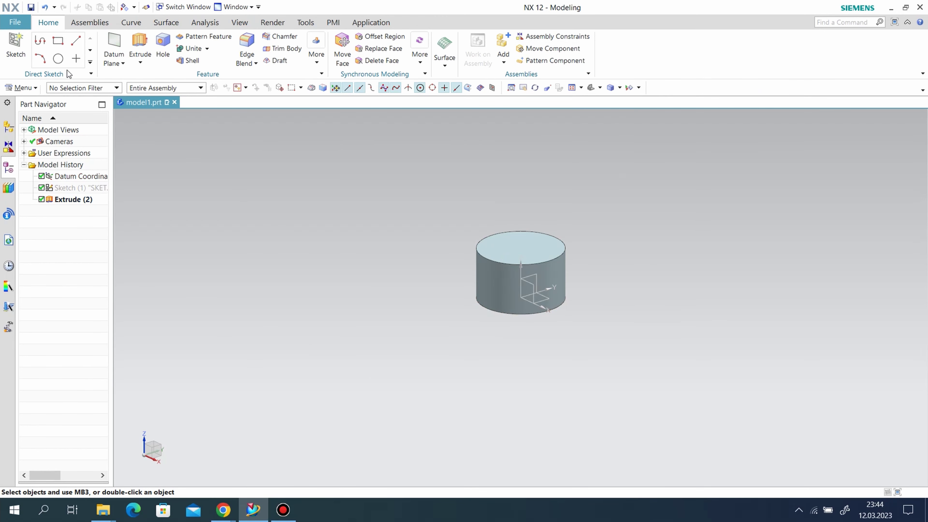
{"action": "left_click", "coordinate": [512, 244]}
{"action": "left_click", "coordinate": [200, 268]}
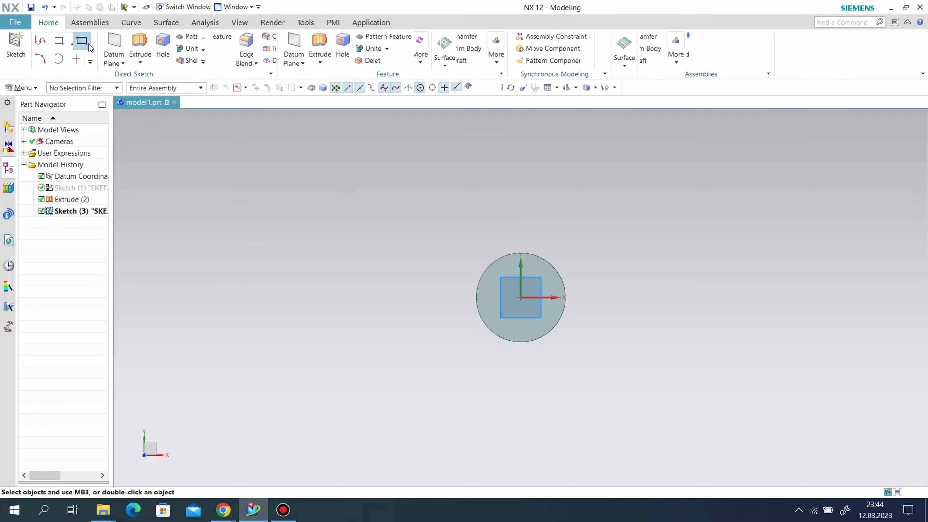
Step: Draw an origin-centred circle, dimension it to 80 mm diameter, and finish the sketch
{"action": "key", "text": "o"}
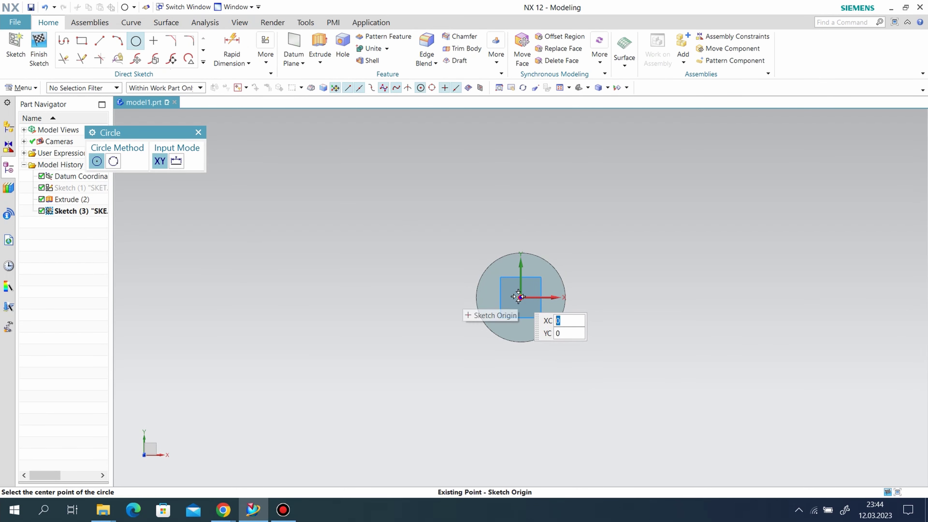
{"action": "left_click", "coordinate": [520, 298]}
{"action": "left_click", "coordinate": [632, 292]}
{"action": "key", "text": "d"}
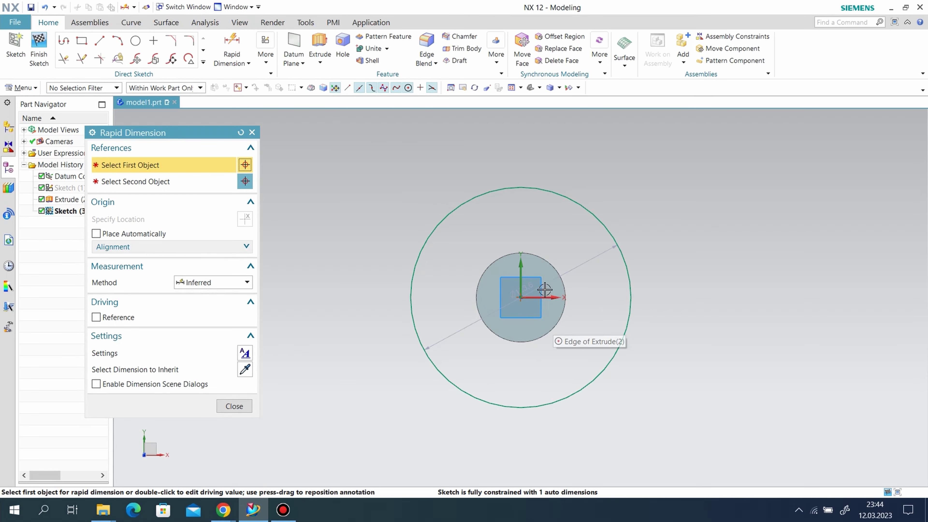
{"action": "left_click", "coordinate": [626, 260]}
{"action": "left_click", "coordinate": [668, 264]}
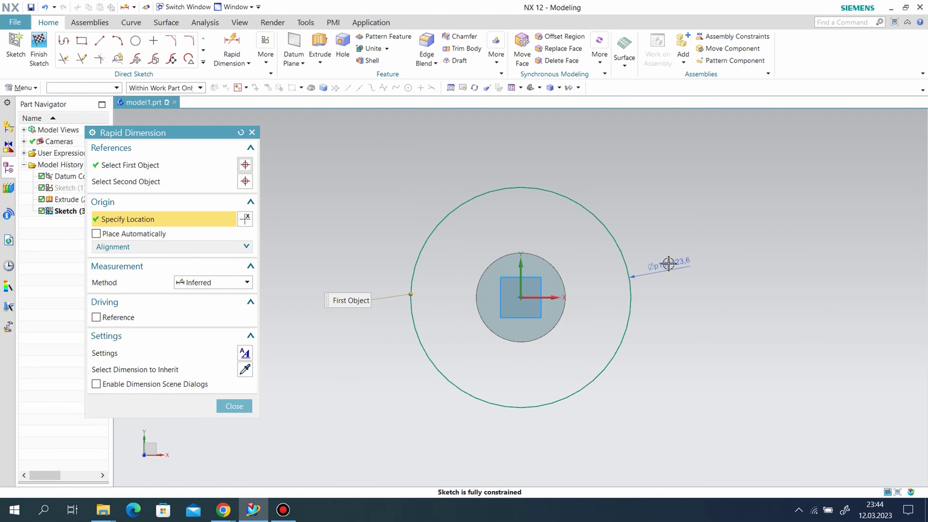
{"action": "type", "text": "80"}
{"action": "key", "text": "Return"}
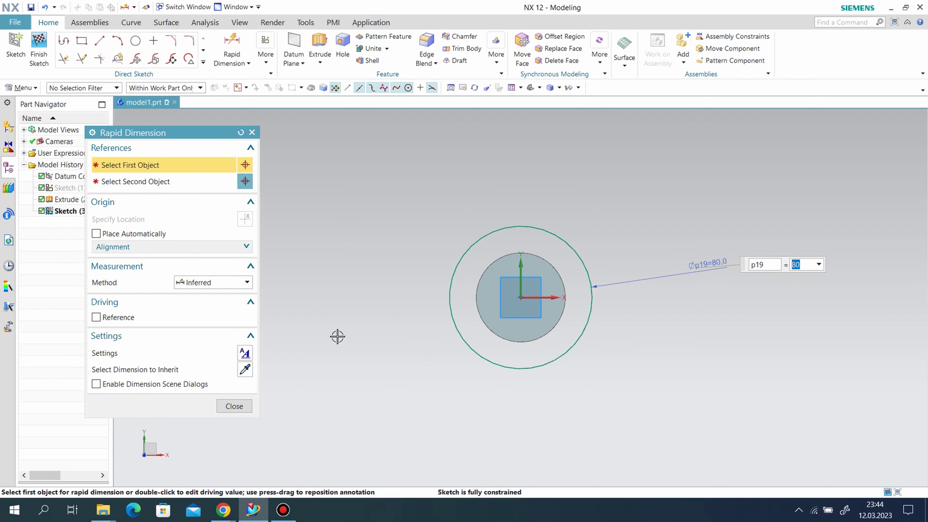
{"action": "left_click", "coordinate": [237, 406]}
{"action": "left_click", "coordinate": [32, 46]}
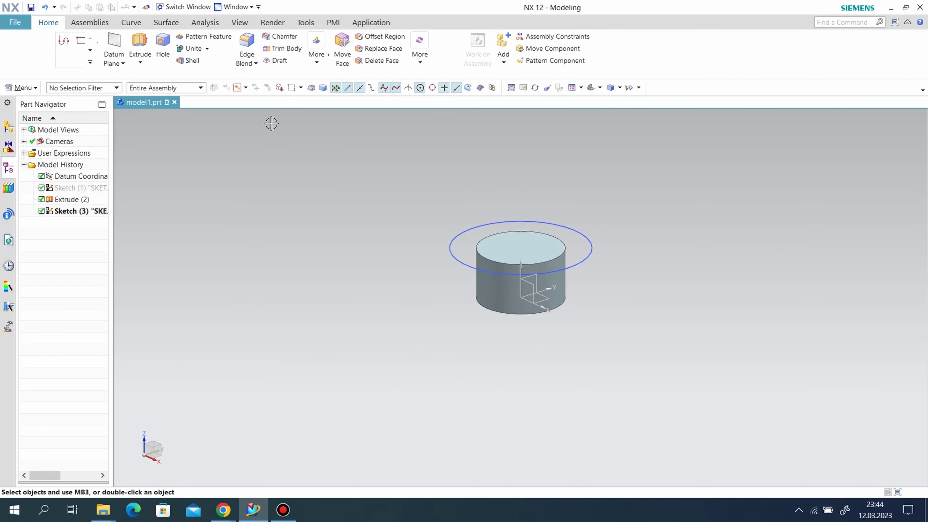
Step: Extrude the 80 mm circle by 105-30 mm into a wider cylinder on the base
{"action": "left_click", "coordinate": [140, 46]}
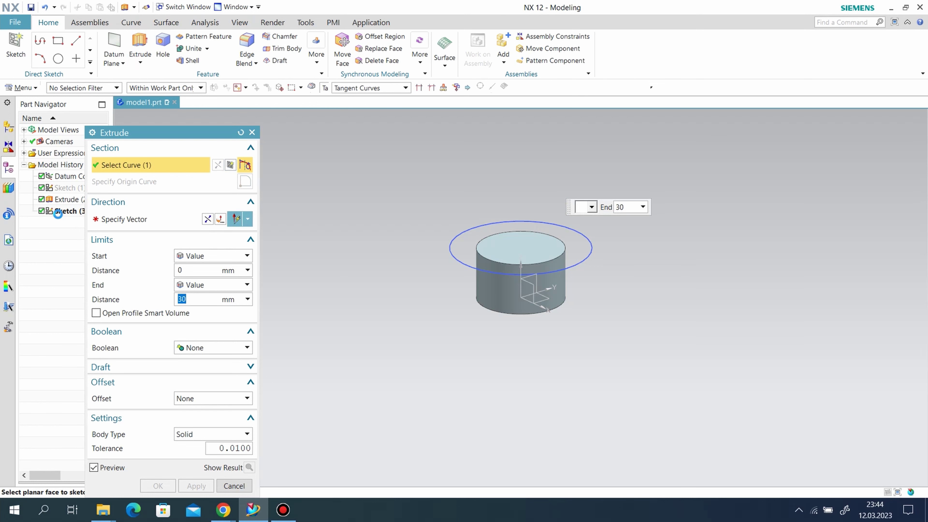
{"action": "left_click", "coordinate": [205, 296]}
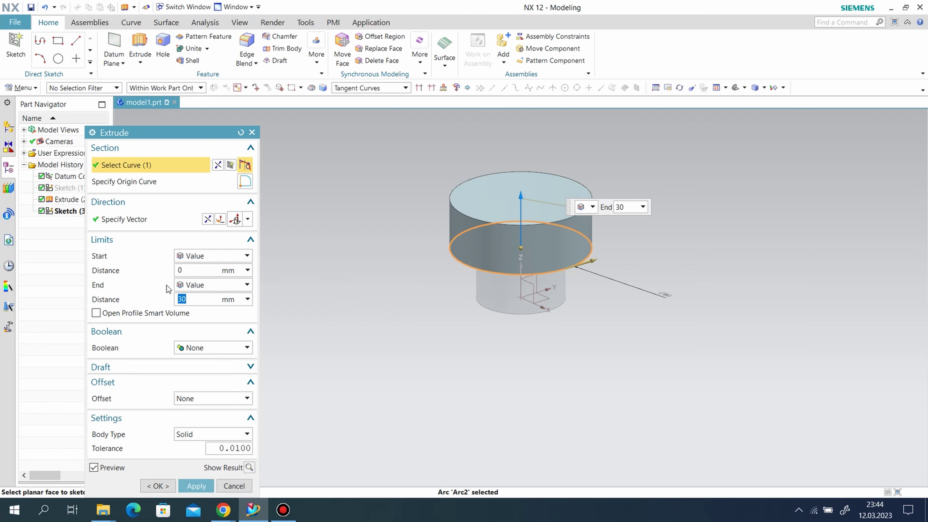
{"action": "type", "text": "105-"}
{"action": "key", "text": "Return"}
{"action": "left_click", "coordinate": [195, 485]}
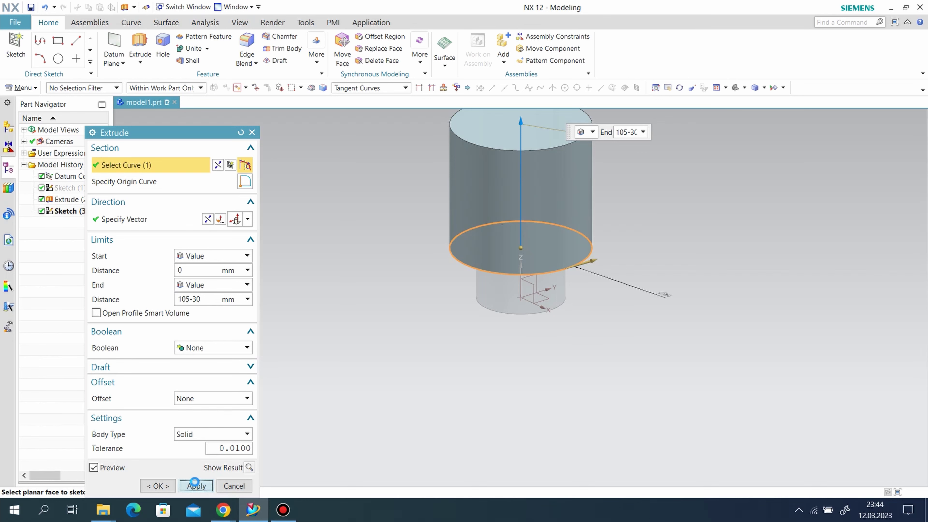
{"action": "left_click", "coordinate": [251, 132]}
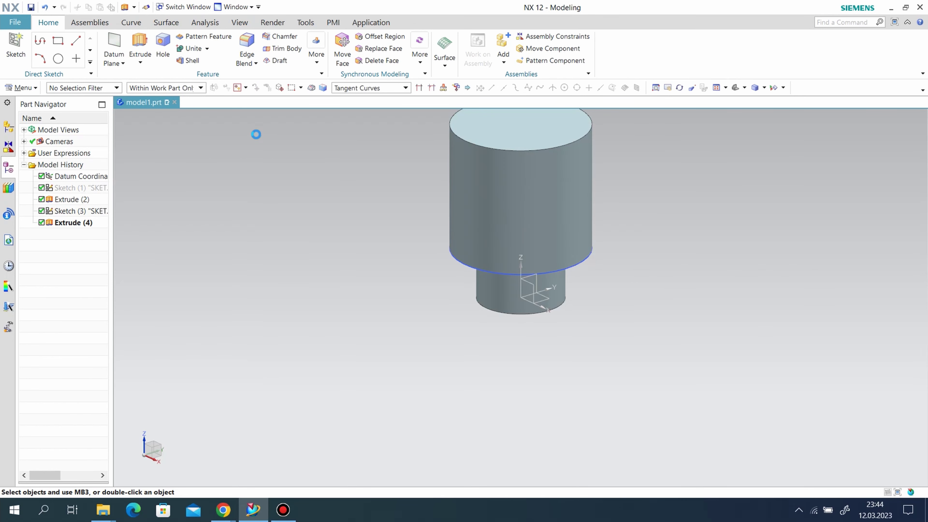
{"action": "left_click", "coordinate": [595, 267]}
Step: Hide the second sketch, then fit and orbit the part to a front view
{"action": "right_click", "coordinate": [594, 267]}
{"action": "left_click", "coordinate": [615, 25]}
{"action": "scroll", "coordinate": [646, 340], "scroll_direction": "down", "scroll_amount": 4}
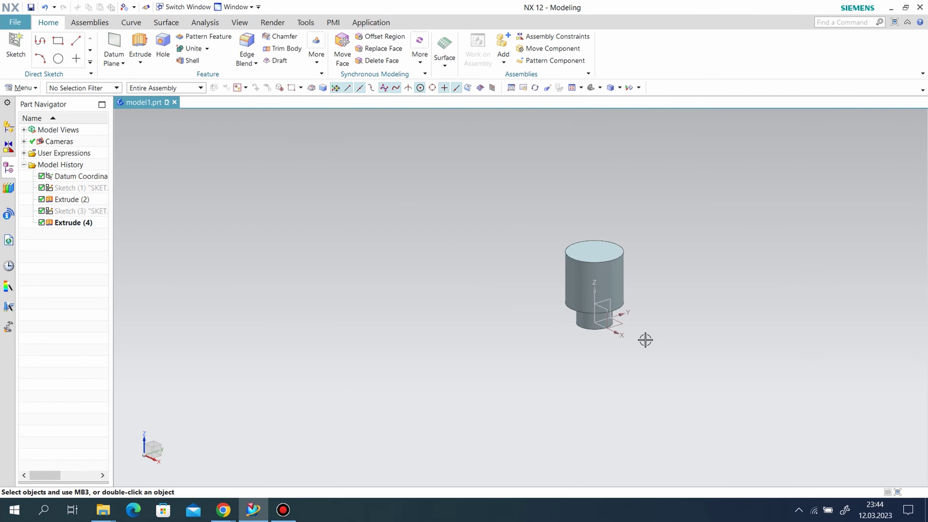
{"action": "key", "text": "ctrl+f"}
{"action": "mouse_move", "coordinate": [680, 442]}
{"action": "middle_mouse_down"}
{"action": "mouse_move", "coordinate": [715, 419]}
{"action": "mouse_move", "coordinate": [736, 439]}
{"action": "mouse_move", "coordinate": [729, 433]}
{"action": "middle_mouse_up"}
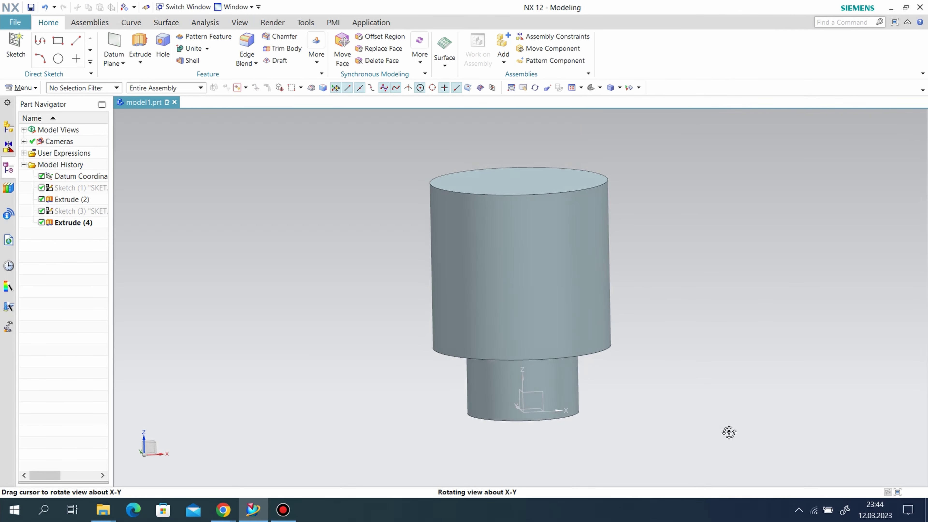
Step: Start a new sketch on the vertical datum plane through the part's axis
{"action": "left_click", "coordinate": [14, 45]}
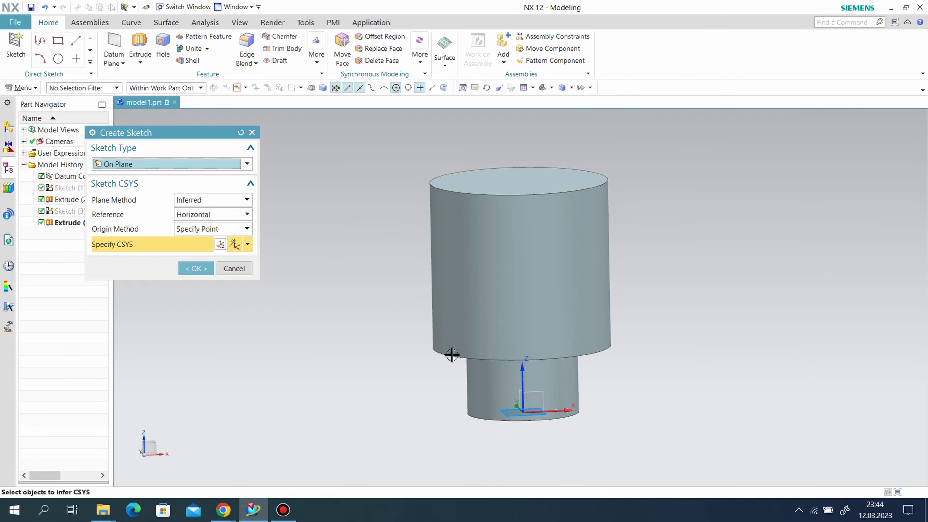
{"action": "left_click", "coordinate": [527, 404]}
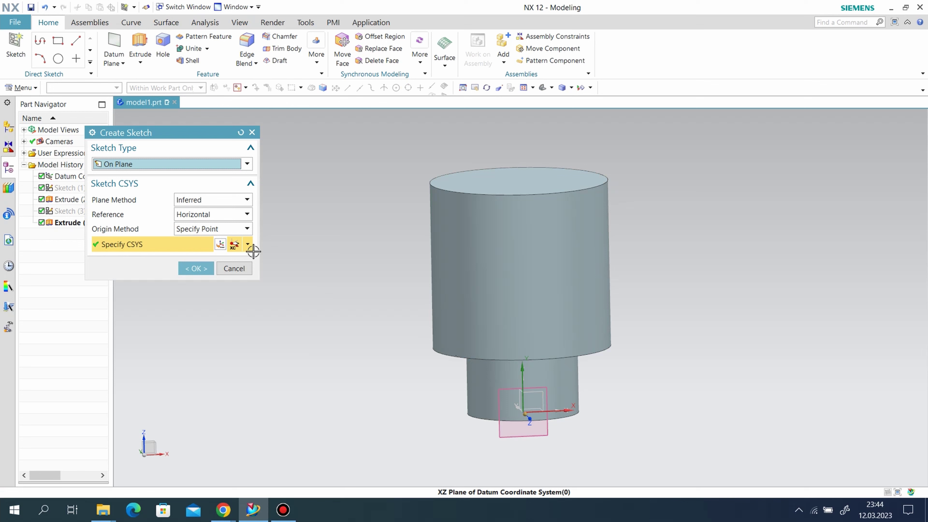
{"action": "left_click", "coordinate": [193, 268]}
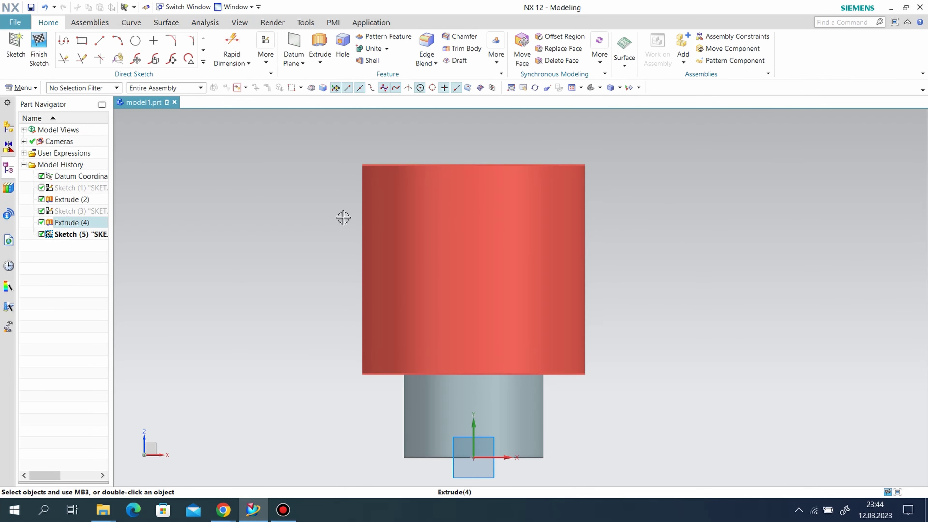
{"action": "left_click", "coordinate": [99, 41]}
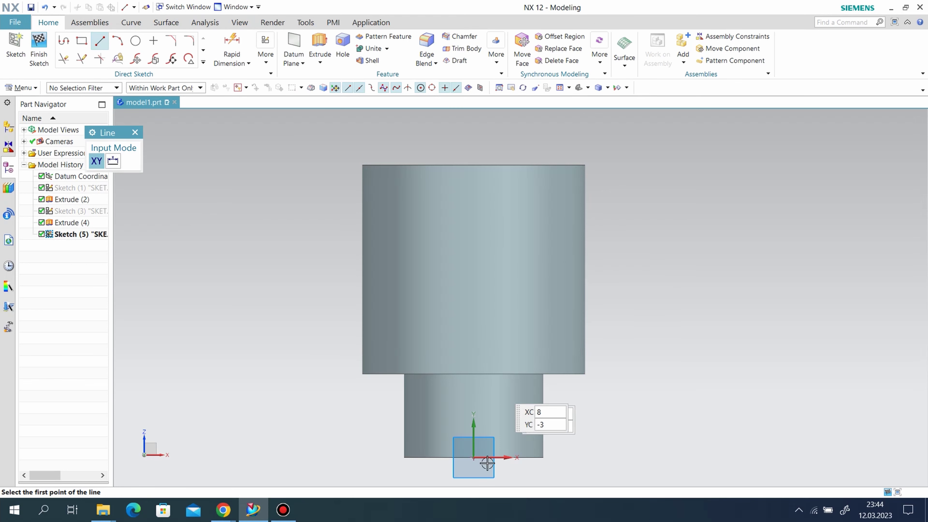
Step: Draw a 108 mm vertical axis line from the origin and a 7-unit top line
{"action": "left_click", "coordinate": [471, 458]}
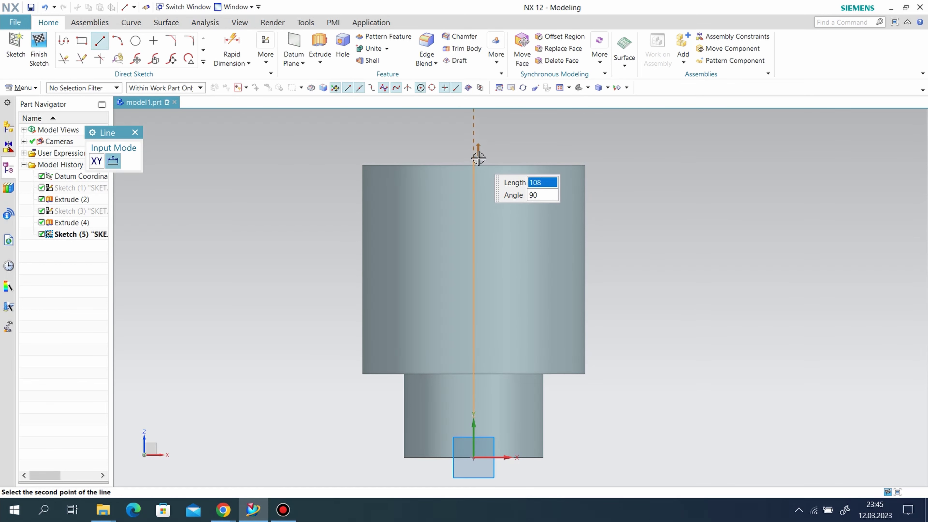
{"action": "left_click", "coordinate": [478, 158]}
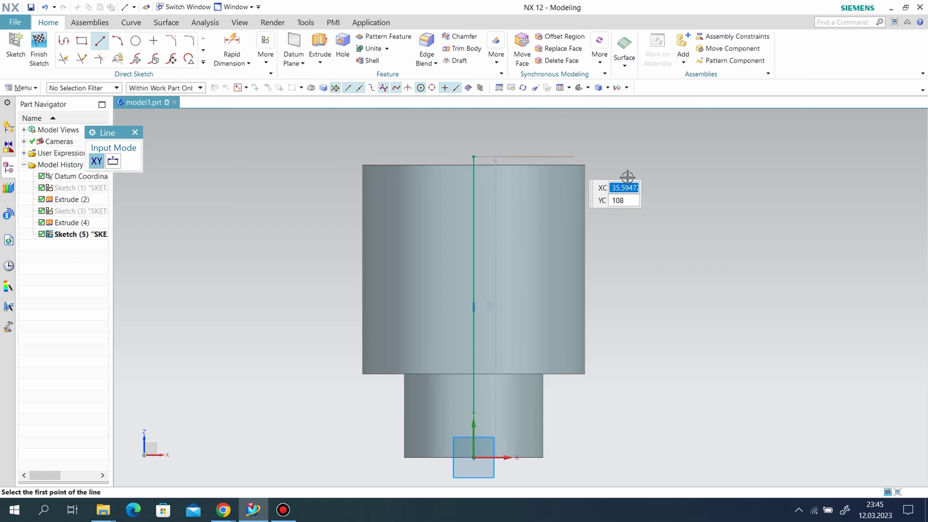
{"action": "left_click", "coordinate": [474, 155]}
{"action": "left_click", "coordinate": [539, 168]}
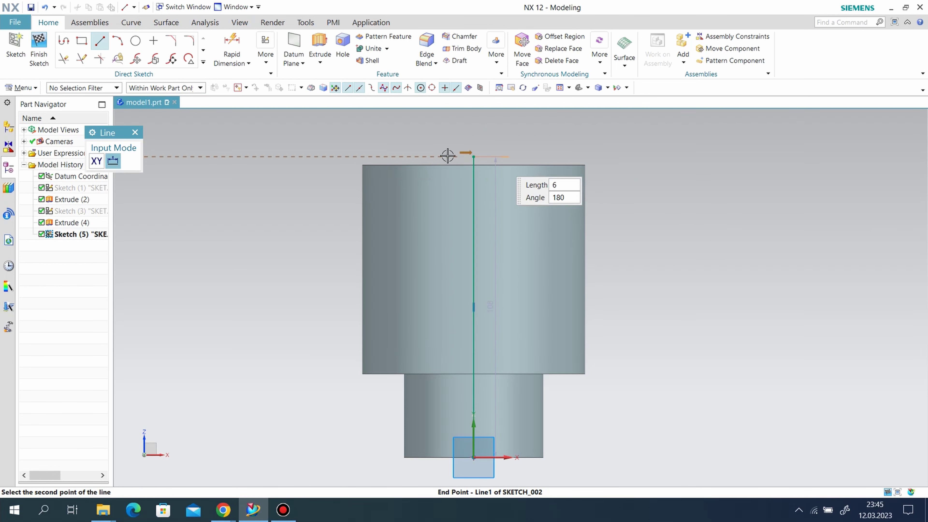
{"action": "left_click", "coordinate": [455, 156]}
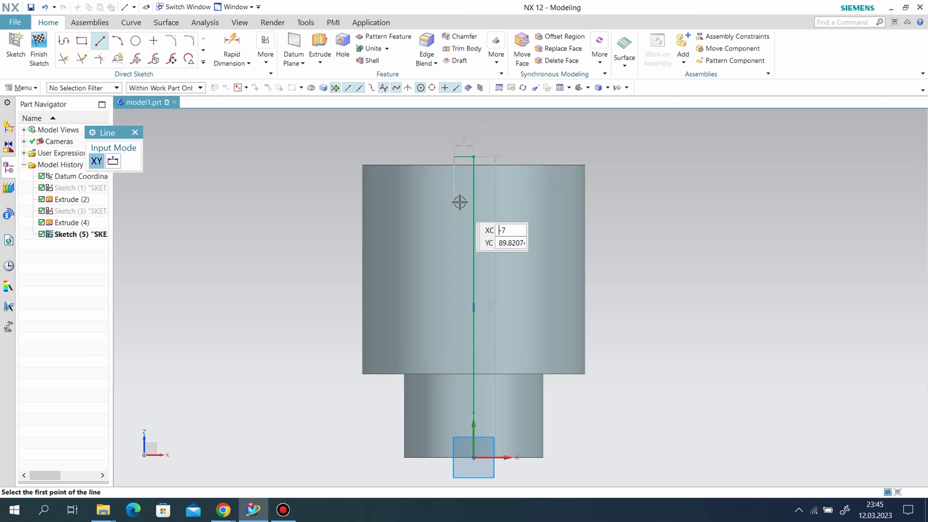
Step: Add a short vertical drop and a quarter arc curving down-left, then start the side line
{"action": "left_click", "coordinate": [456, 156]}
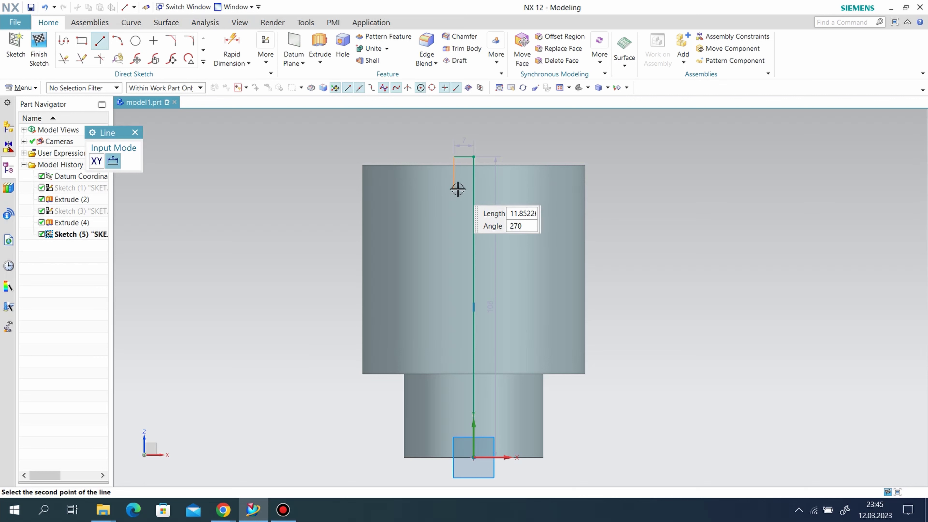
{"action": "left_click", "coordinate": [455, 189]}
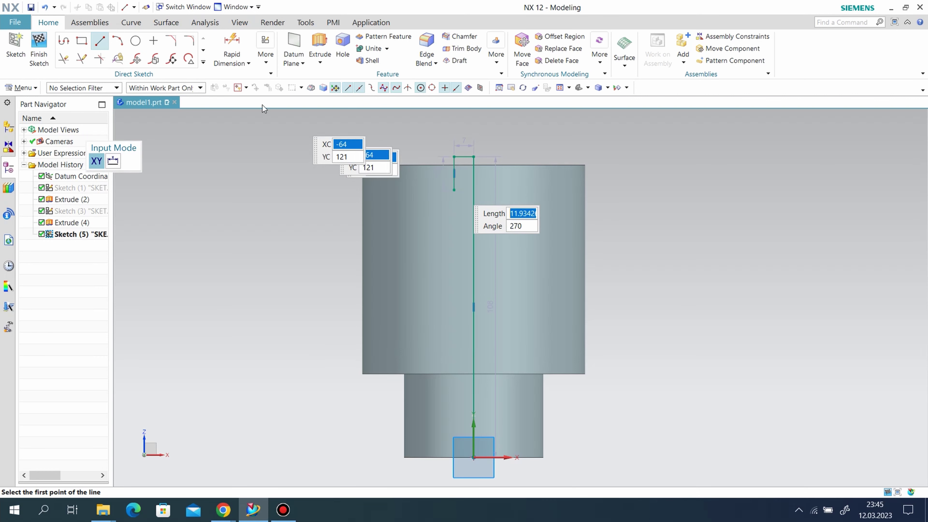
{"action": "left_click", "coordinate": [118, 41]}
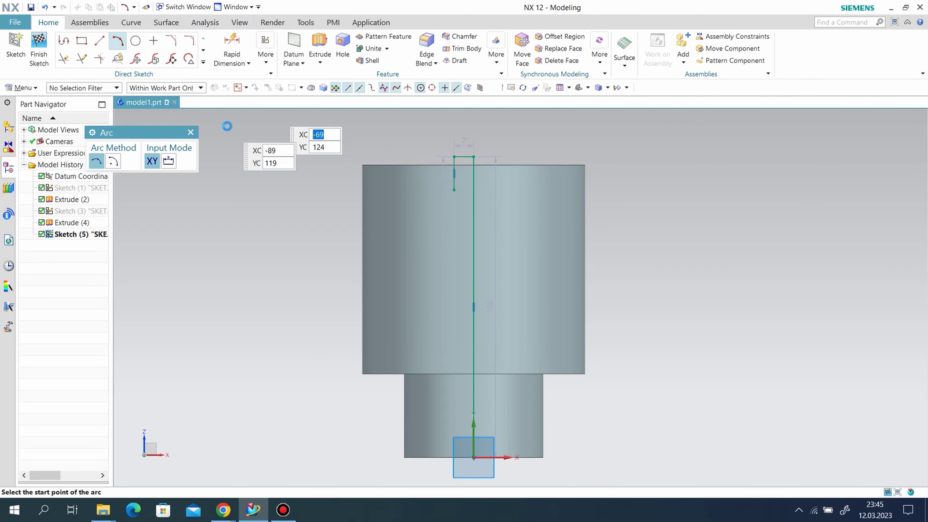
{"action": "left_click", "coordinate": [454, 190]}
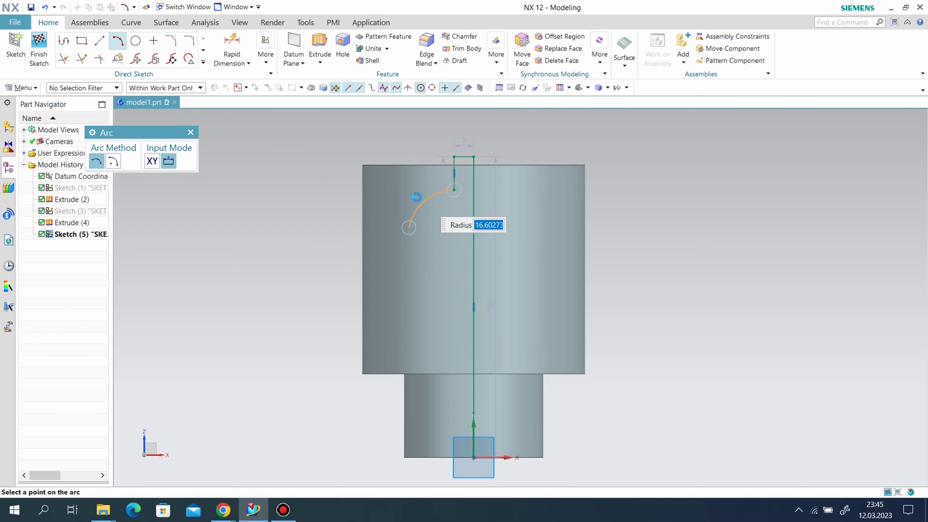
{"action": "left_click", "coordinate": [416, 196]}
{"action": "key", "text": "l"}
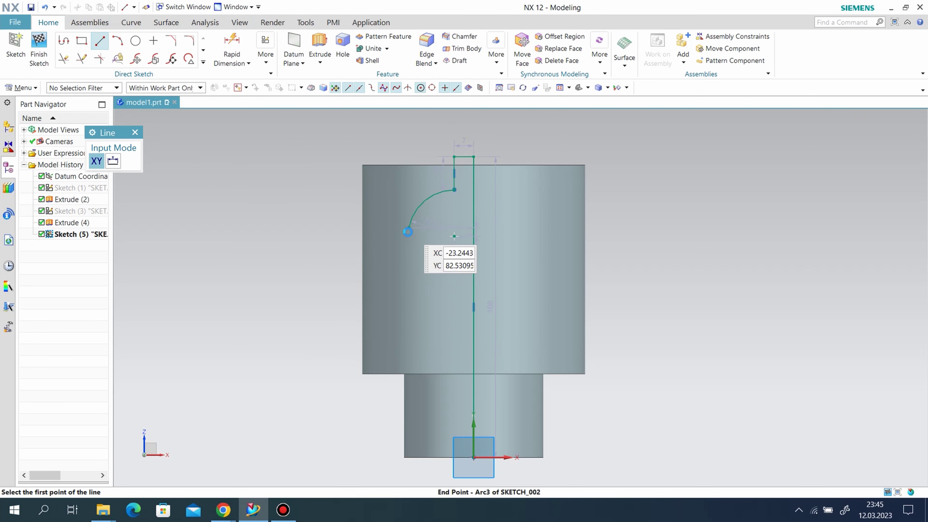
{"action": "left_click", "coordinate": [408, 231]}
{"action": "left_click", "coordinate": [266, 55]}
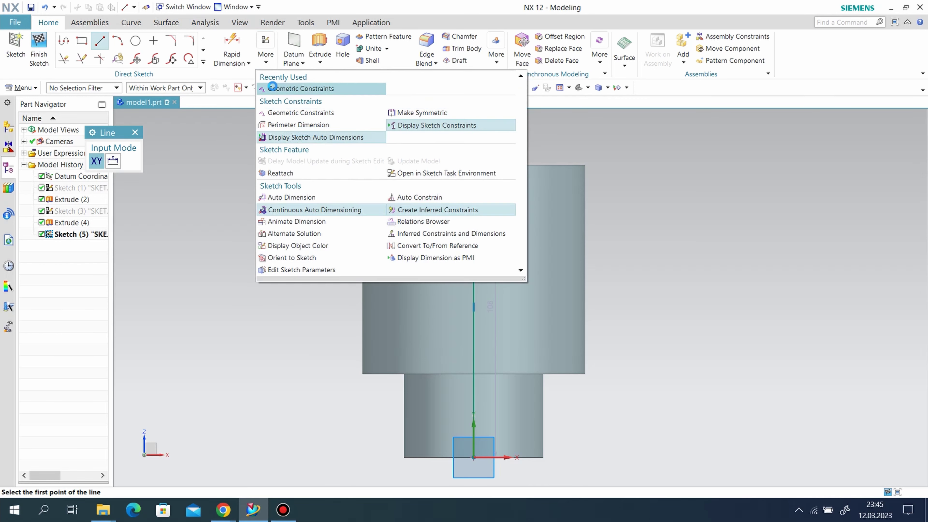
Step: Constrain the side line tangent to the arc
{"action": "left_click", "coordinate": [272, 88]}
{"action": "left_click", "coordinate": [135, 168]}
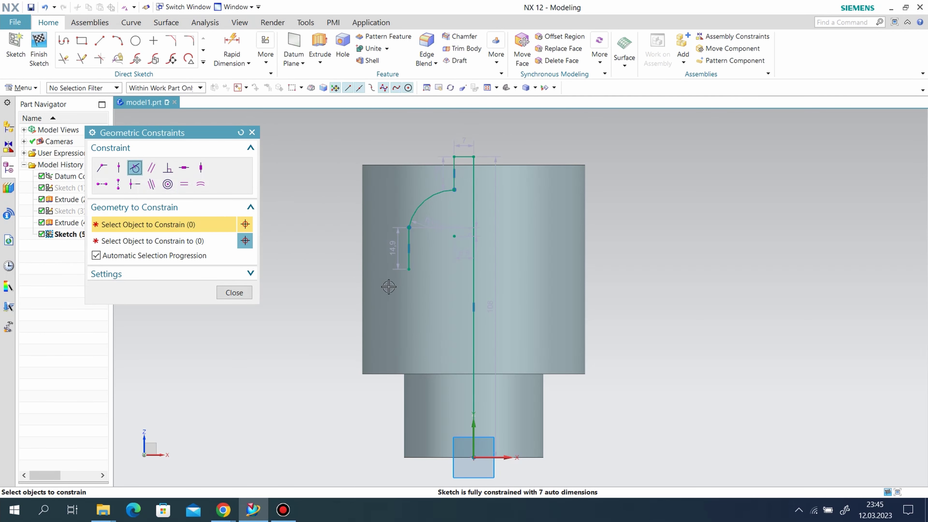
{"action": "left_click", "coordinate": [408, 239]}
{"action": "left_click", "coordinate": [413, 213]}
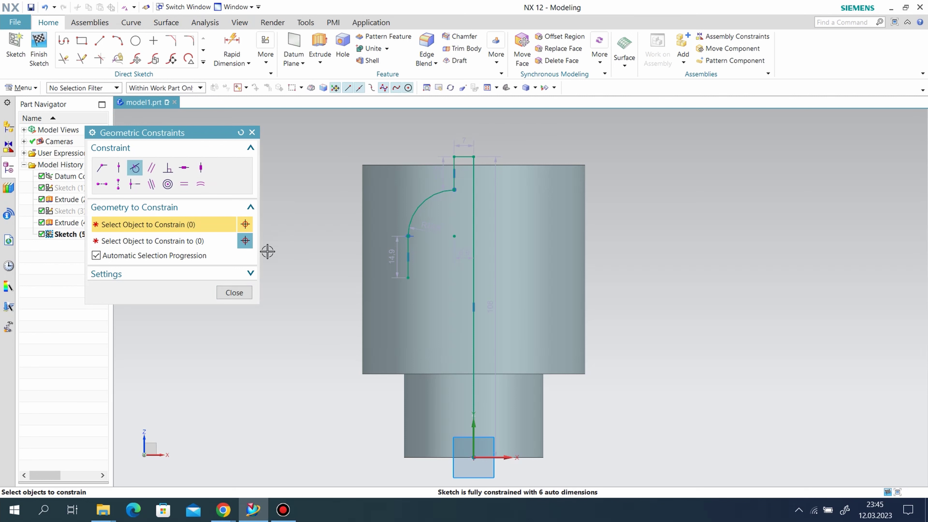
{"action": "left_click", "coordinate": [234, 292]}
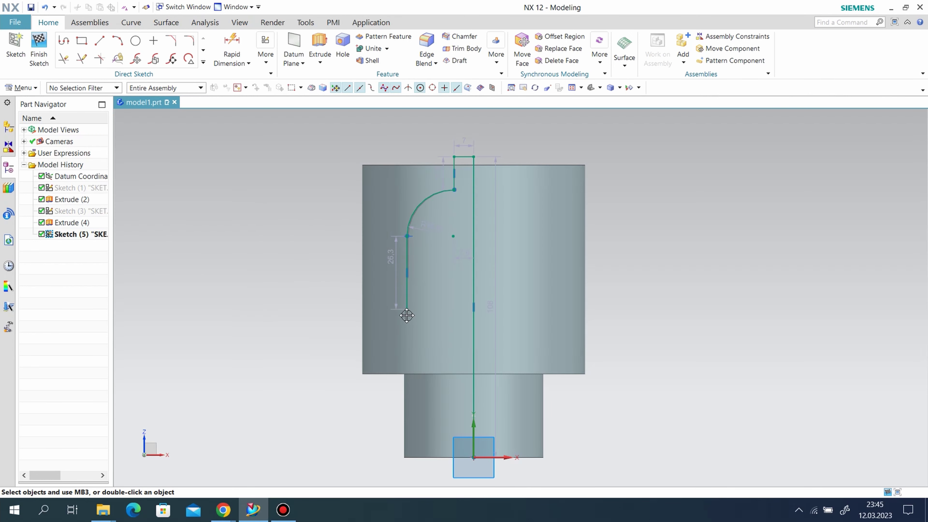
Step: Lengthen the side line to about 37.1 and close the profile with a bottom line to the axis
{"action": "left_click_drag", "start_coordinate": [407, 315], "coordinate": [414, 338]}
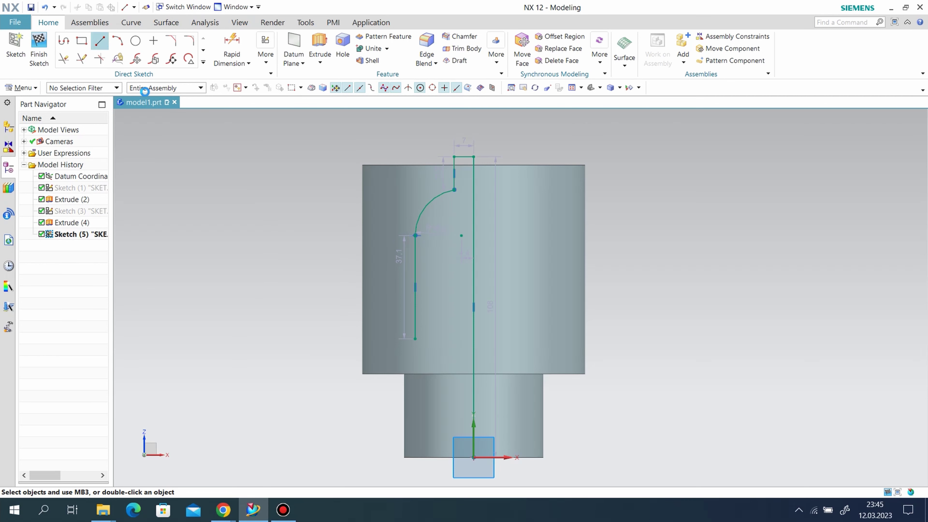
{"action": "left_click", "coordinate": [415, 338]}
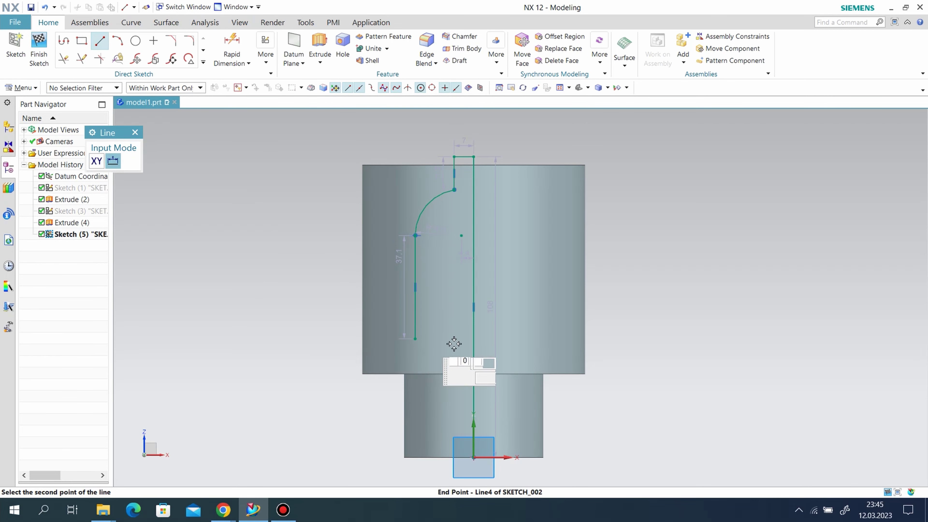
{"action": "left_click", "coordinate": [474, 340]}
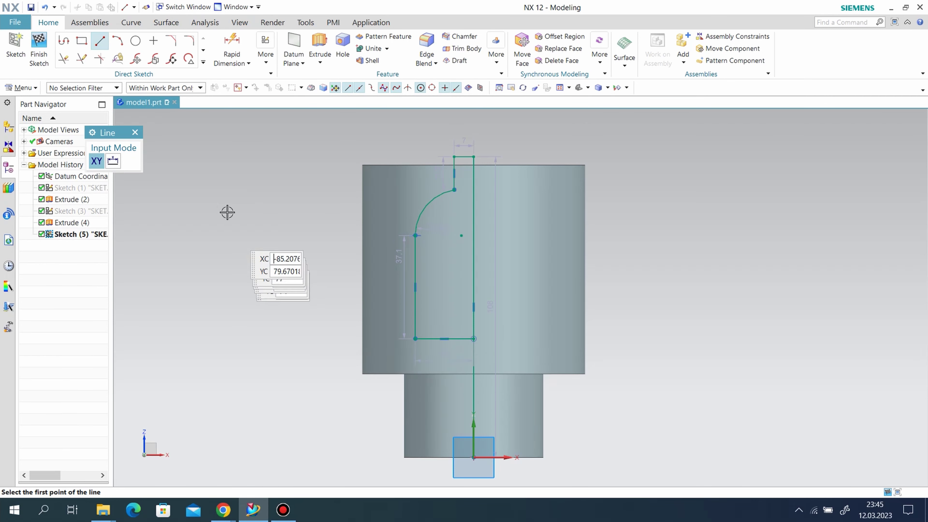
{"action": "left_click", "coordinate": [231, 50]}
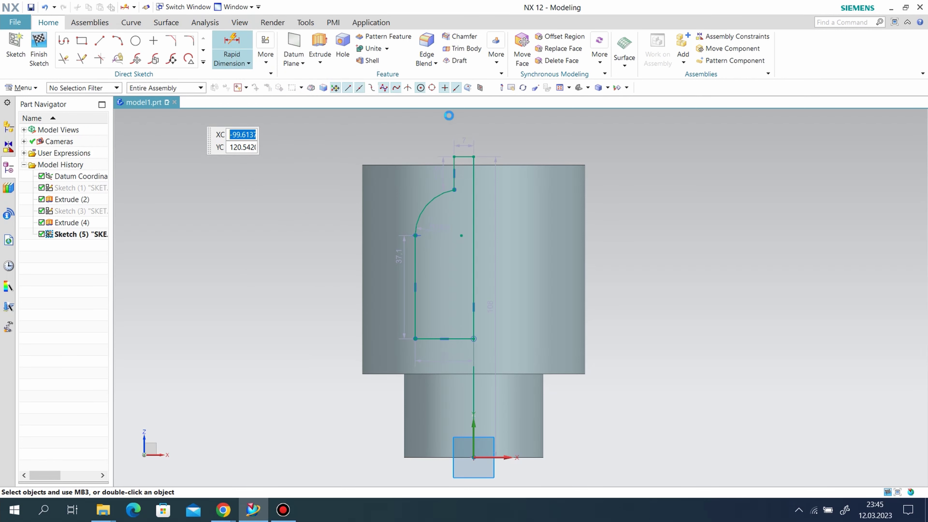
{"action": "scroll", "coordinate": [465, 152], "scroll_direction": "down", "scroll_amount": 2}
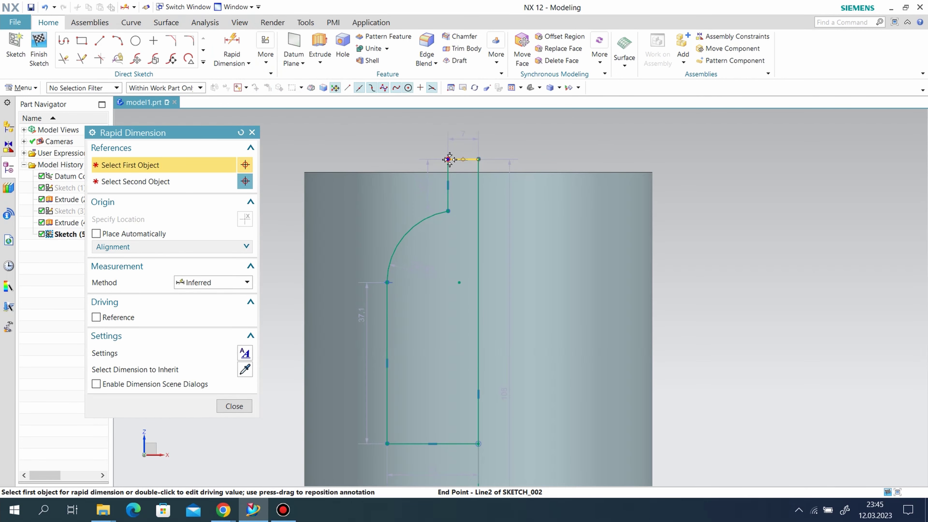
Step: Dimension the profile's top line width to 6
{"action": "left_click", "coordinate": [449, 160]}
{"action": "left_click", "coordinate": [478, 159]}
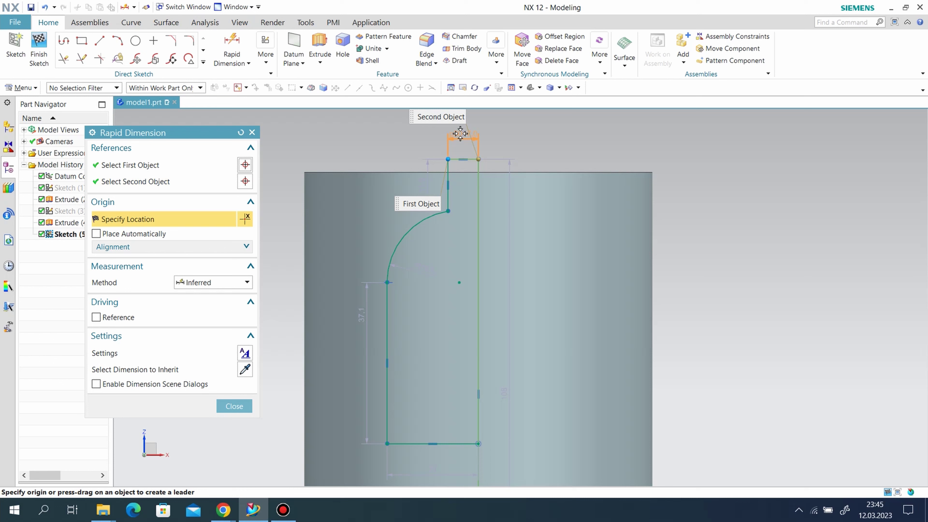
{"action": "left_click", "coordinate": [501, 167]}
{"action": "type", "text": "6"}
{"action": "key", "text": "Return"}
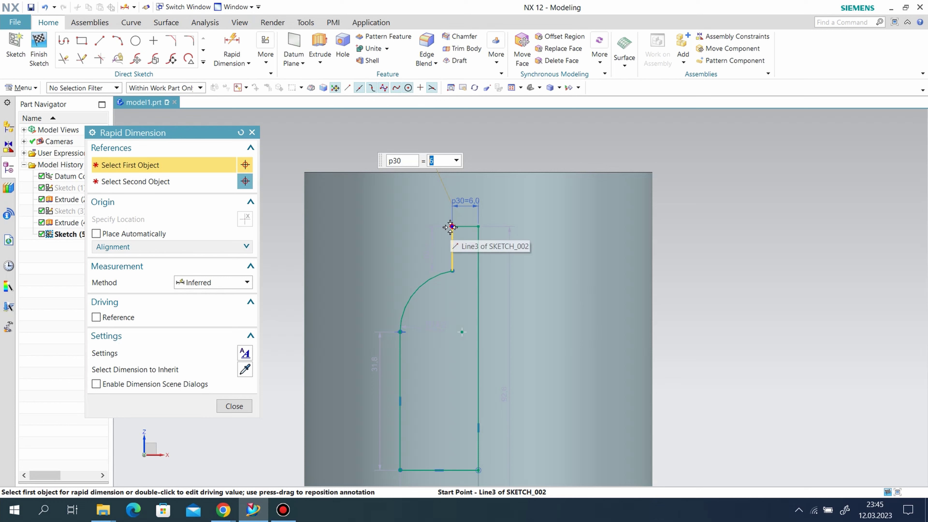
Step: Dimension the height from the arc end to the bottom line as 48
{"action": "scroll", "coordinate": [595, 227], "scroll_direction": "down", "scroll_amount": 3}
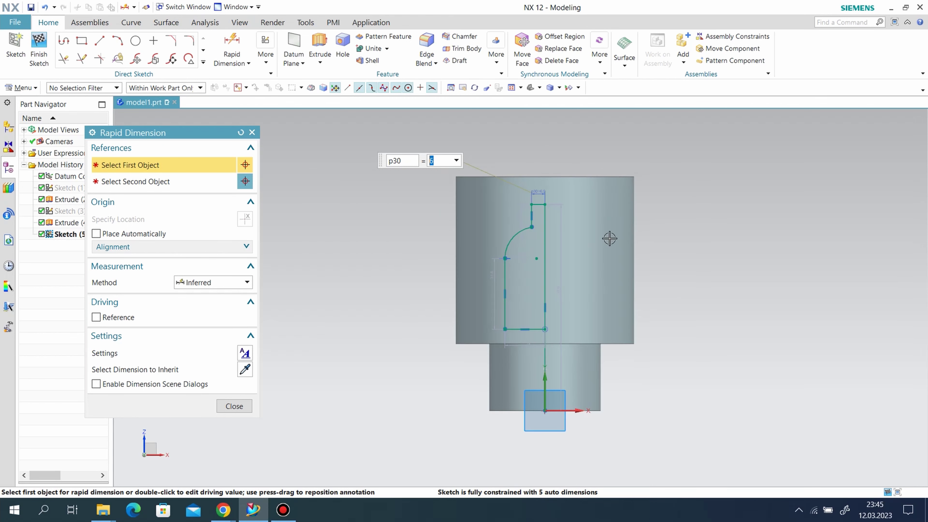
{"action": "scroll", "coordinate": [528, 352], "scroll_direction": "up", "scroll_amount": 1}
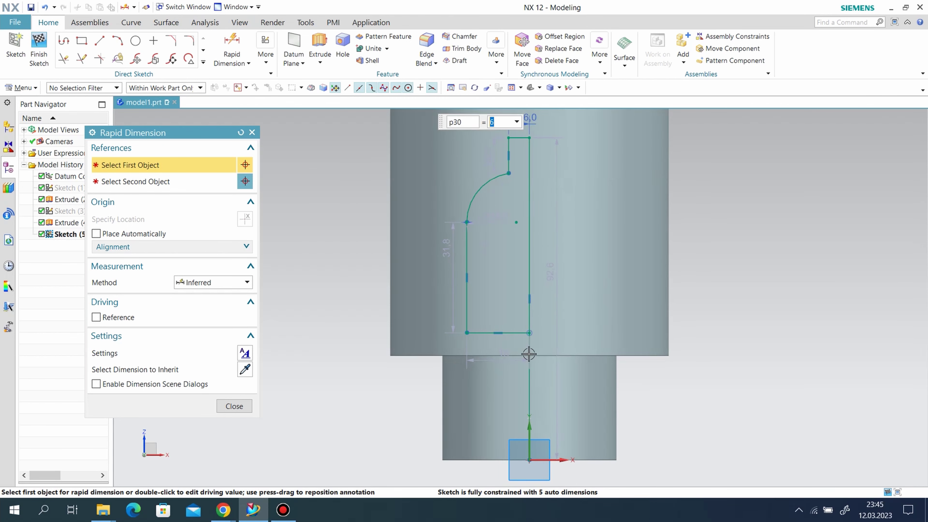
{"action": "left_click", "coordinate": [507, 174]}
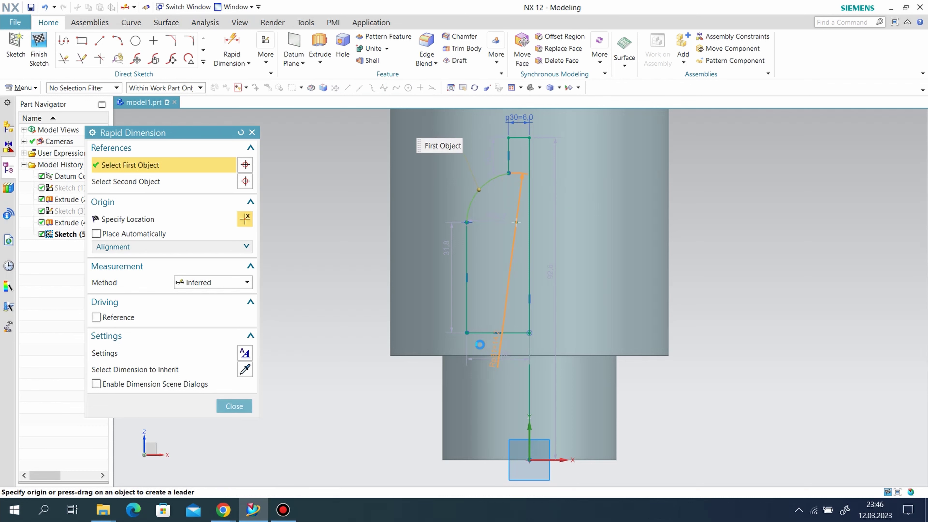
{"action": "left_click", "coordinate": [467, 333]}
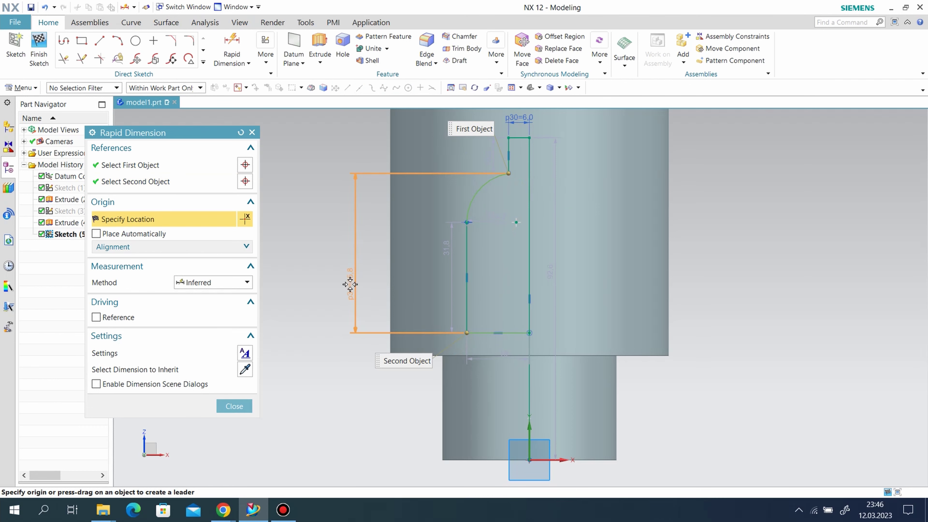
{"action": "left_click", "coordinate": [344, 276]}
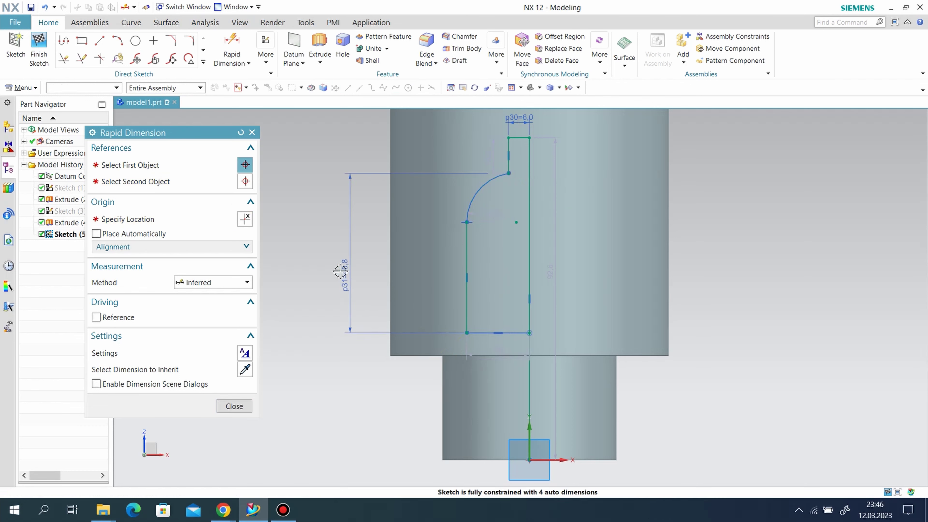
{"action": "type", "text": "48"}
{"action": "key", "text": "Return"}
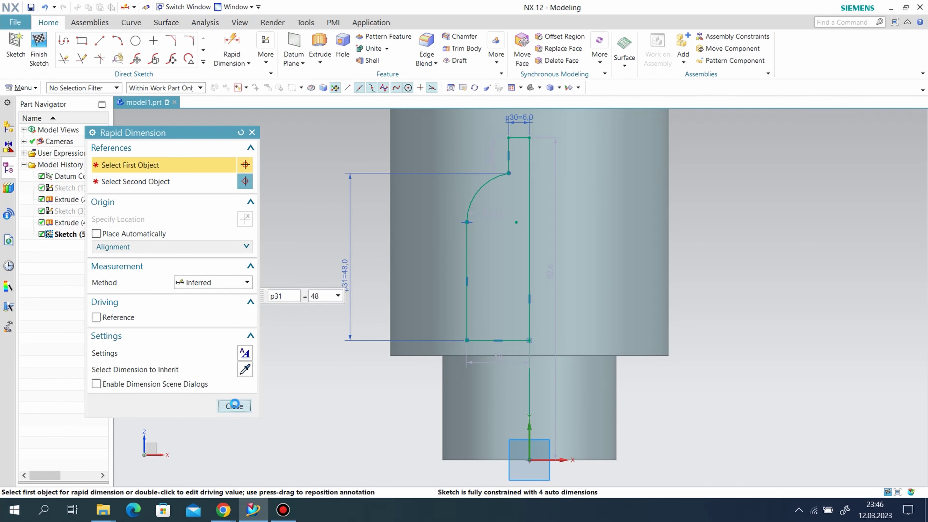
{"action": "left_click", "coordinate": [235, 403]}
{"action": "scroll", "coordinate": [750, 271], "scroll_direction": "up", "scroll_amount": 3}
{"action": "scroll", "coordinate": [706, 263], "scroll_direction": "down", "scroll_amount": 5}
{"action": "scroll", "coordinate": [617, 201], "scroll_direction": "up", "scroll_amount": 1}
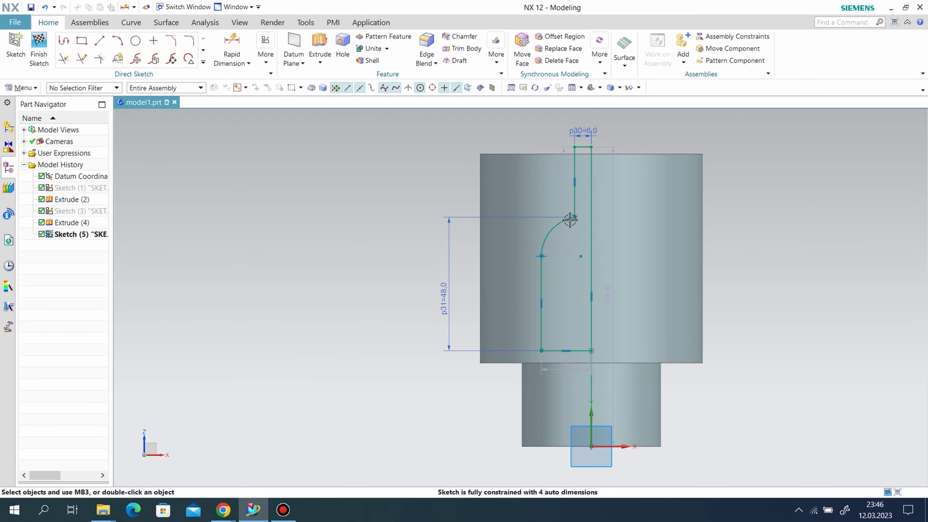
Step: Pull the arc's end upward and draw a horizontal line to its right
{"action": "left_click_drag", "start_coordinate": [570, 219], "coordinate": [569, 192]}
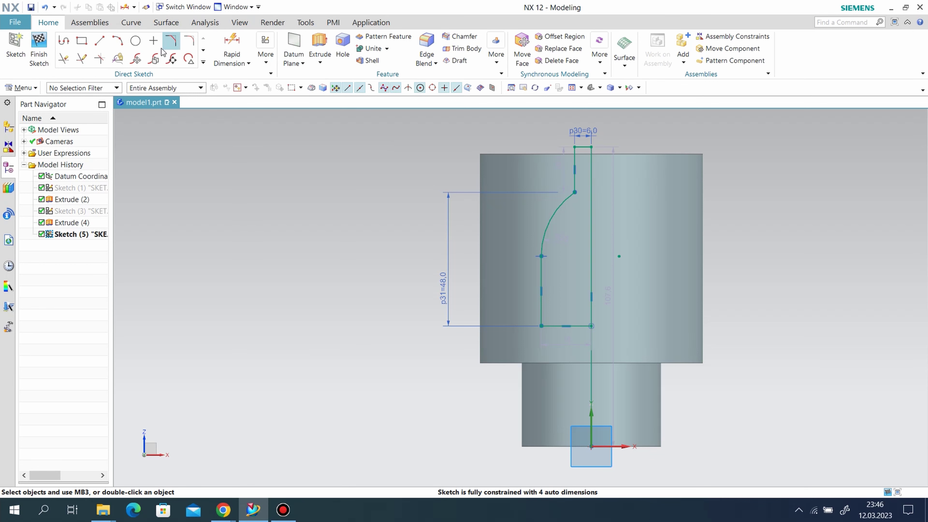
{"action": "left_click", "coordinate": [106, 44]}
{"action": "left_click", "coordinate": [575, 192]}
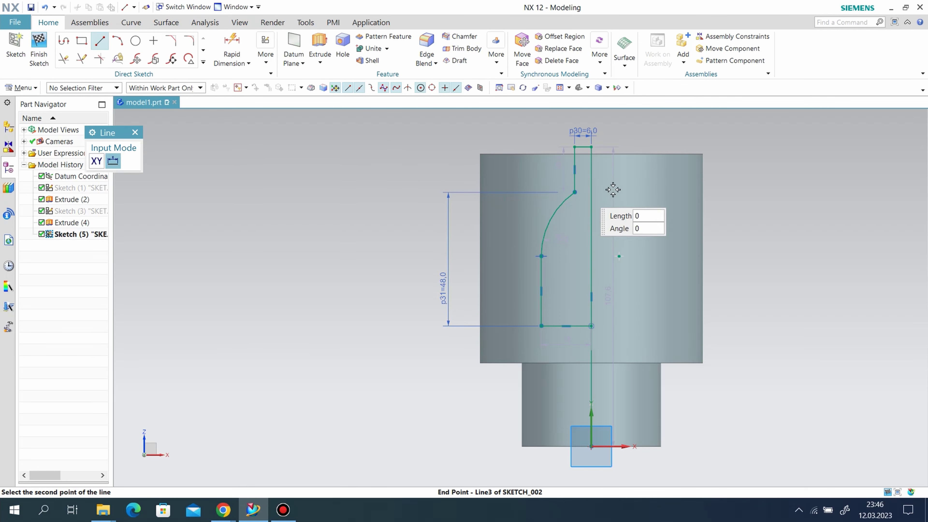
{"action": "left_click", "coordinate": [621, 191]}
Step: Constrain the arc tangent to the new horizontal line
{"action": "left_click", "coordinate": [265, 55]}
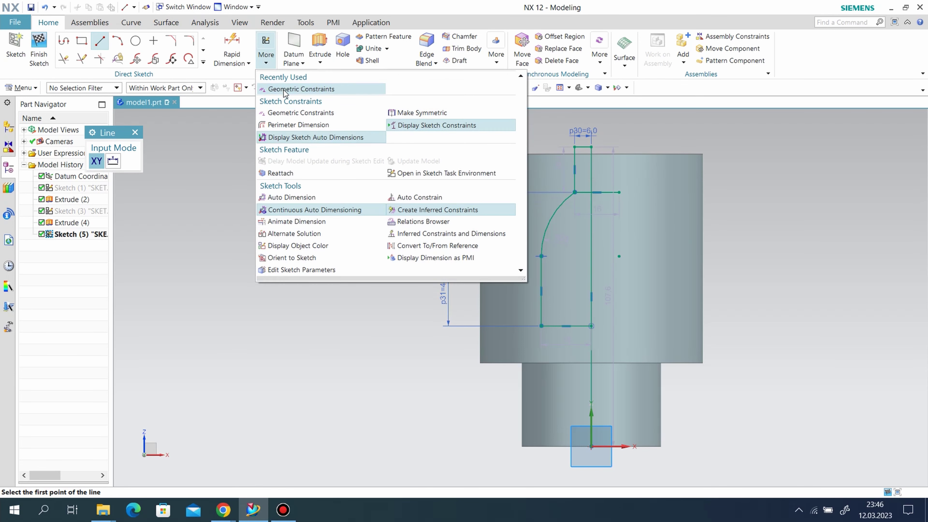
{"action": "left_click", "coordinate": [300, 90]}
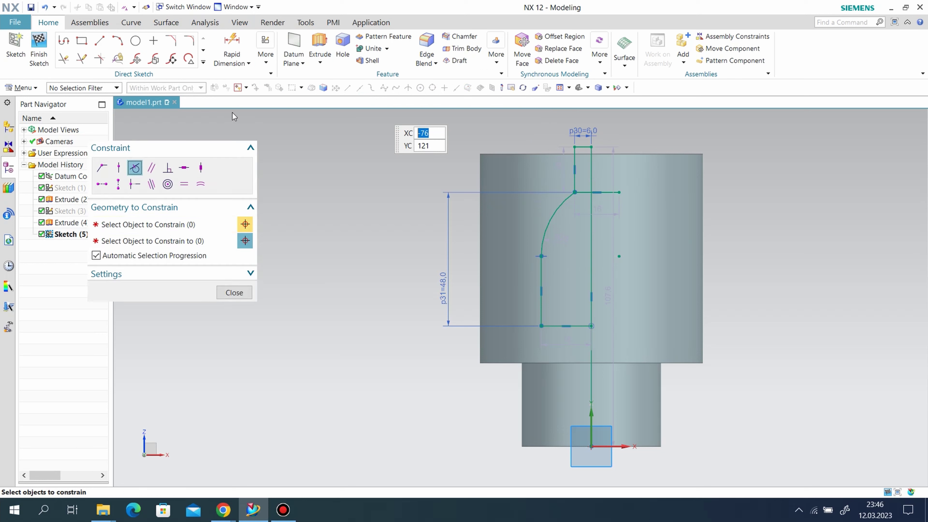
{"action": "left_click", "coordinate": [566, 204]}
{"action": "left_click", "coordinate": [596, 192]}
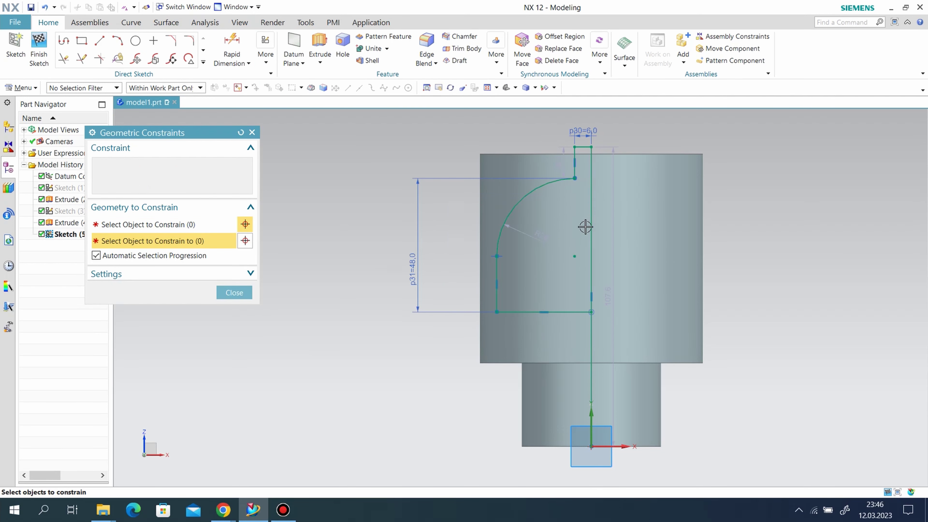
{"action": "left_click", "coordinate": [234, 292]}
Step: Try dragging the arc endpoints to reshape the corner, then undo the last two changes
{"action": "scroll", "coordinate": [616, 165], "scroll_direction": "up", "scroll_amount": 2}
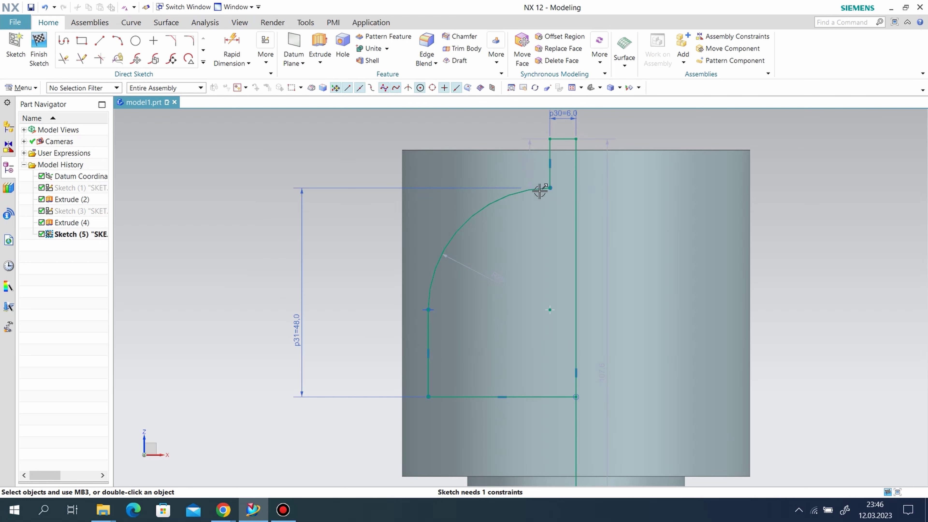
{"action": "left_click_drag", "start_coordinate": [540, 190], "coordinate": [532, 197]}
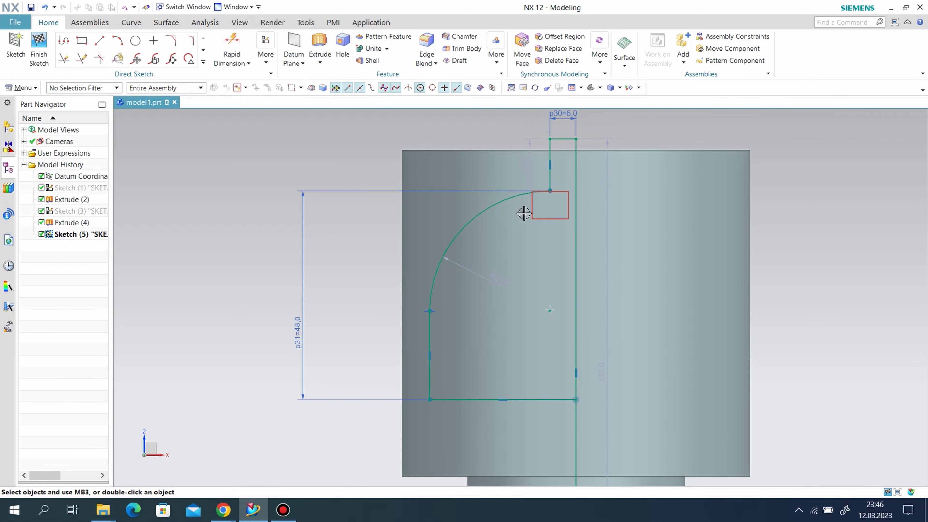
{"action": "left_click_drag", "start_coordinate": [549, 191], "coordinate": [546, 221]}
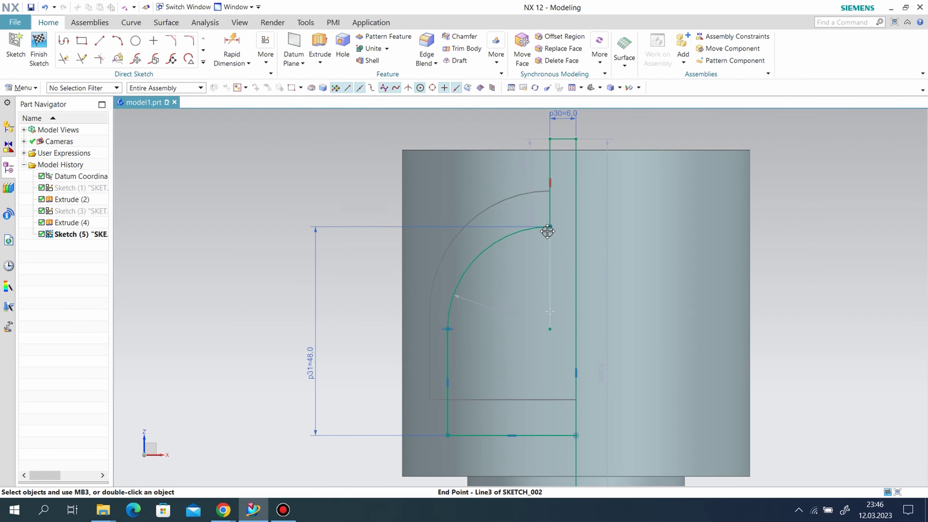
{"action": "left_click_drag", "start_coordinate": [445, 327], "coordinate": [484, 286]}
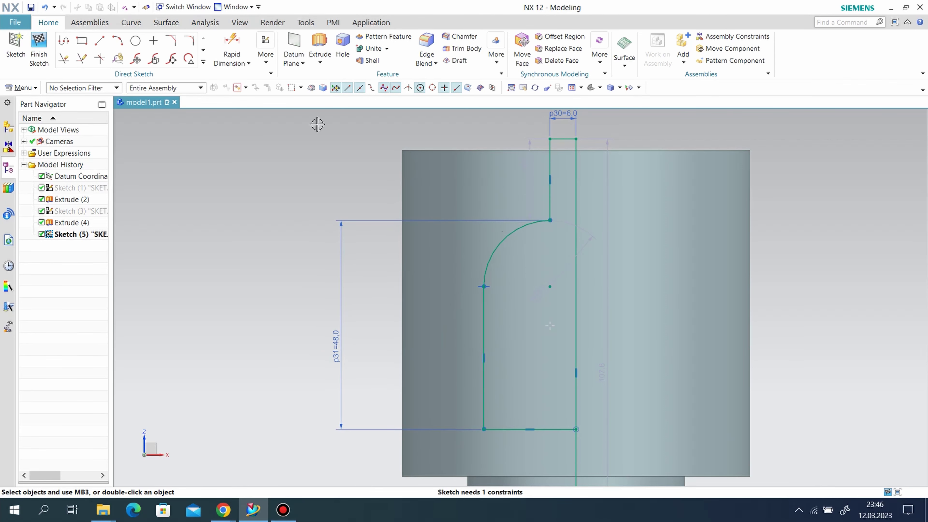
{"action": "left_click", "coordinate": [44, 8]}
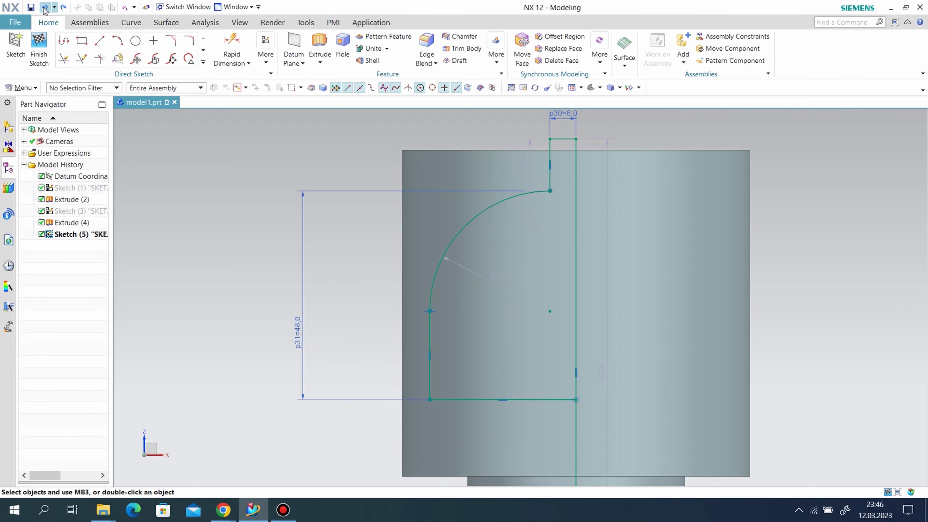
{"action": "left_click", "coordinate": [44, 8]}
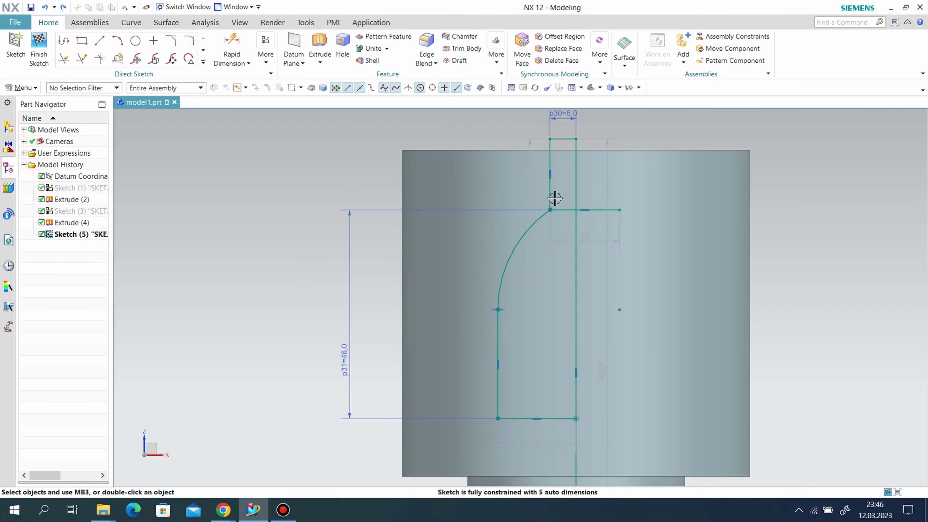
Step: Convert the horizontal line to reference, make the arc tangent to it, and drag the profile
{"action": "right_click", "coordinate": [558, 210]}
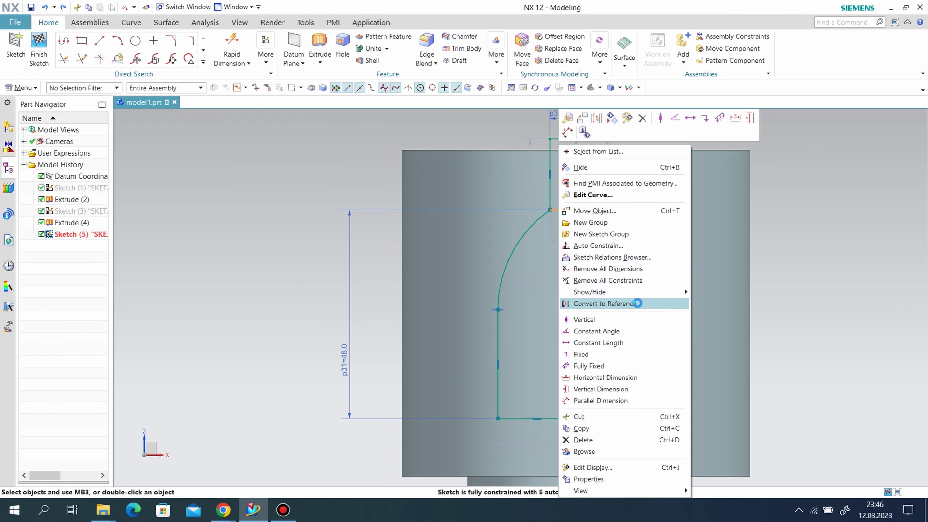
{"action": "left_click", "coordinate": [638, 303]}
{"action": "left_click", "coordinate": [266, 51]}
{"action": "left_click", "coordinate": [285, 89]}
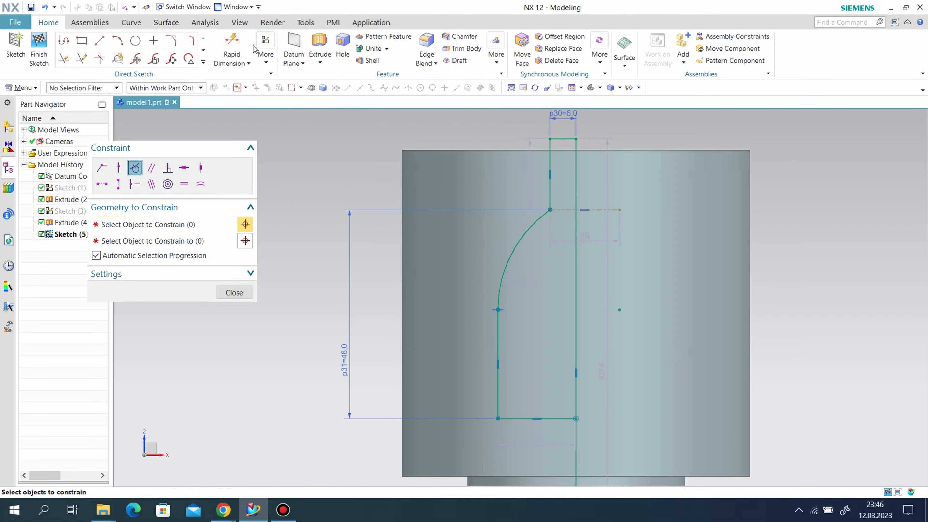
{"action": "left_click", "coordinate": [559, 211]}
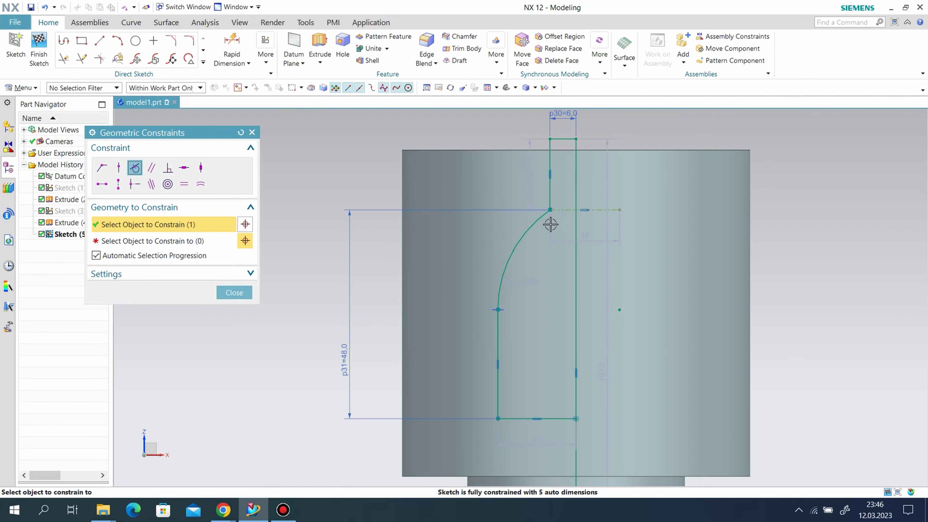
{"action": "left_click", "coordinate": [535, 223]}
{"action": "left_click", "coordinate": [234, 293]}
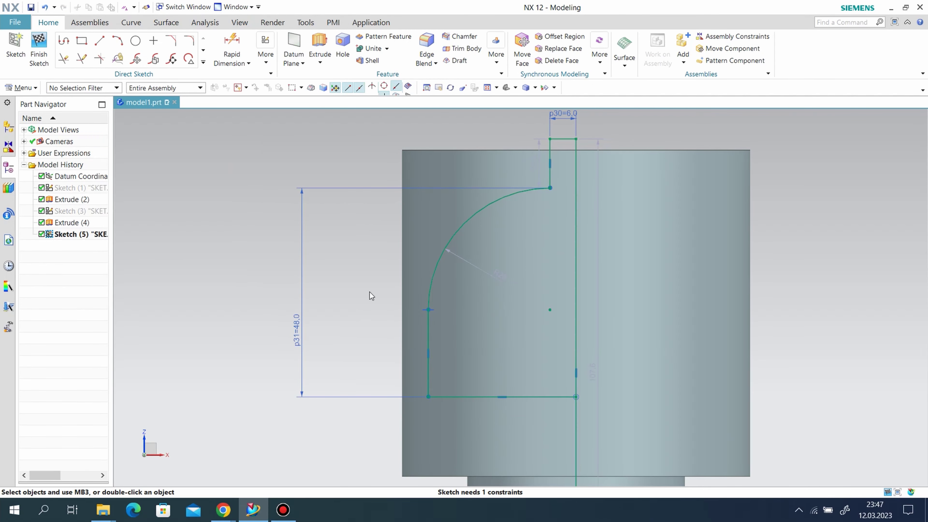
{"action": "left_click_drag", "start_coordinate": [462, 309], "coordinate": [471, 295]}
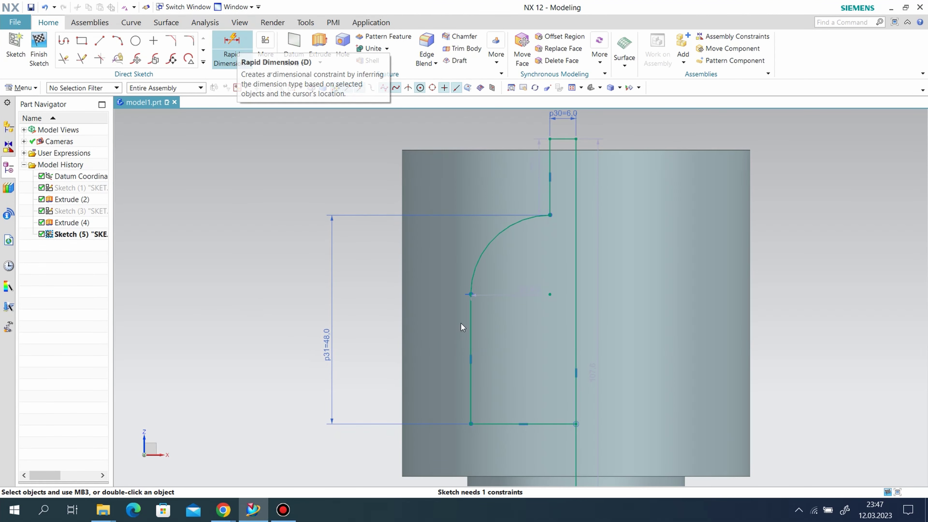
Step: Dimension the profile's bottom width to 20
{"action": "left_click", "coordinate": [226, 40]}
{"action": "left_click", "coordinate": [548, 424]}
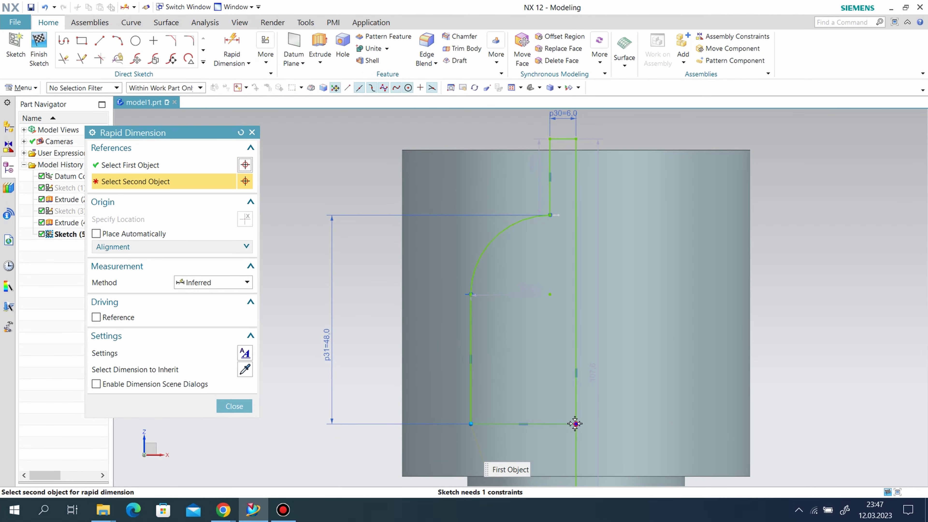
{"action": "left_click", "coordinate": [576, 448]}
{"action": "left_click", "coordinate": [569, 455]}
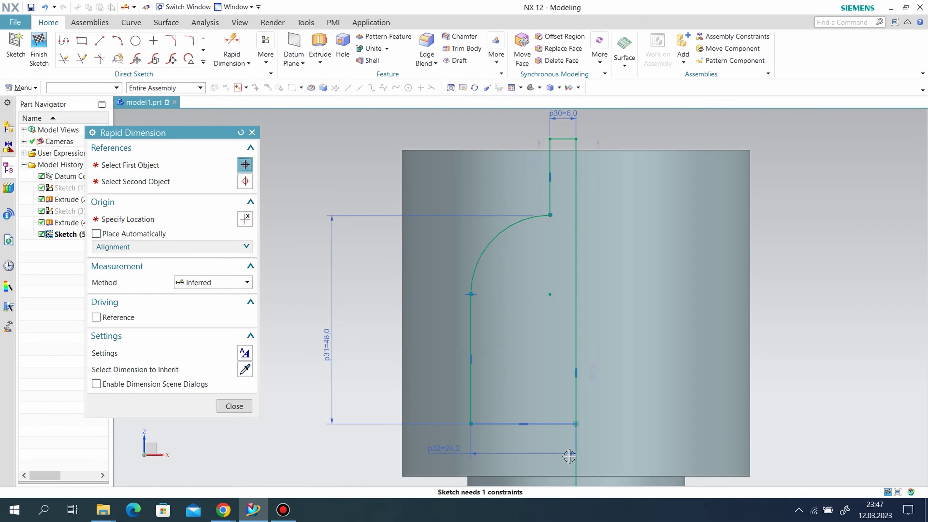
{"action": "type", "text": "20"}
{"action": "key", "text": "Return"}
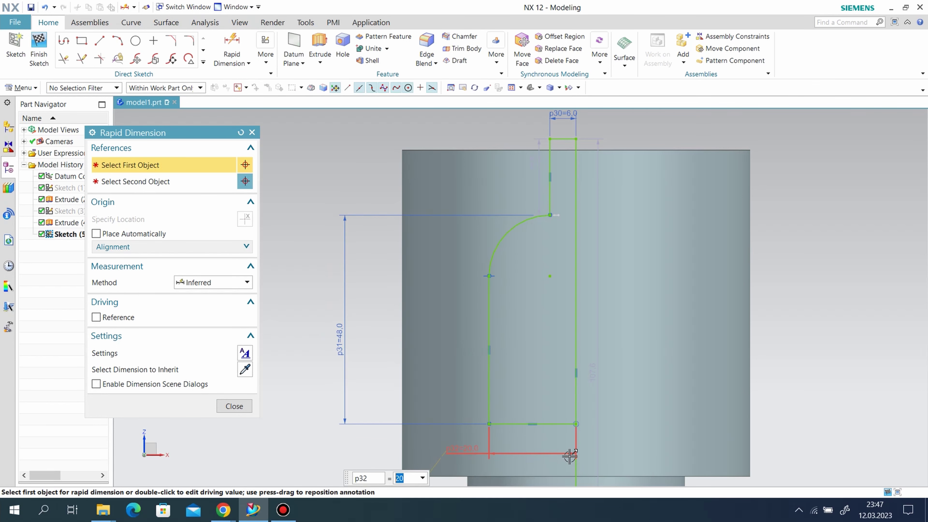
{"action": "left_click", "coordinate": [240, 407]}
Step: Zoom the view and drag the bottom corner upward to reshape the profile
{"action": "scroll", "coordinate": [416, 204], "scroll_direction": "down", "scroll_amount": 1}
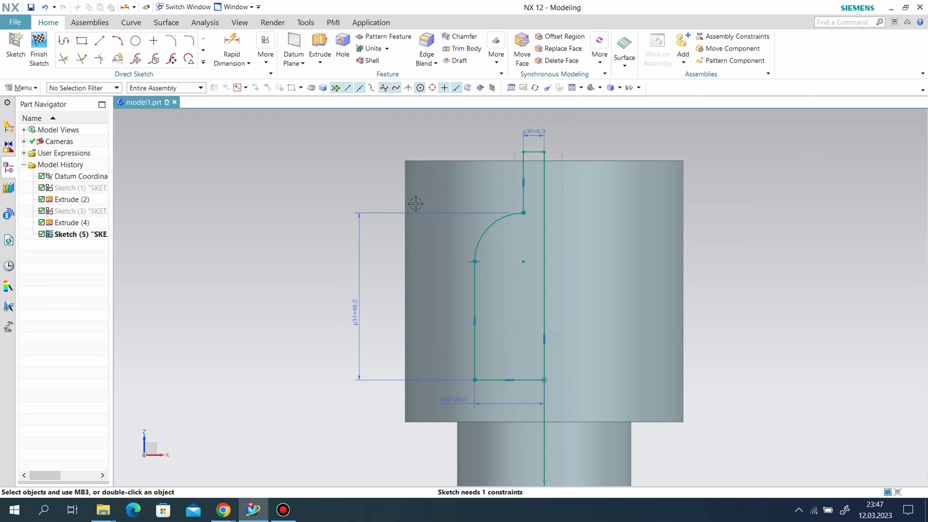
{"action": "scroll", "coordinate": [482, 263], "scroll_direction": "down", "scroll_amount": 2}
{"action": "scroll", "coordinate": [432, 312], "scroll_direction": "down", "scroll_amount": 1}
{"action": "scroll", "coordinate": [424, 325], "scroll_direction": "up", "scroll_amount": 2}
{"action": "scroll", "coordinate": [437, 352], "scroll_direction": "down", "scroll_amount": 2}
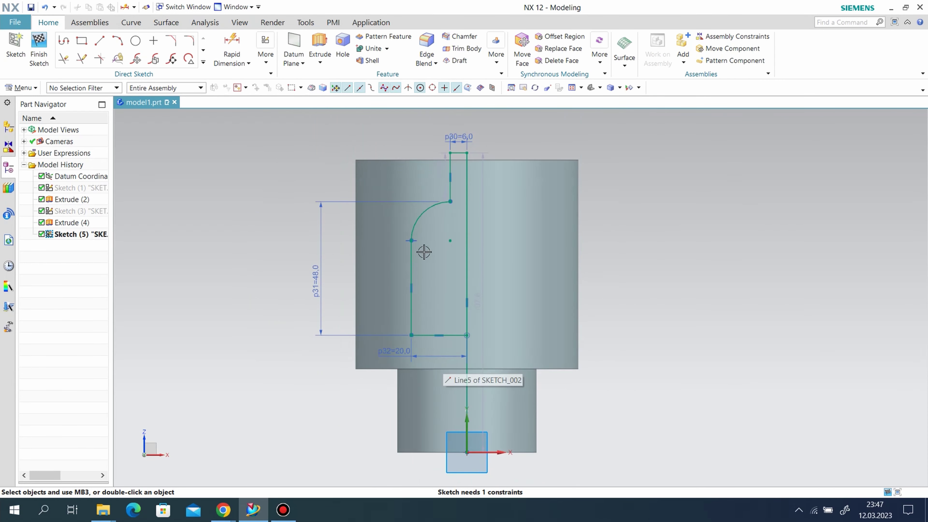
{"action": "left_click_drag", "start_coordinate": [414, 336], "coordinate": [414, 322]}
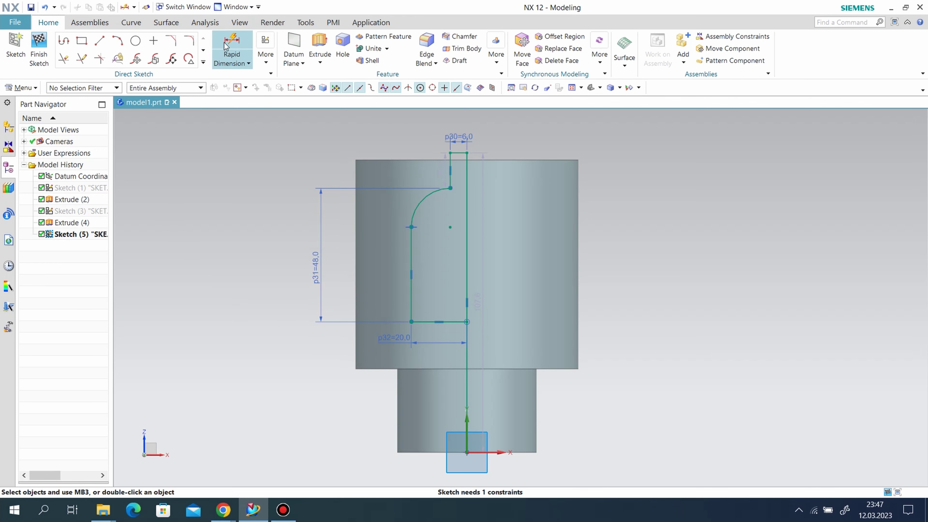
Step: Dimension the profile's top edge 12 below the cylinder's upper circular rim
{"action": "left_click", "coordinate": [231, 42]}
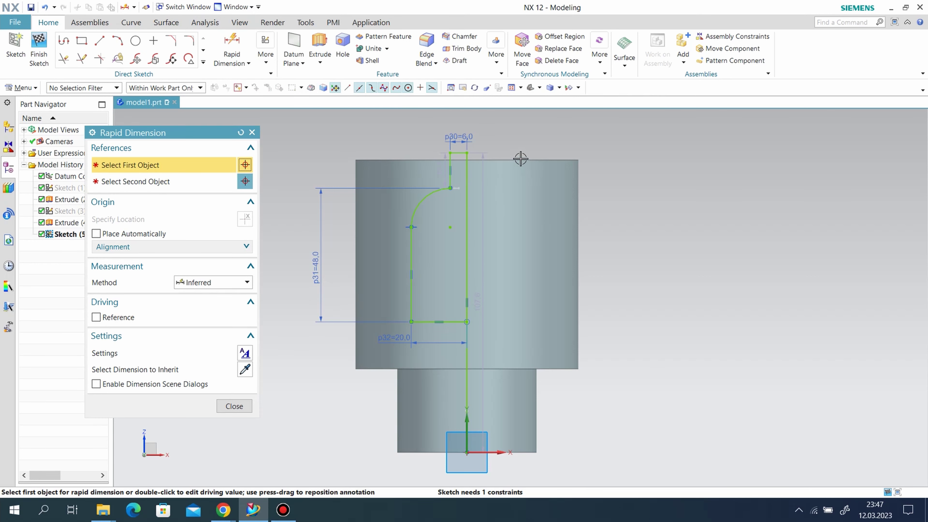
{"action": "middle_click_drag", "start_coordinate": [521, 159], "coordinate": [567, 168]}
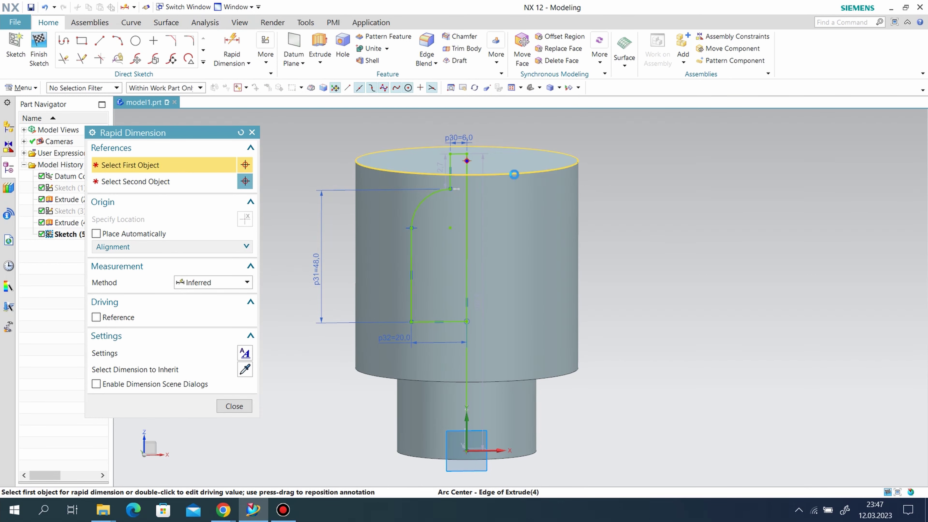
{"action": "left_click", "coordinate": [467, 162]}
{"action": "left_click", "coordinate": [450, 188]}
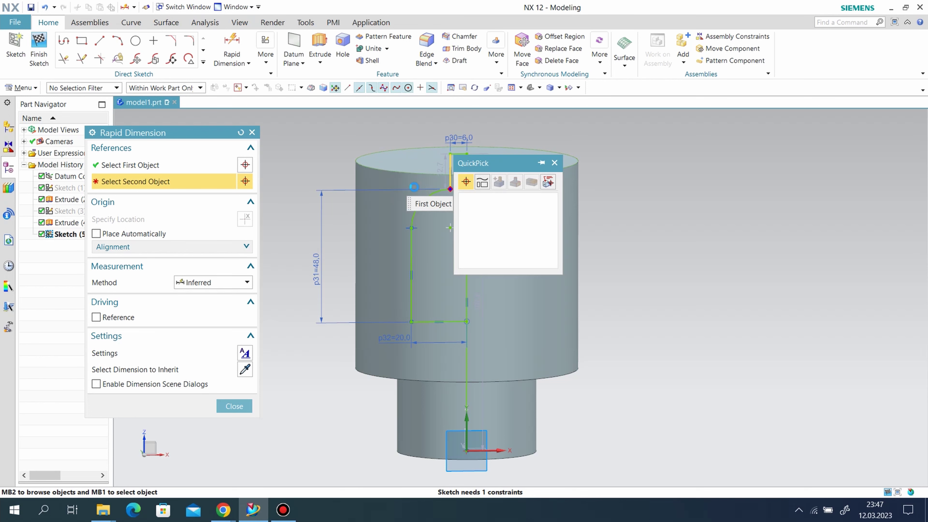
{"action": "left_click", "coordinate": [510, 199]}
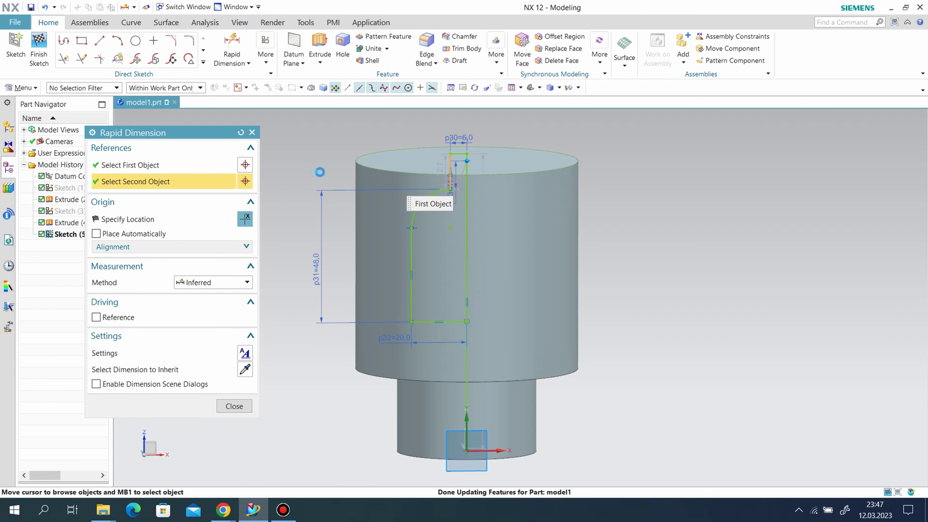
{"action": "left_click", "coordinate": [309, 154]}
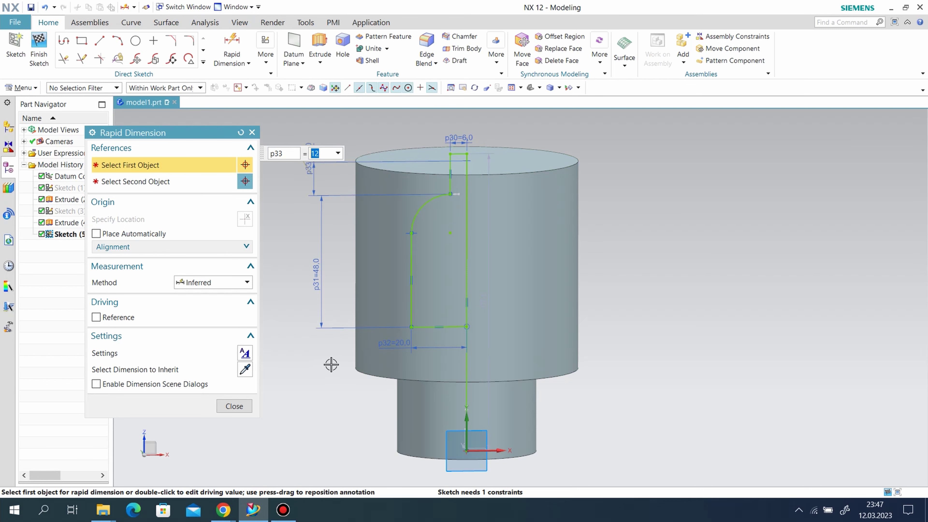
{"action": "left_click", "coordinate": [234, 406]}
{"action": "middle_click_drag", "start_coordinate": [661, 301], "coordinate": [669, 297]}
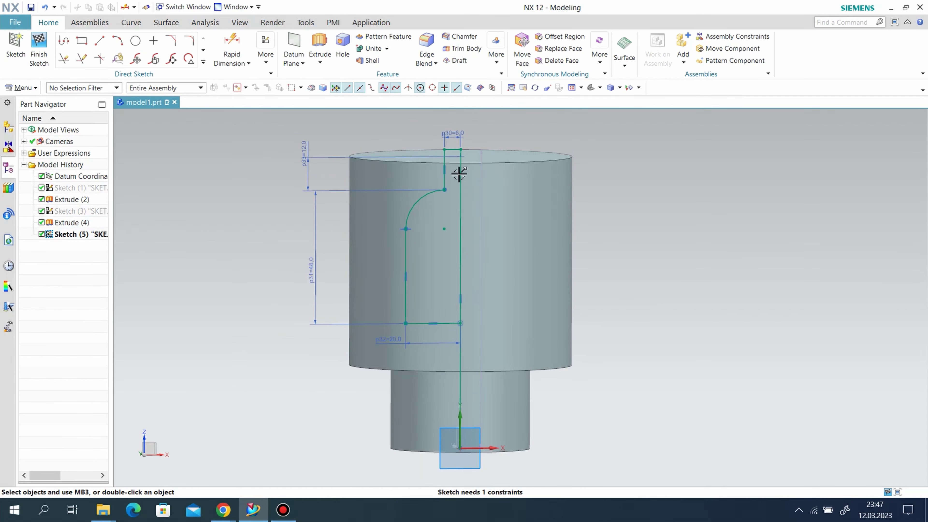
Step: Convert the vertical centre line of Sketch (5) to reference geometry
{"action": "key", "text": "F8"}
{"action": "scroll", "coordinate": [477, 165], "scroll_direction": "down", "scroll_amount": 2}
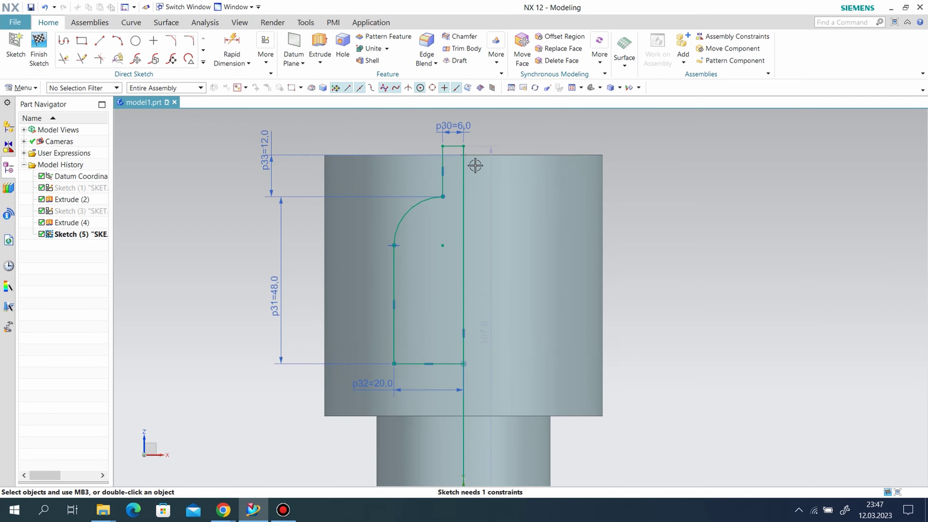
{"action": "right_click", "coordinate": [461, 191]}
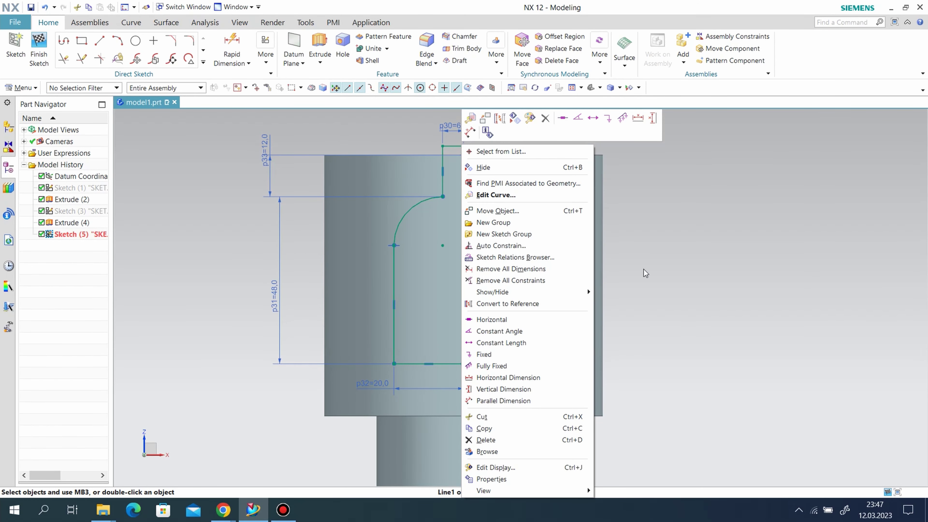
{"action": "left_click", "coordinate": [527, 304]}
{"action": "scroll", "coordinate": [749, 223], "scroll_direction": "up", "scroll_amount": 2}
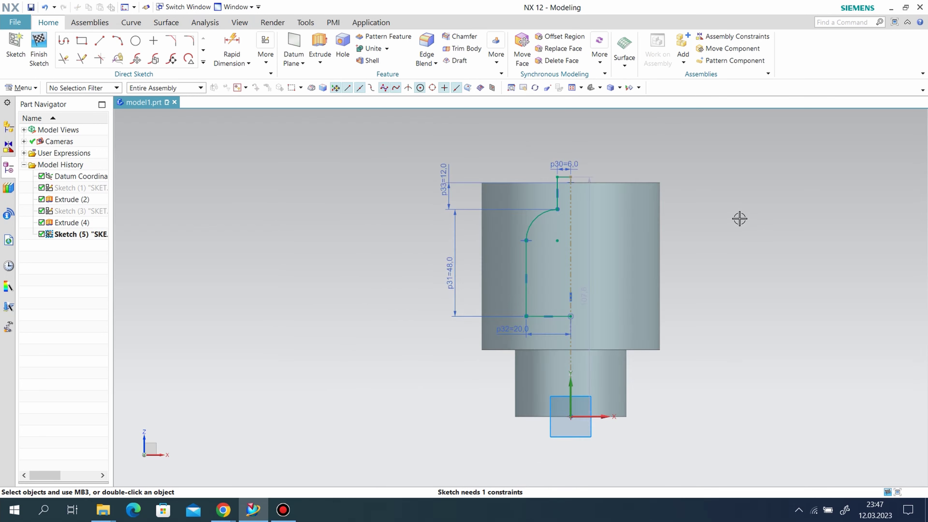
{"action": "scroll", "coordinate": [485, 146], "scroll_direction": "down", "scroll_amount": 1}
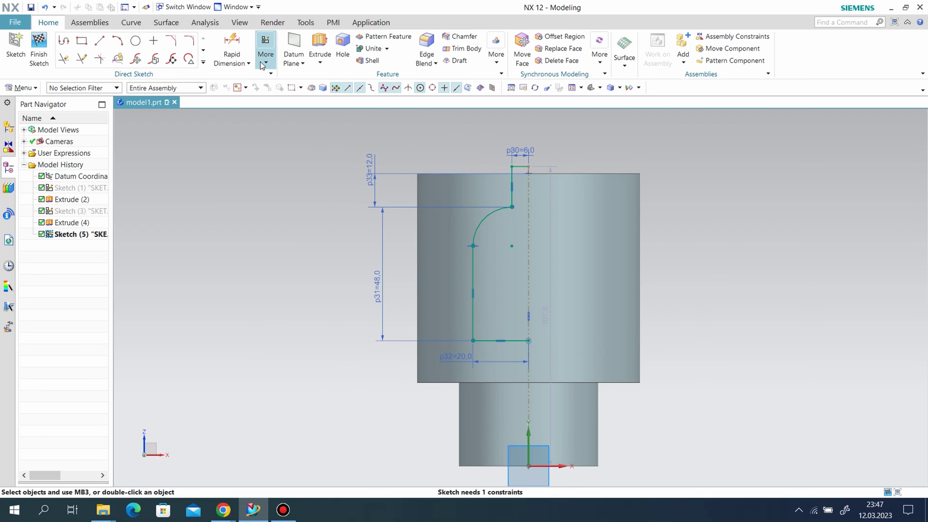
Step: Mirror the profile curves across the dash-dot centreline, then finish the sketch
{"action": "left_click", "coordinate": [204, 63]}
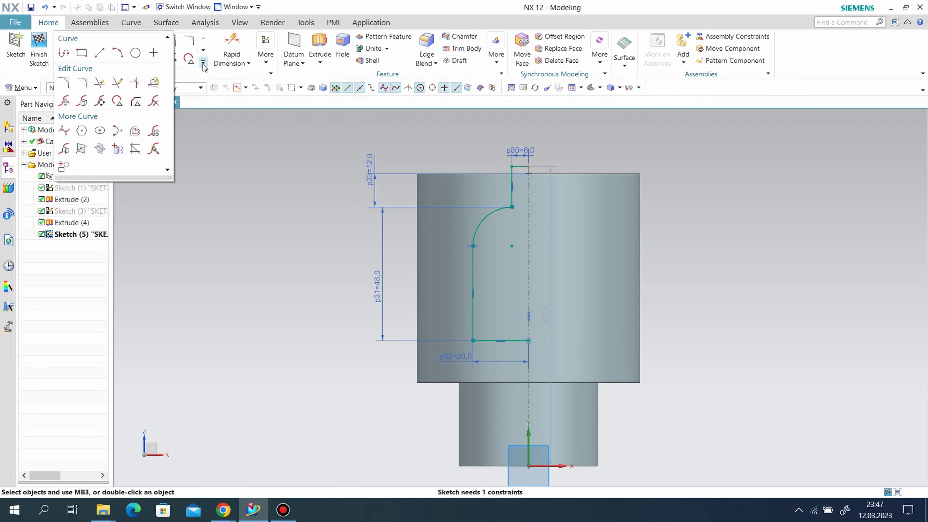
{"action": "left_click", "coordinate": [66, 149]}
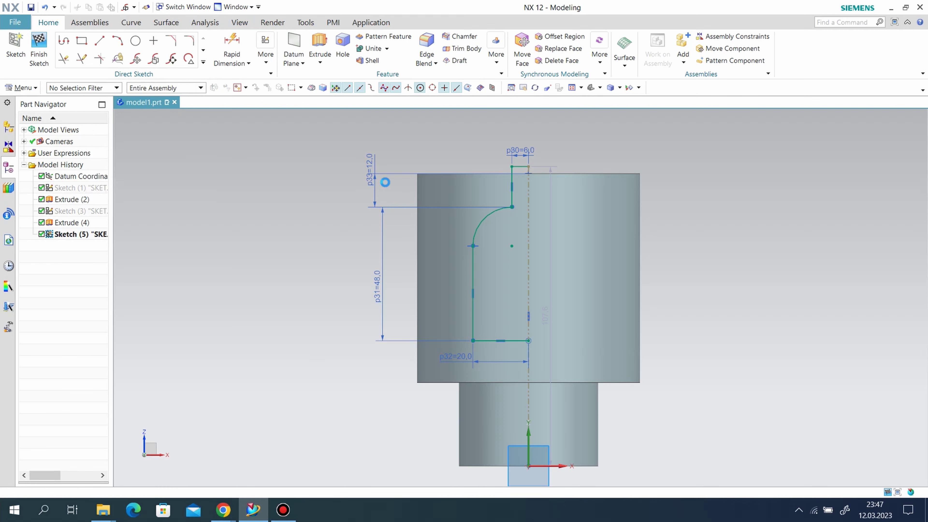
{"action": "scroll", "coordinate": [539, 155], "scroll_direction": "down", "scroll_amount": 1}
{"action": "left_click", "coordinate": [511, 168]}
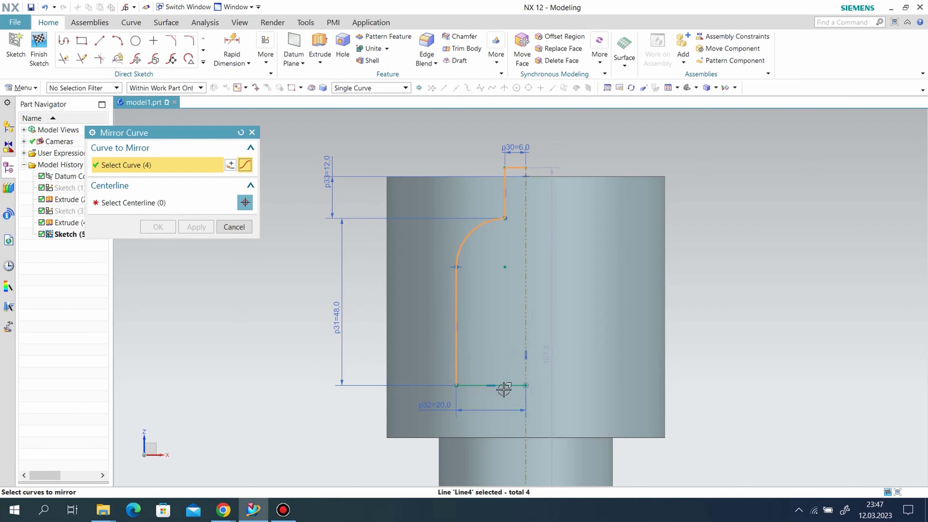
{"action": "left_click", "coordinate": [176, 203]}
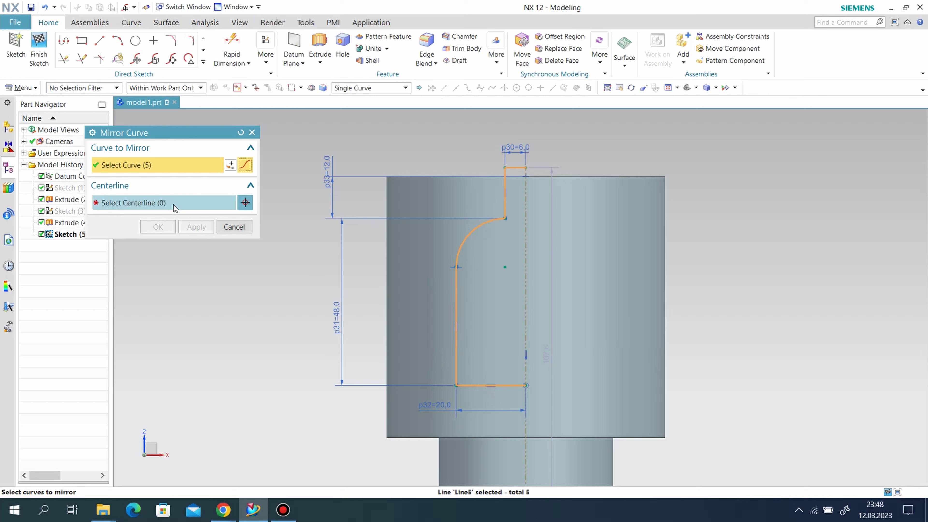
{"action": "left_click", "coordinate": [526, 242]}
{"action": "left_click", "coordinate": [196, 228]}
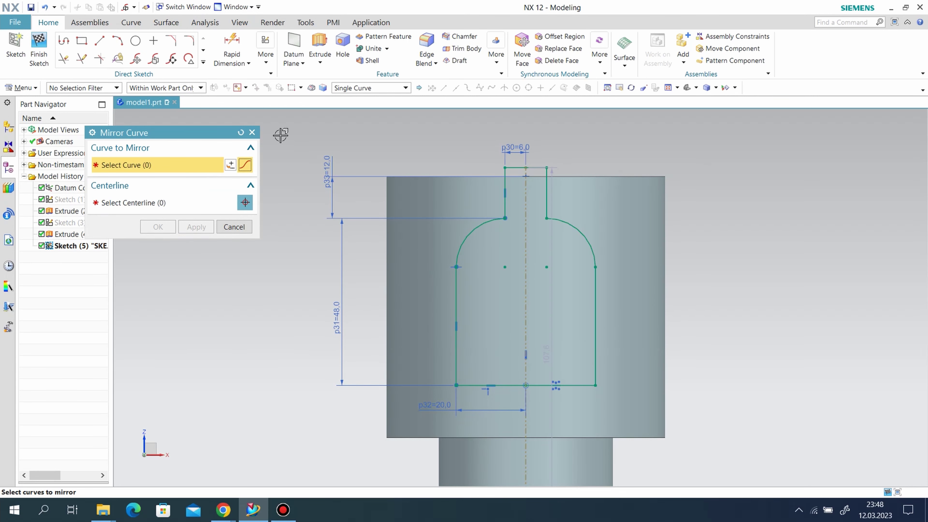
{"action": "left_click", "coordinate": [39, 49]}
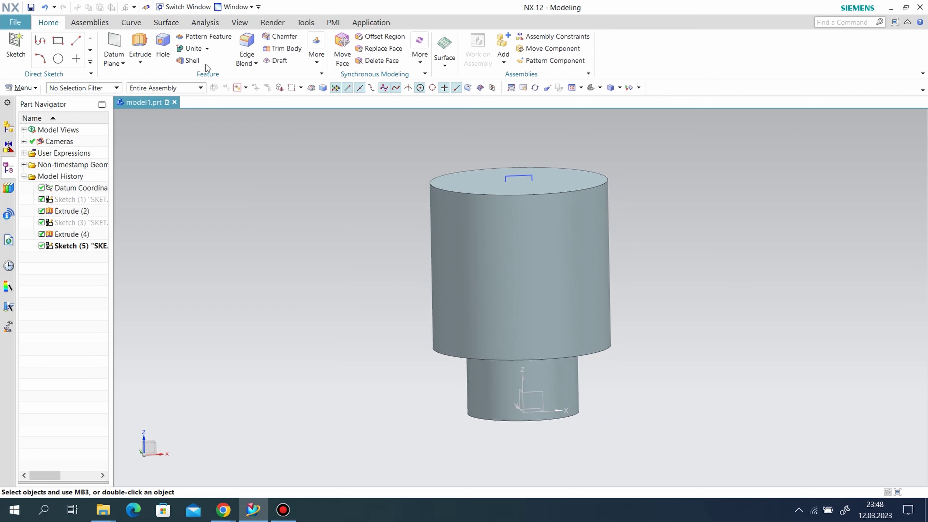
Step: Finish Sketch (5) and select its profile for an extrusion
{"action": "double_click", "coordinate": [80, 245]}
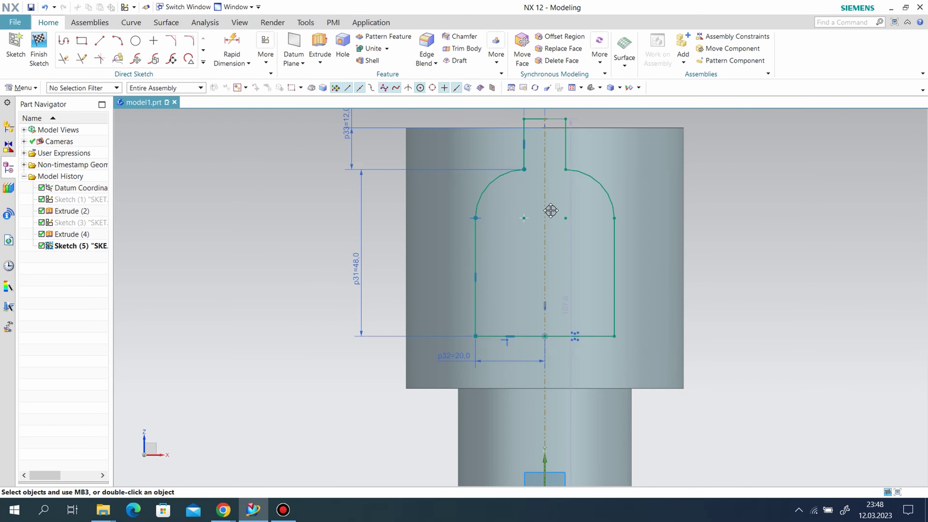
{"action": "left_click", "coordinate": [40, 55]}
{"action": "left_click", "coordinate": [140, 49]}
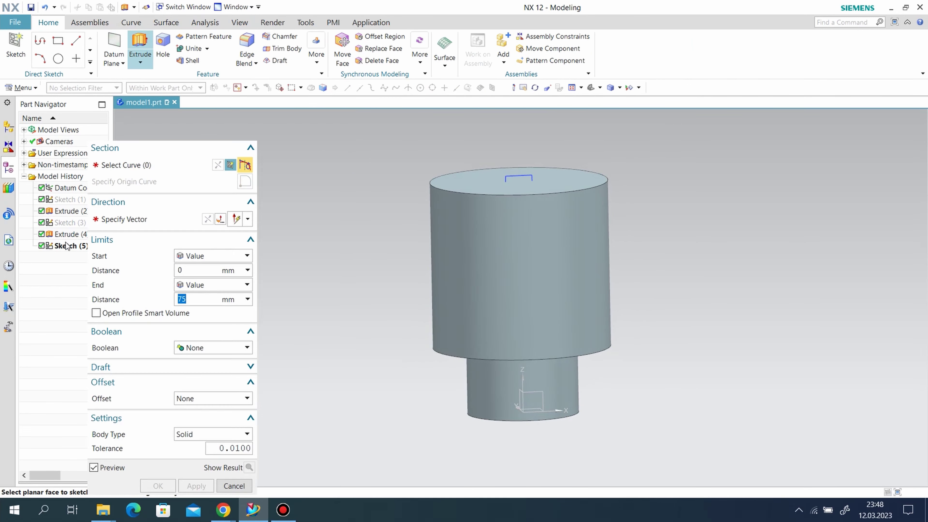
{"action": "left_click", "coordinate": [67, 246]}
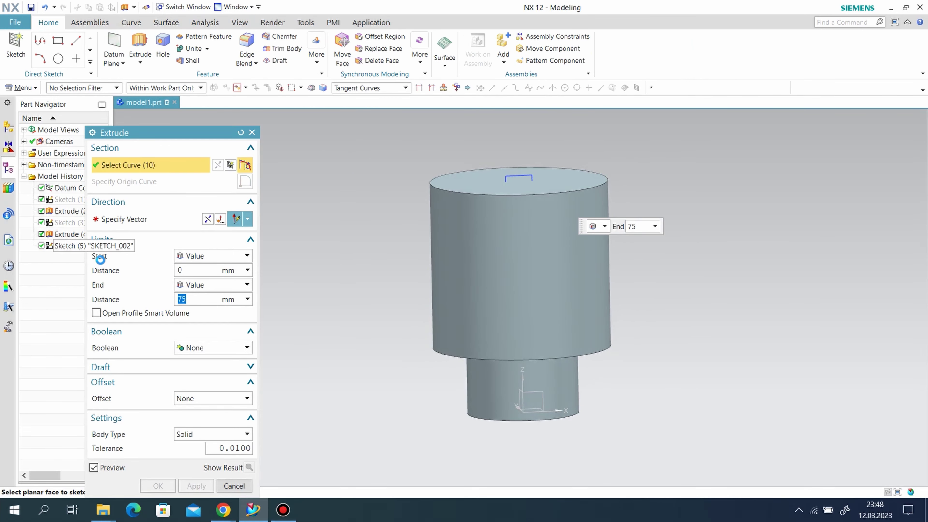
Step: Subtract the profile symmetrically 75 mm from the upper cylinder to cut the slot
{"action": "left_click", "coordinate": [200, 347]}
{"action": "left_click", "coordinate": [199, 382]}
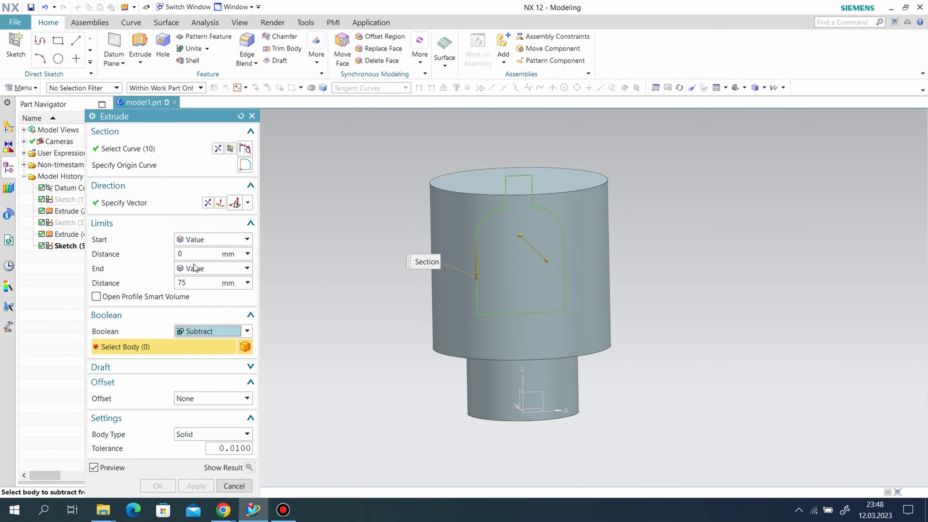
{"action": "left_click", "coordinate": [197, 239]}
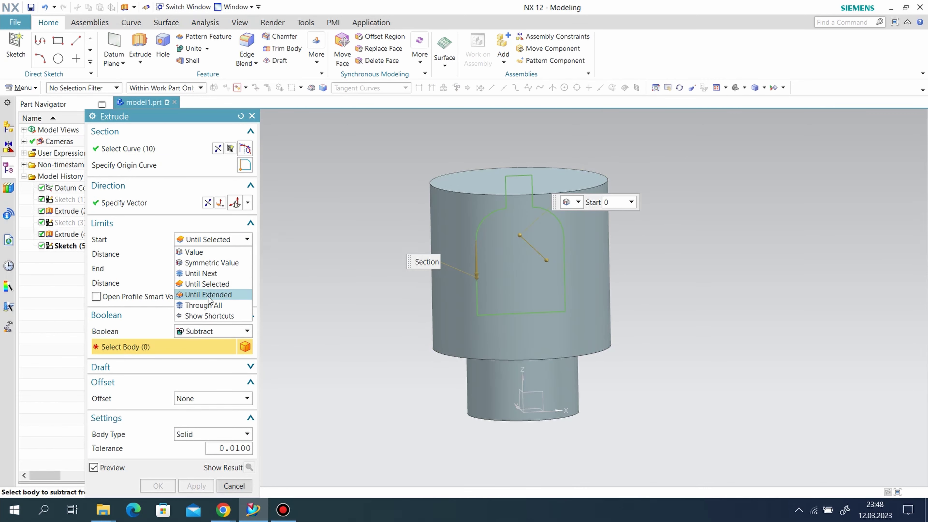
{"action": "left_click", "coordinate": [205, 263]}
{"action": "middle_click_drag", "start_coordinate": [663, 348], "coordinate": [696, 375]}
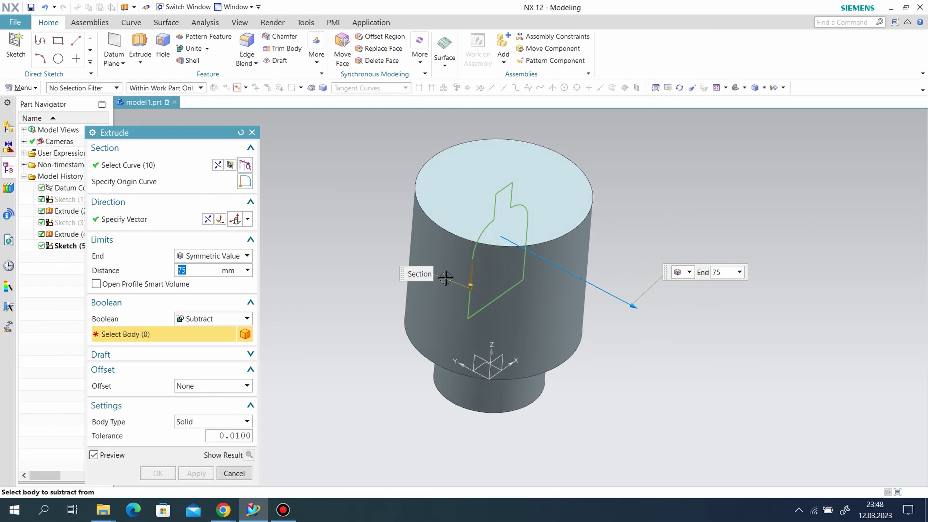
{"action": "left_click", "coordinate": [435, 326]}
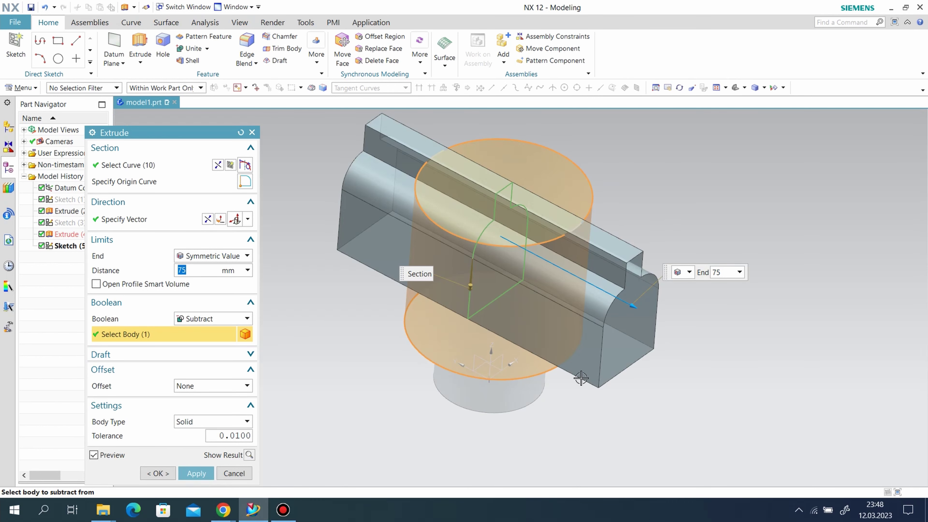
{"action": "left_click", "coordinate": [196, 473]}
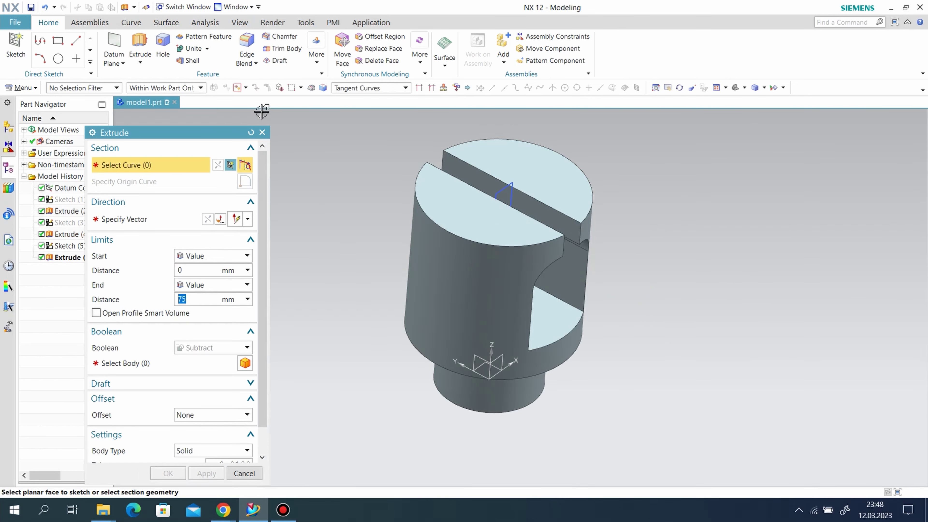
{"action": "left_click", "coordinate": [264, 133]}
{"action": "mouse_move", "coordinate": [650, 257]}
{"action": "middle_mouse_down"}
{"action": "mouse_move", "coordinate": [628, 219]}
{"action": "mouse_move", "coordinate": [646, 253]}
{"action": "middle_mouse_up"}
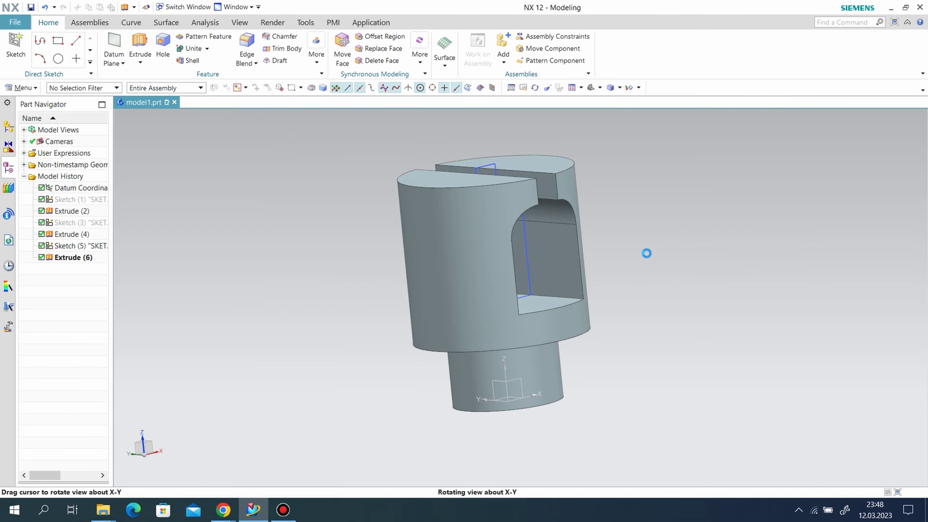
Step: Change Extrude (4)'s Boolean to Unite, merging the upper cylinder with the base
{"action": "double_click", "coordinate": [65, 234]}
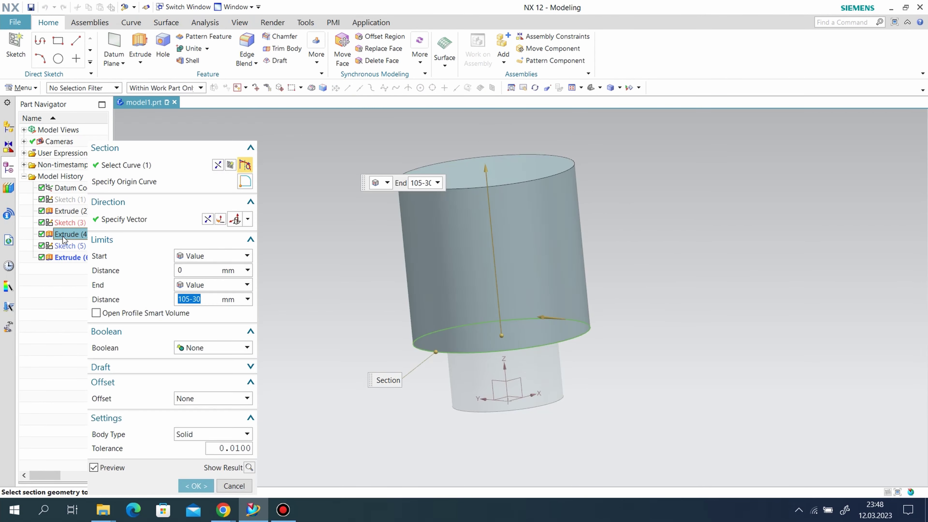
{"action": "left_click", "coordinate": [213, 347]}
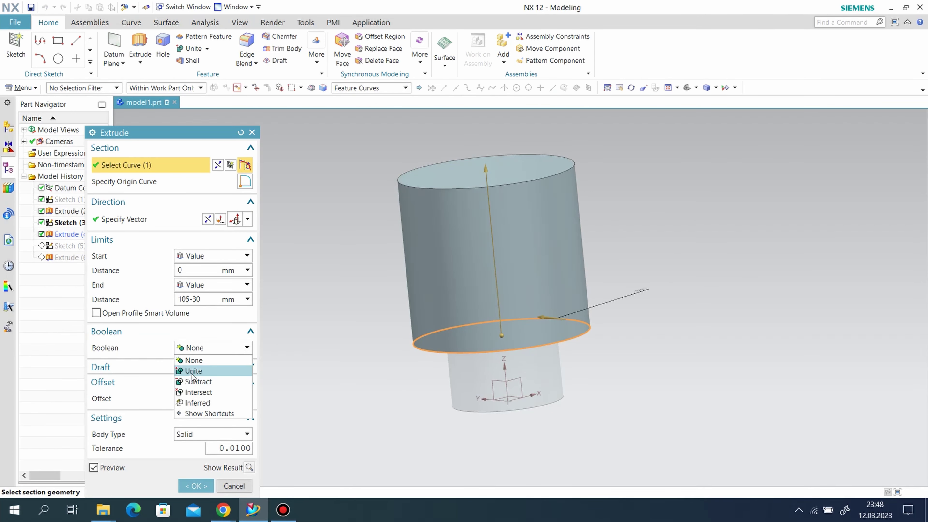
{"action": "left_click", "coordinate": [193, 370]}
{"action": "left_click", "coordinate": [196, 485]}
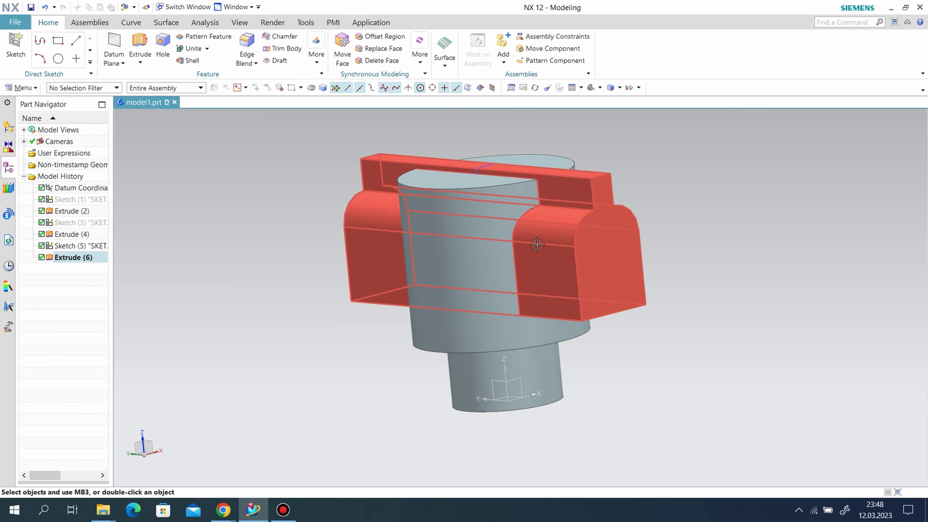
{"action": "mouse_move", "coordinate": [729, 307]}
{"action": "middle_mouse_down"}
{"action": "mouse_move", "coordinate": [769, 309]}
{"action": "mouse_move", "coordinate": [613, 226]}
{"action": "mouse_move", "coordinate": [577, 343]}
{"action": "mouse_move", "coordinate": [558, 377]}
{"action": "middle_mouse_up"}
{"action": "right_click", "coordinate": [479, 161]}
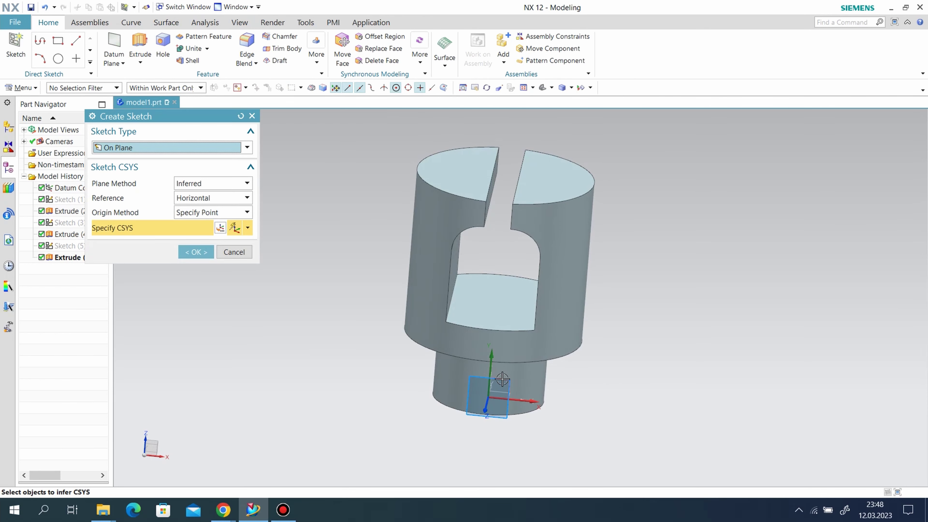
Step: On the default plane, sketch a 112 mm vertical line up from the origin
{"action": "left_click", "coordinate": [189, 253]}
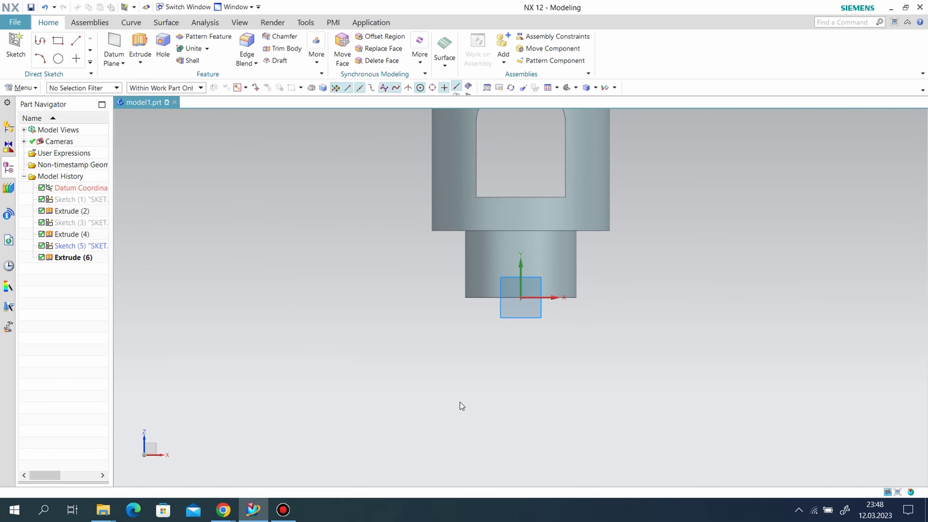
{"action": "scroll", "coordinate": [678, 240], "scroll_direction": "down", "scroll_amount": 2}
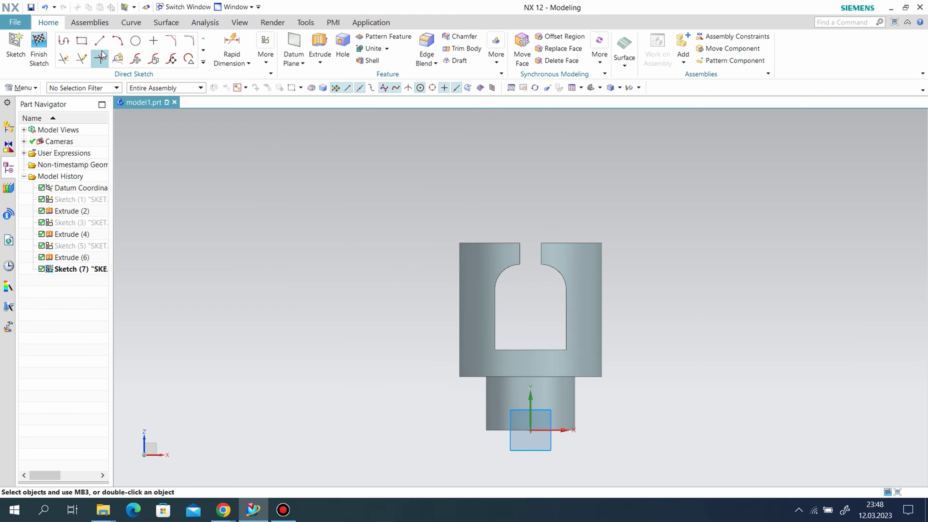
{"action": "left_click", "coordinate": [101, 44]}
{"action": "scroll", "coordinate": [621, 370], "scroll_direction": "up", "scroll_amount": 1}
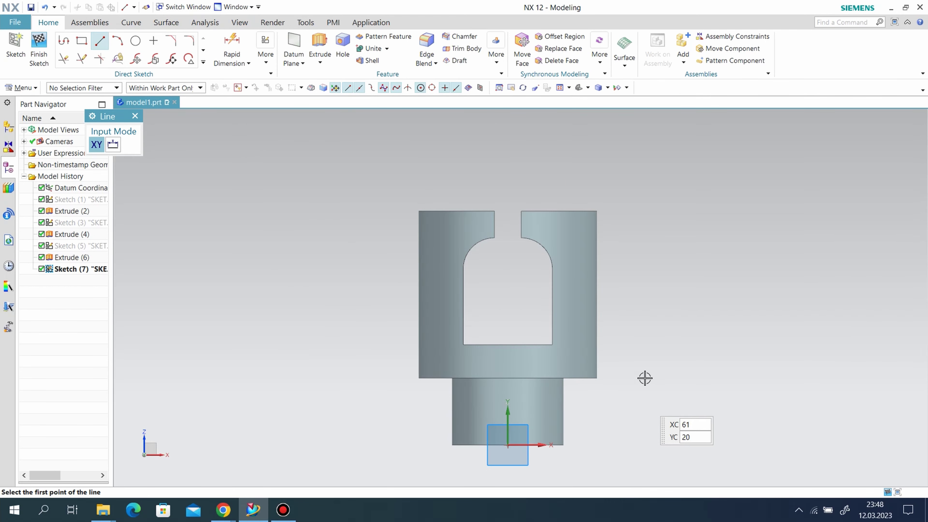
{"action": "left_click", "coordinate": [508, 445]}
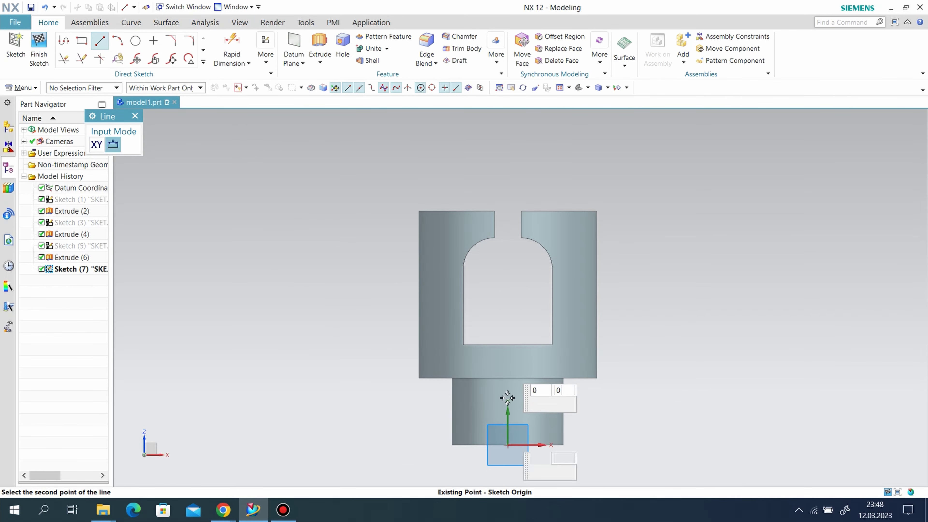
{"action": "left_click", "coordinate": [512, 196]}
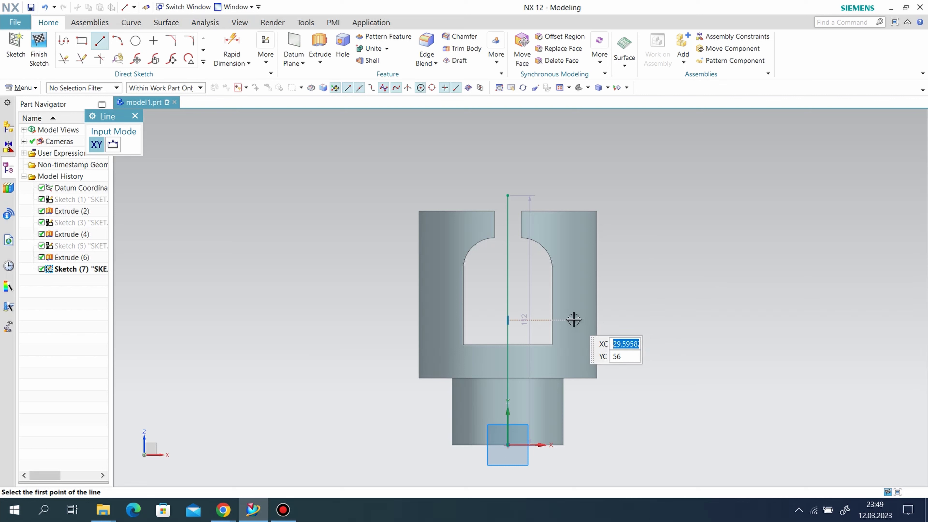
Step: Draw a three-line triangle near the top-right of the prongs
{"action": "left_click", "coordinate": [508, 195]}
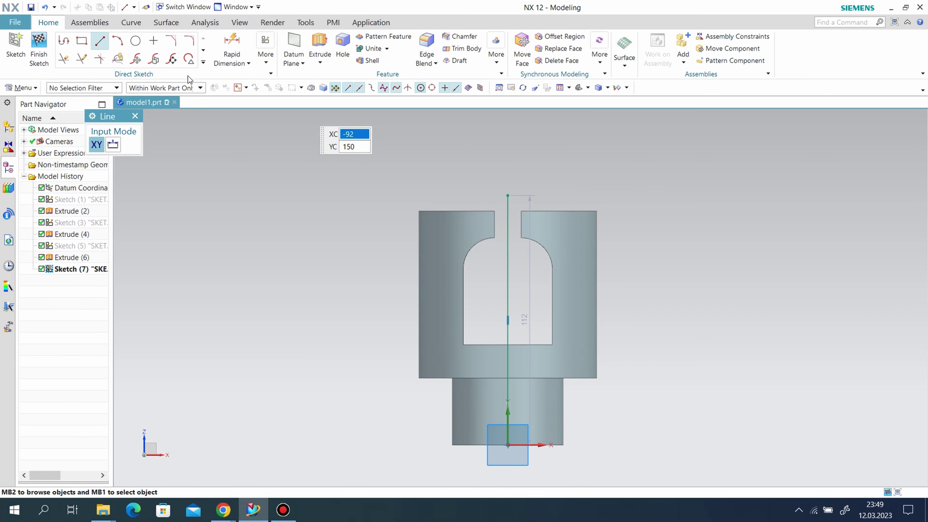
{"action": "left_click", "coordinate": [554, 198]}
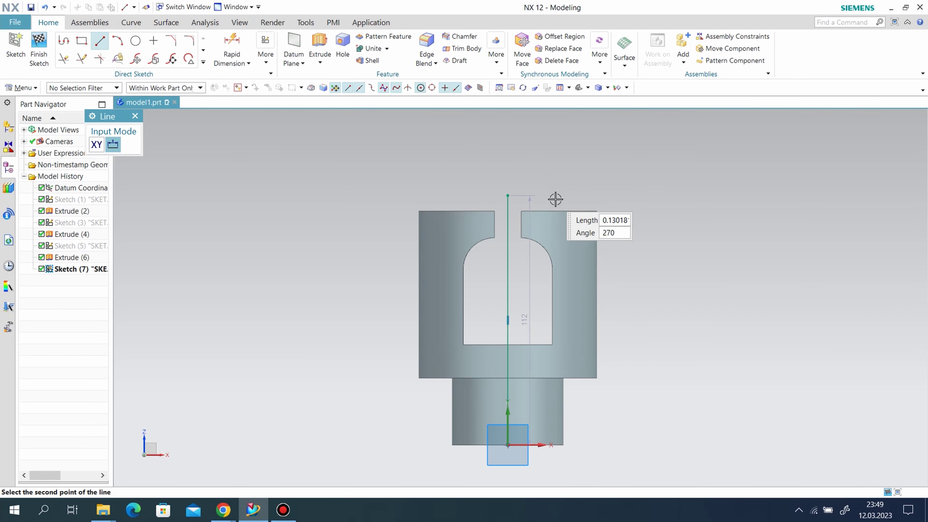
{"action": "left_click", "coordinate": [607, 283]}
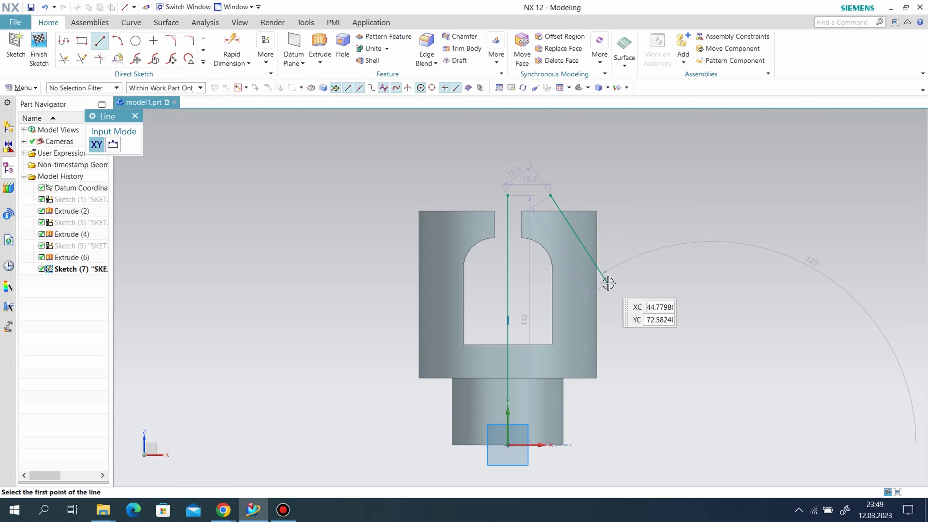
{"action": "left_click", "coordinate": [607, 193]}
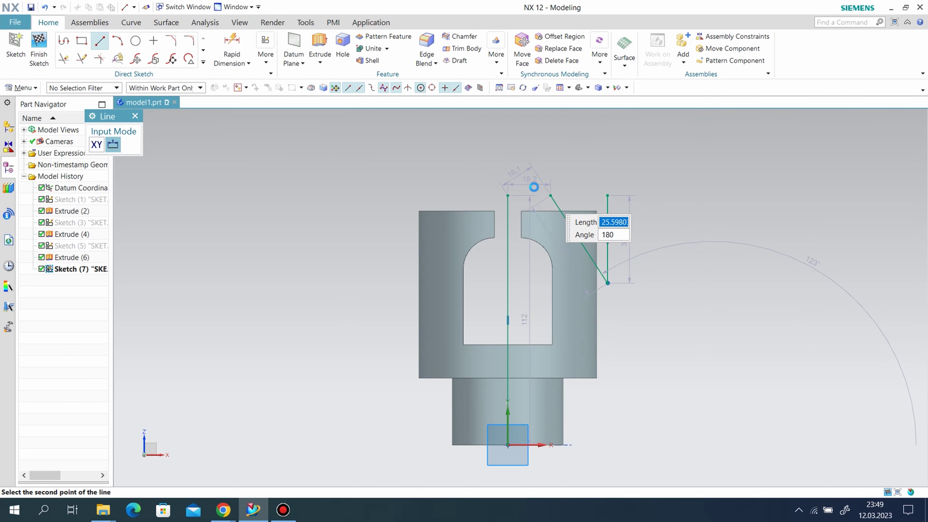
{"action": "left_click", "coordinate": [550, 196]}
{"action": "right_click", "coordinate": [513, 171]}
{"action": "key", "text": "Escape"}
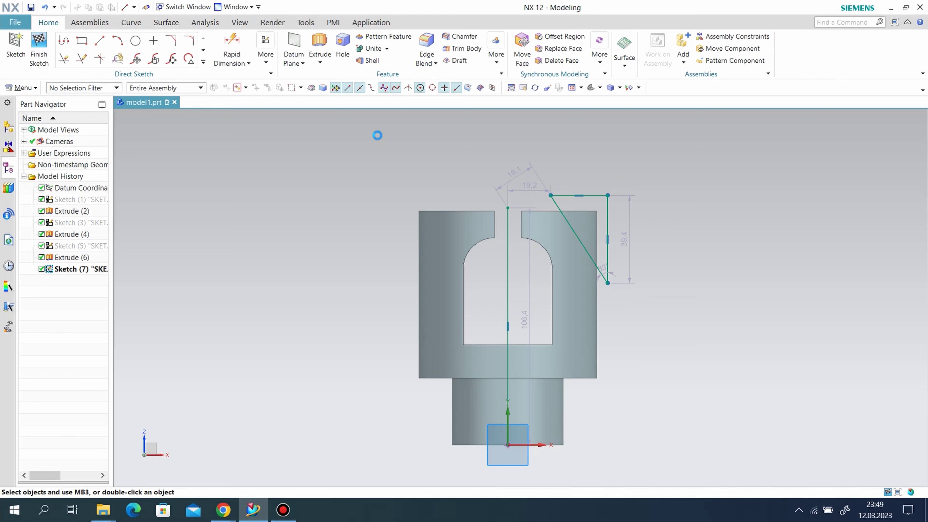
{"action": "left_click", "coordinate": [265, 55]}
Step: Make the triangle's corner coincident with the top edge and stretch it to the outer side
{"action": "left_click", "coordinate": [310, 214]}
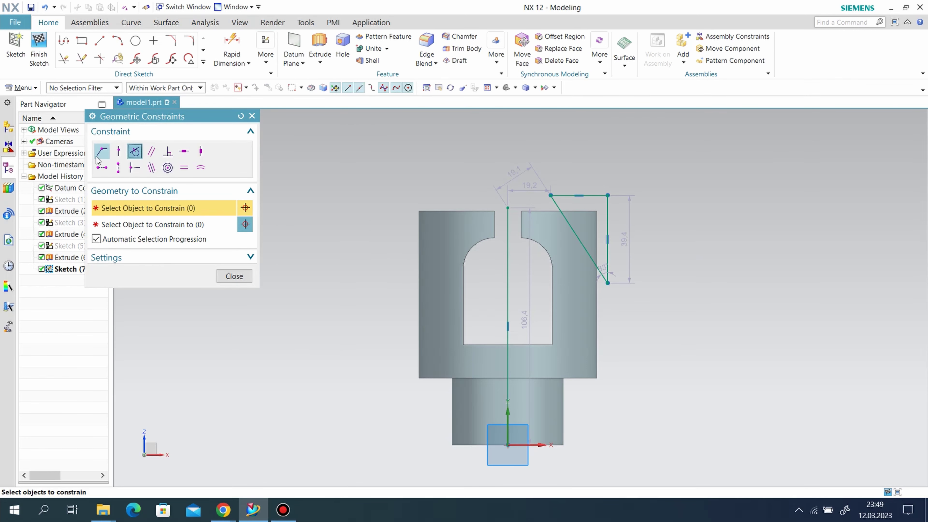
{"action": "left_click", "coordinate": [549, 194]}
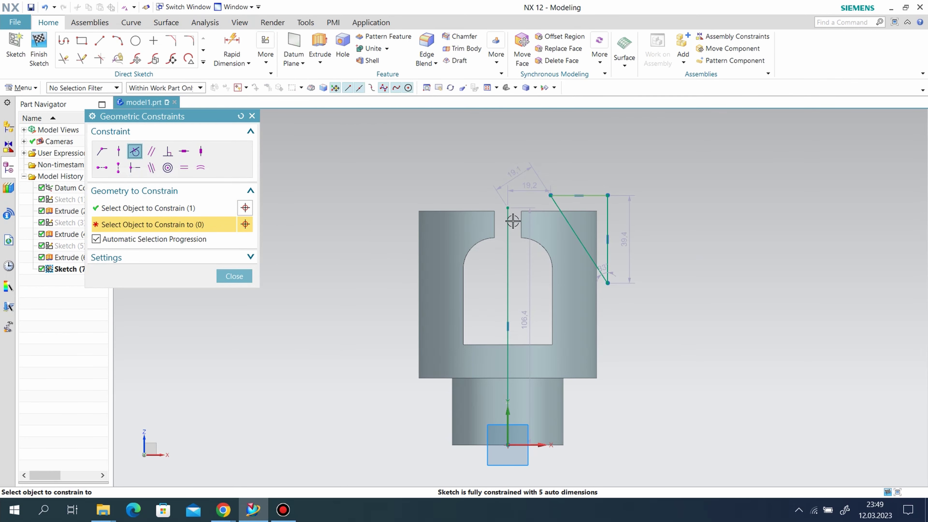
{"action": "middle_click_drag", "start_coordinate": [545, 251], "coordinate": [538, 239]}
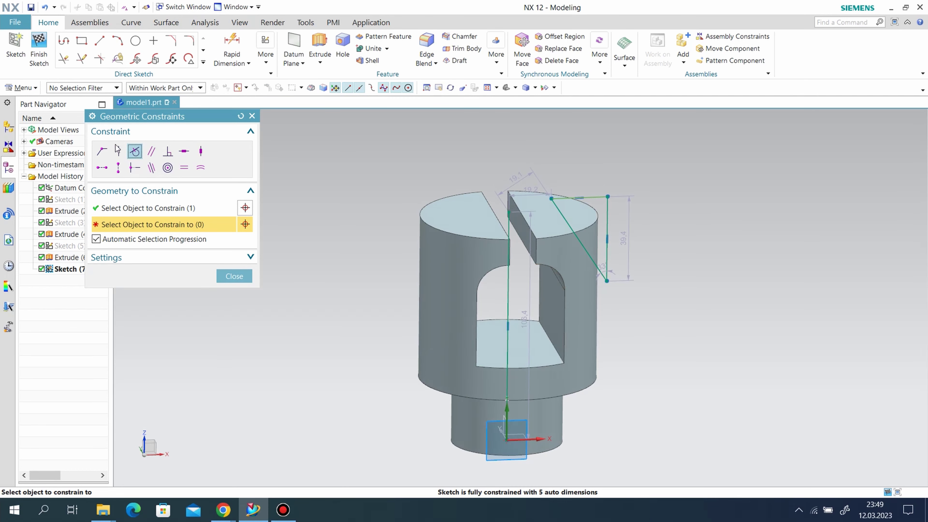
{"action": "left_click", "coordinate": [101, 168]}
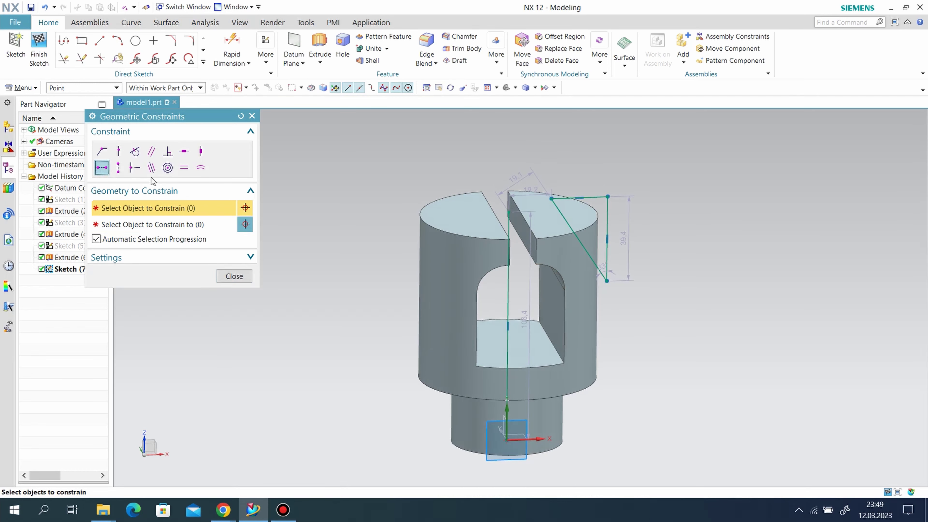
{"action": "left_click", "coordinate": [548, 196]}
{"action": "left_click", "coordinate": [550, 234]}
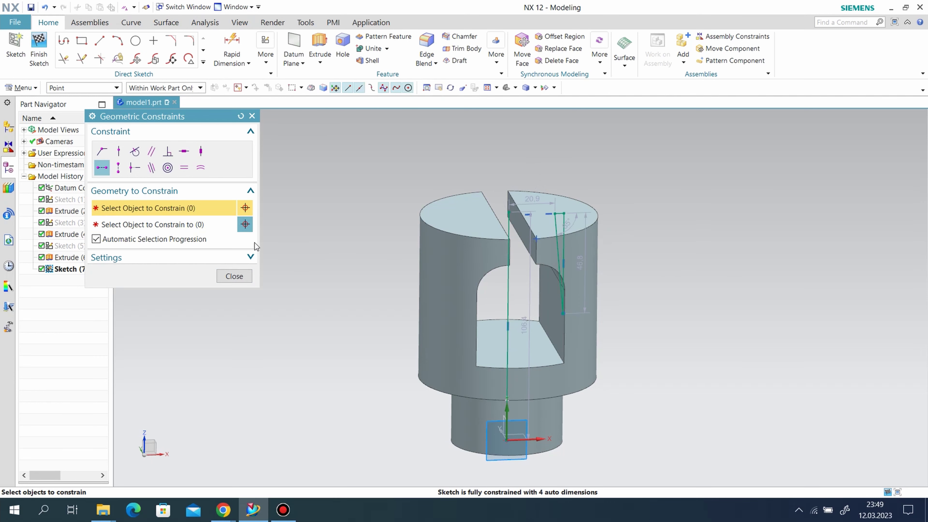
{"action": "middle_click", "coordinate": [357, 272]}
{"action": "mouse_move", "coordinate": [357, 272]}
{"action": "middle_mouse_down"}
{"action": "mouse_move", "coordinate": [672, 285]}
{"action": "mouse_move", "coordinate": [664, 275]}
{"action": "middle_mouse_up"}
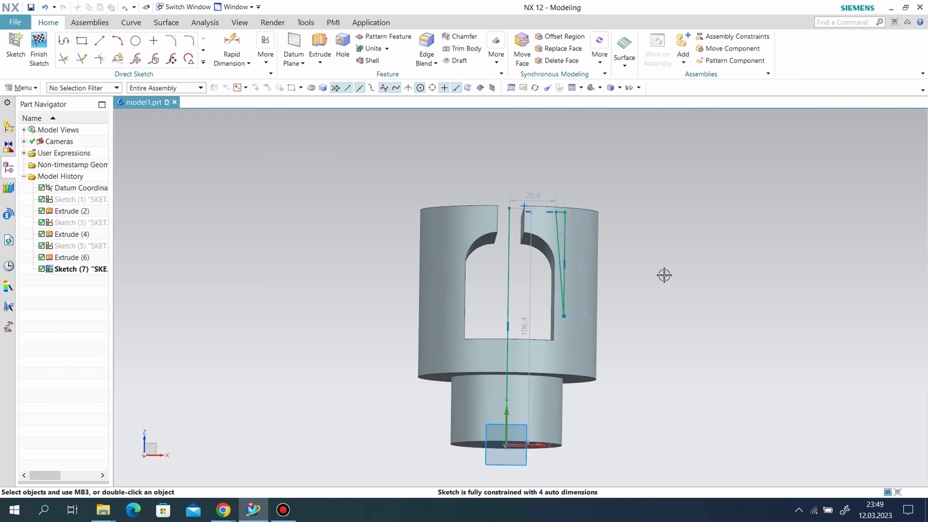
{"action": "key", "text": "F8"}
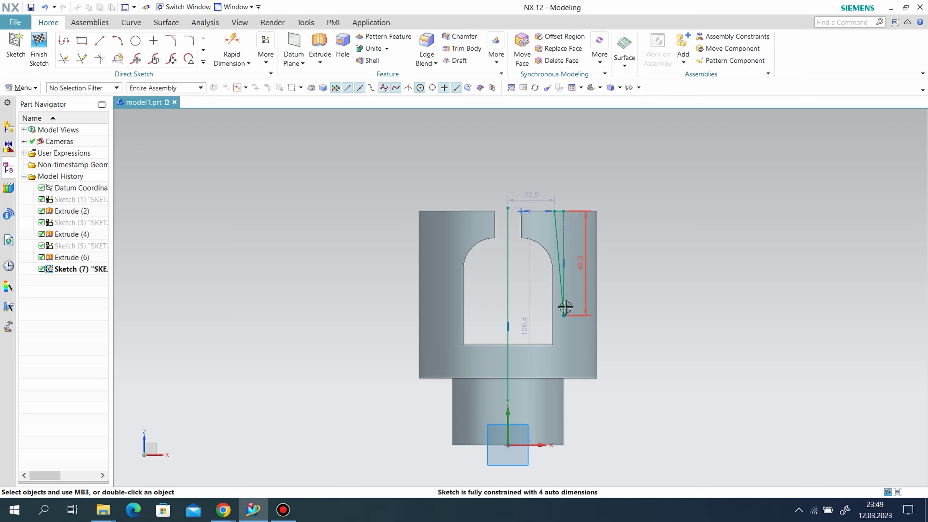
{"action": "mouse_move", "coordinate": [563, 315]}
{"action": "left_mouse_down"}
{"action": "mouse_move", "coordinate": [594, 285]}
{"action": "mouse_move", "coordinate": [613, 285]}
{"action": "left_mouse_up"}
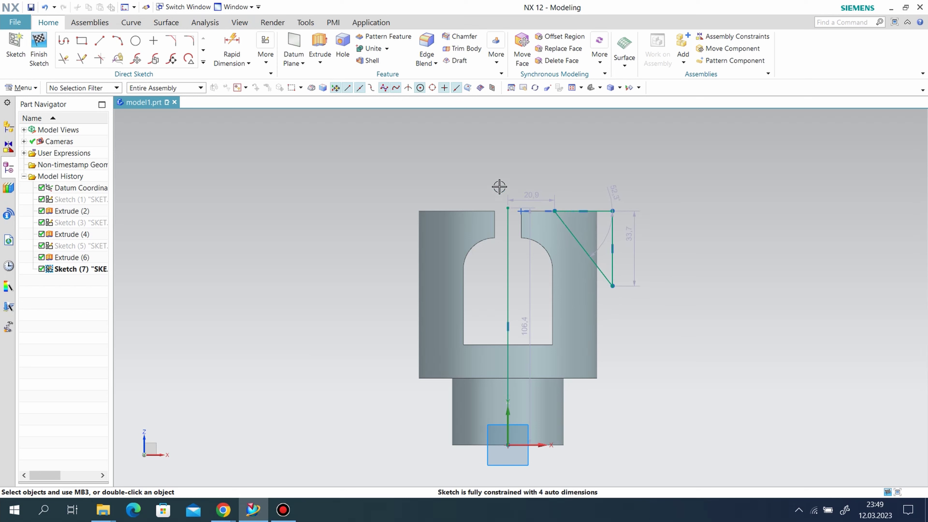
Step: Set the axis gap to 20 mm and the chamfer end's height to 40+30 = 70 mm
{"action": "type", "text": "20"}
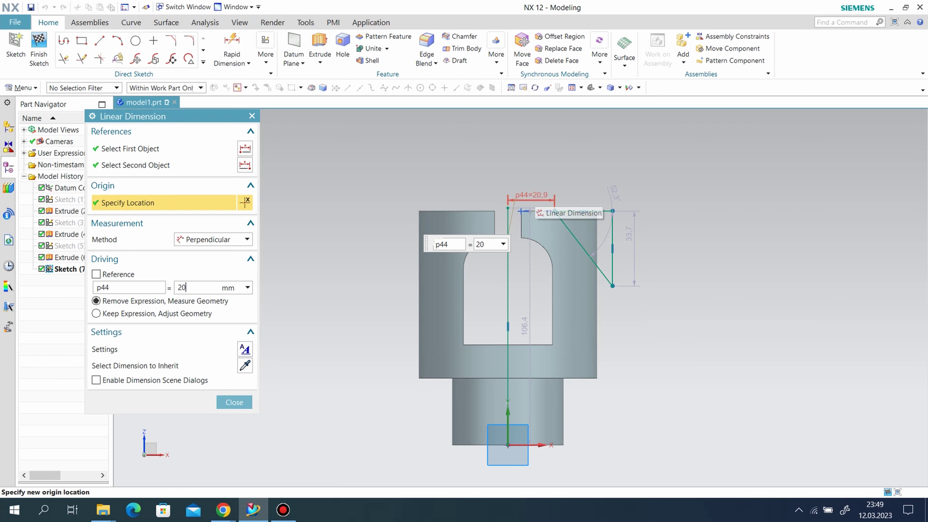
{"action": "key", "text": "Return"}
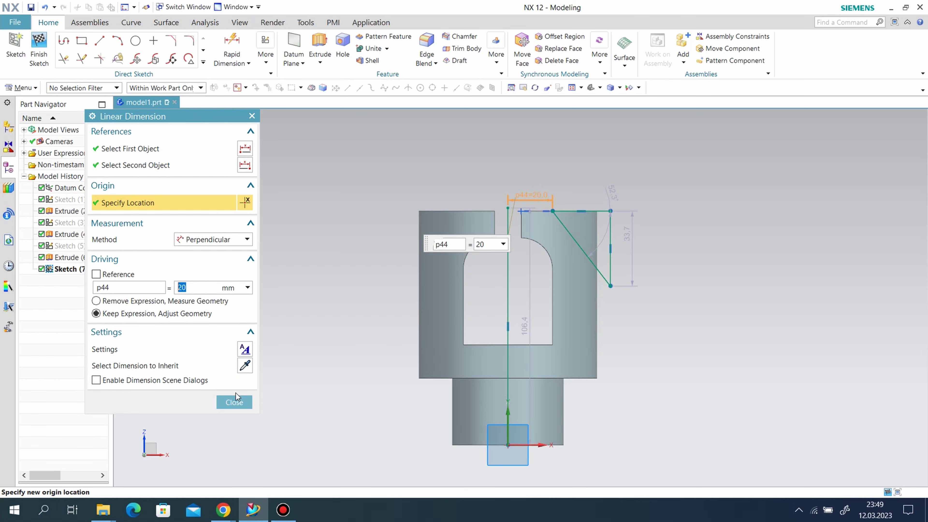
{"action": "left_click", "coordinate": [234, 401]}
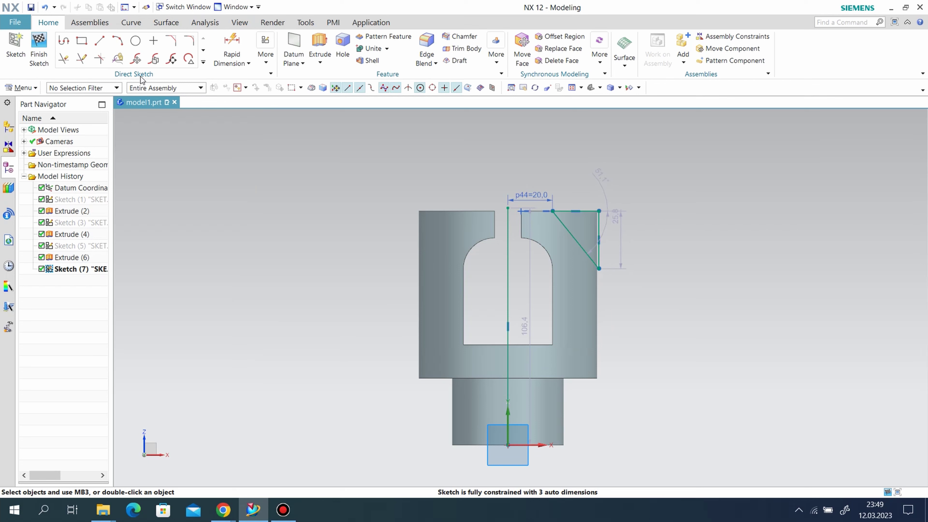
{"action": "left_click", "coordinate": [508, 445]}
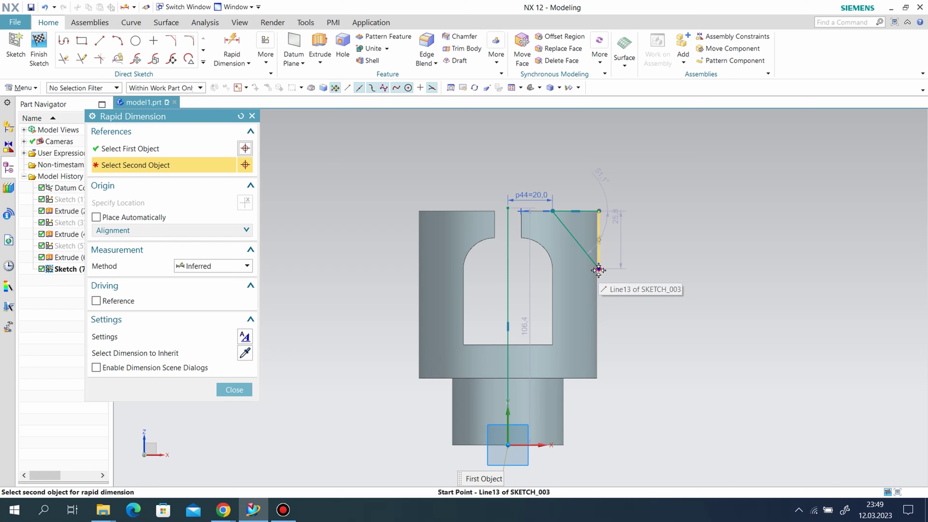
{"action": "left_click", "coordinate": [599, 268]}
{"action": "left_click", "coordinate": [648, 378]}
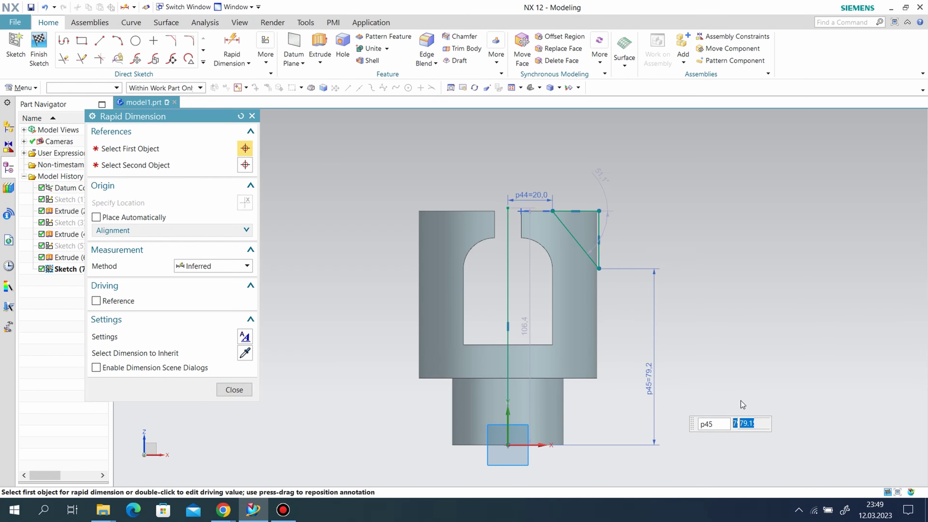
{"action": "type", "text": "40+30"}
{"action": "key", "text": "Return"}
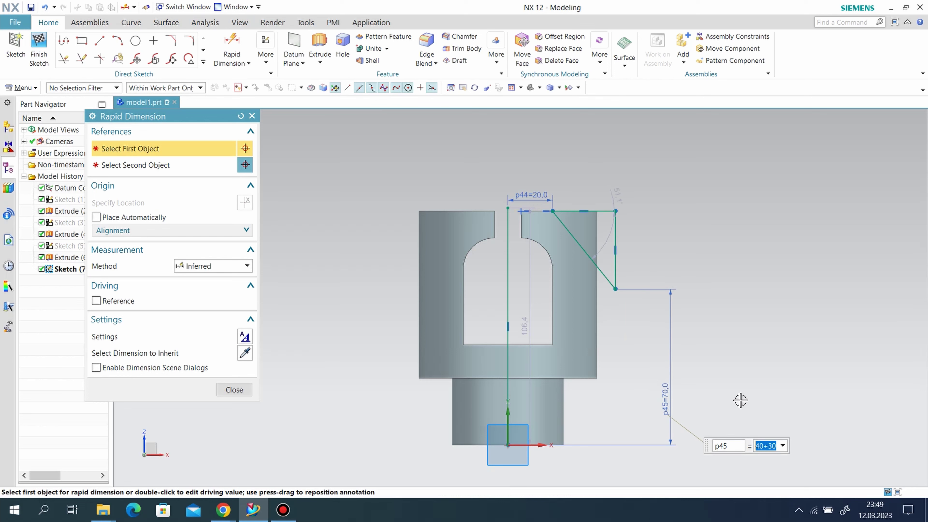
{"action": "left_click", "coordinate": [242, 389]}
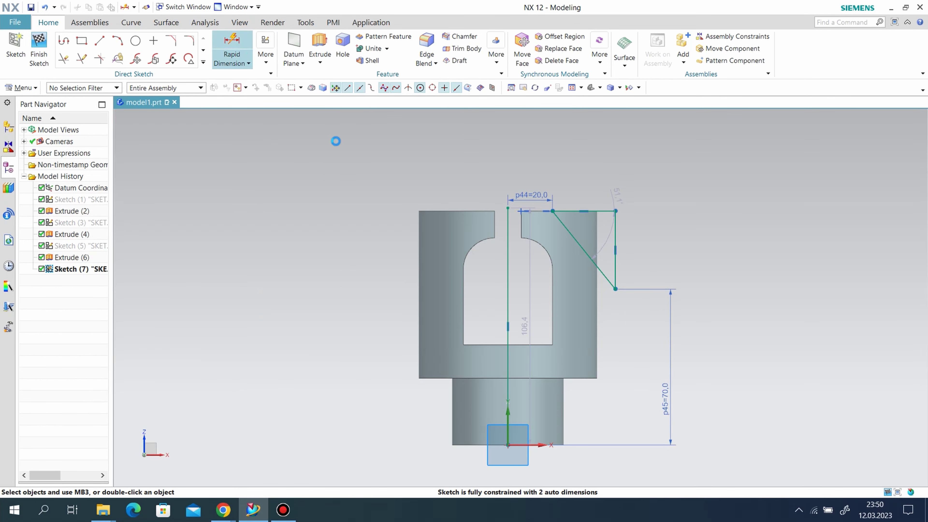
Step: Dimension the chamfer line 40 mm horizontally from the centreline
{"action": "left_click", "coordinate": [612, 287]}
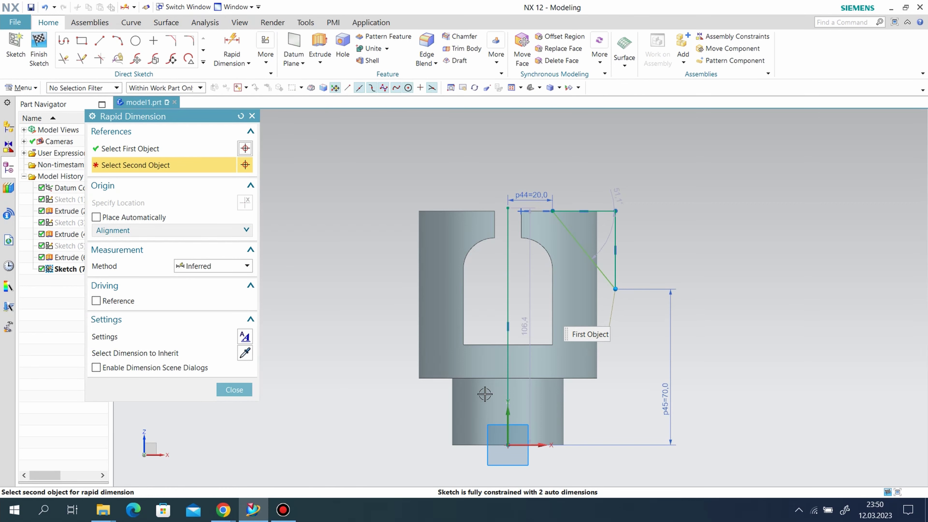
{"action": "left_click", "coordinate": [508, 373]}
{"action": "left_click", "coordinate": [582, 405]}
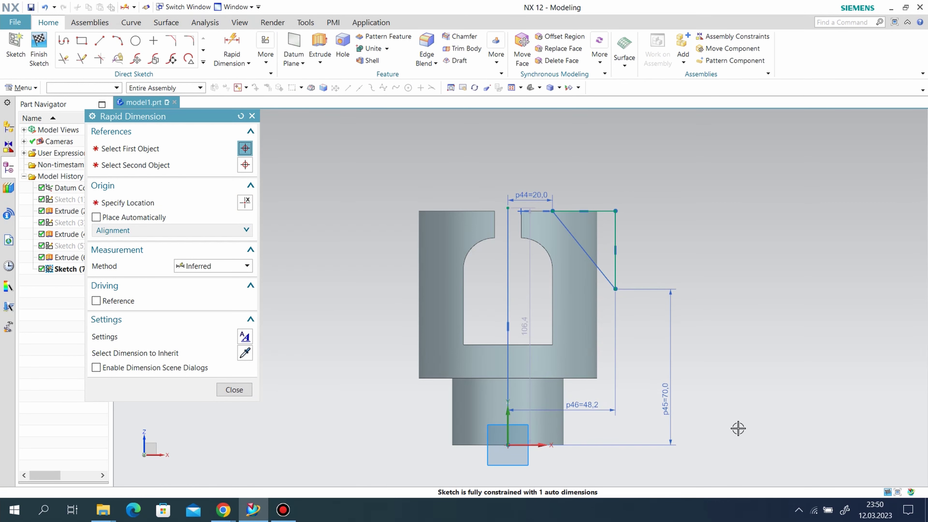
{"action": "type", "text": "40"}
{"action": "key", "text": "Return"}
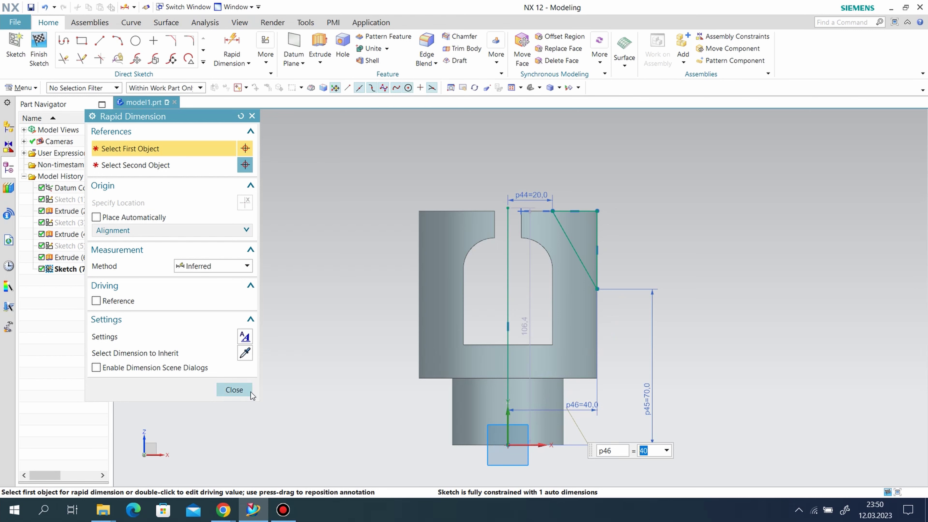
{"action": "left_click", "coordinate": [251, 392]}
Step: Mirror the chamfer triangle across the vertical centreline onto the left prong and finish the sketch
{"action": "left_click", "coordinate": [203, 62]}
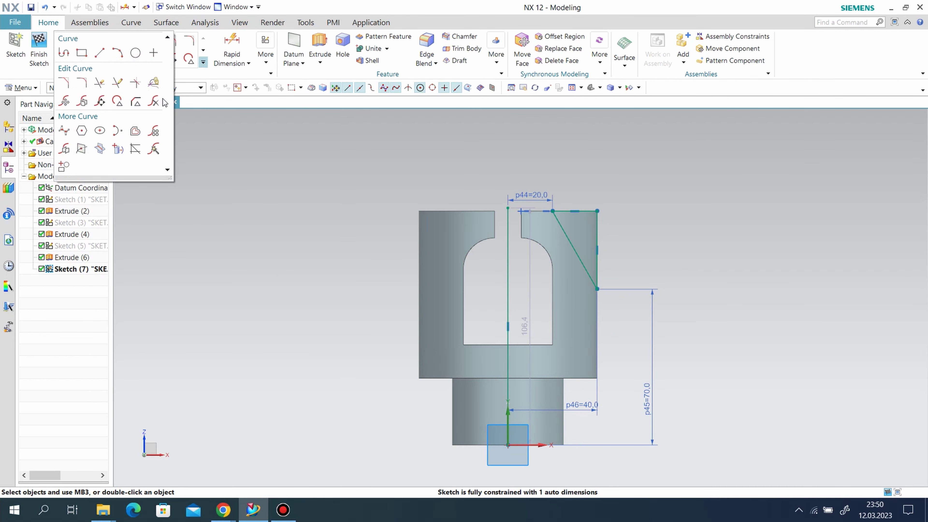
{"action": "left_click", "coordinate": [64, 149]}
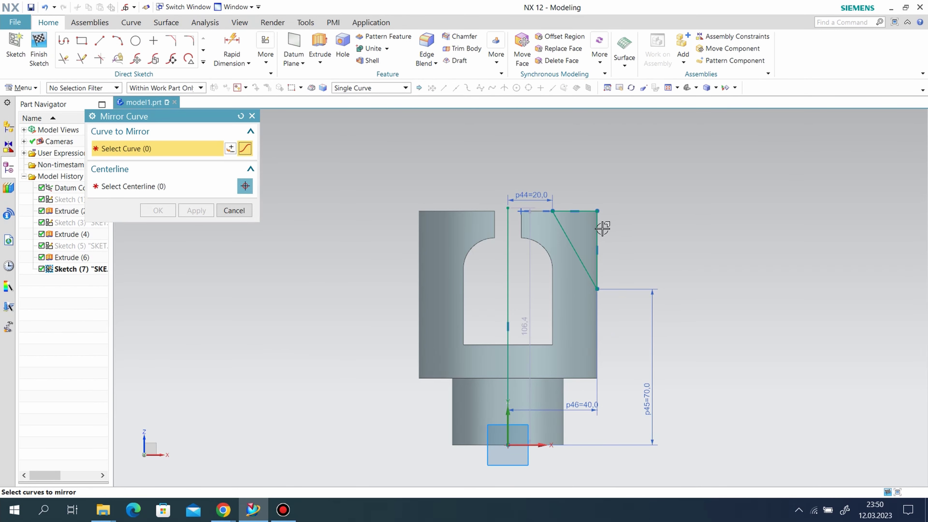
{"action": "left_click", "coordinate": [171, 191]}
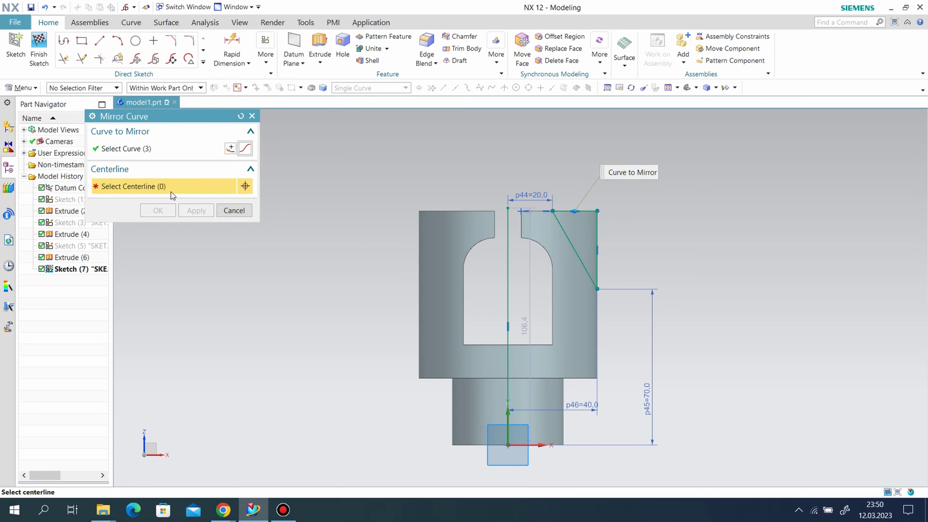
{"action": "left_click", "coordinate": [507, 254]}
{"action": "left_click", "coordinate": [199, 215]}
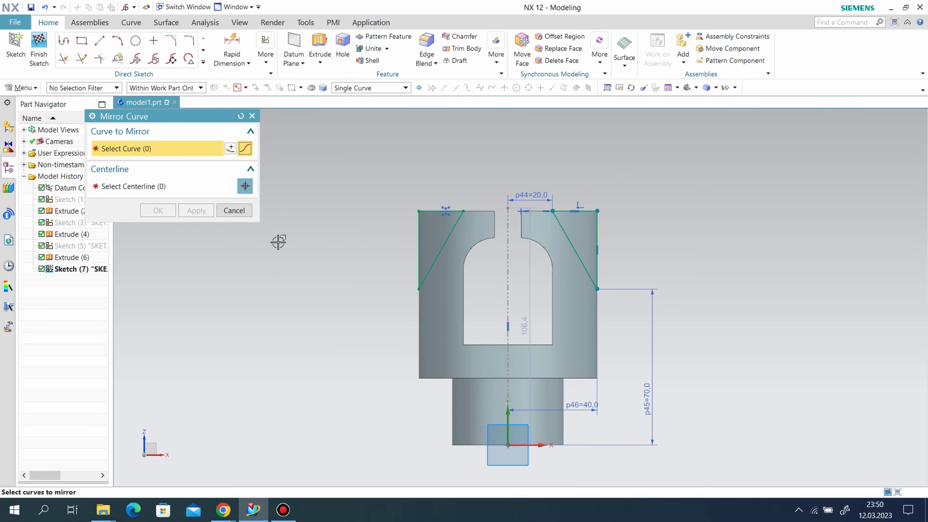
{"action": "left_click", "coordinate": [39, 57]}
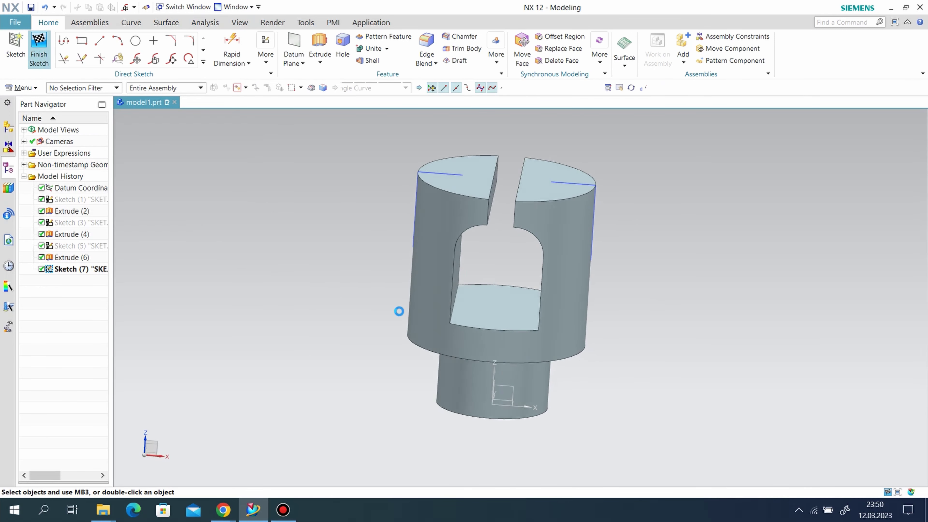
{"action": "left_click", "coordinate": [139, 49]}
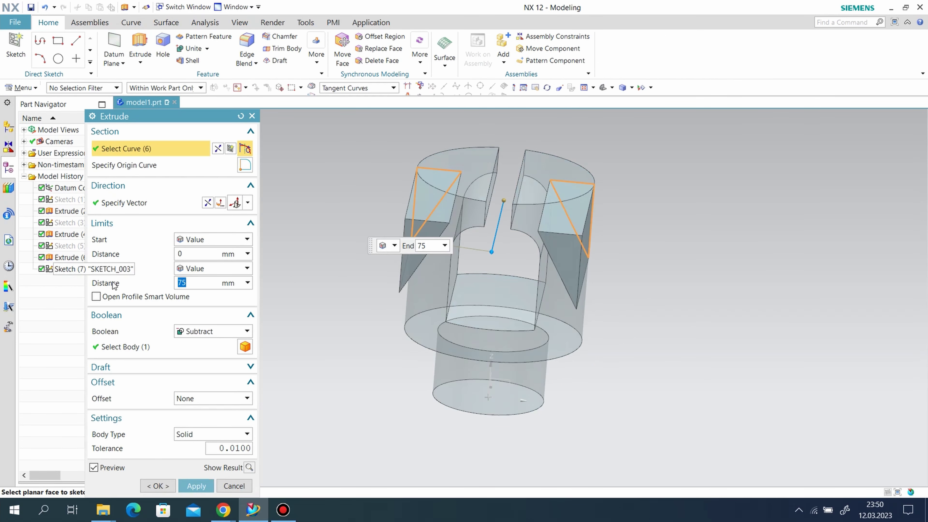
Step: Cut both chamfers with a symmetric 75 mm subtract extrude, then hide Sketch (7)
{"action": "left_click", "coordinate": [217, 240]}
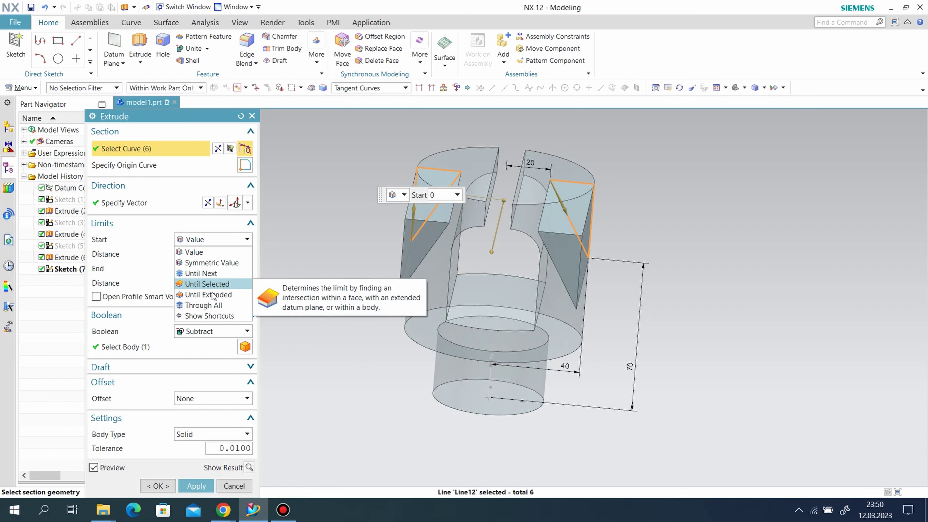
{"action": "left_click", "coordinate": [213, 263]}
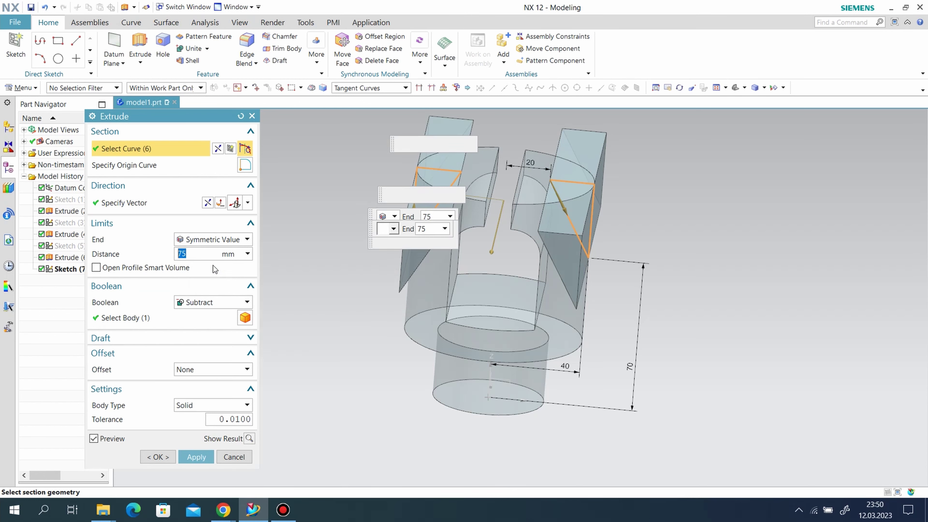
{"action": "left_click", "coordinate": [205, 457]}
{"action": "left_click", "coordinate": [234, 457]}
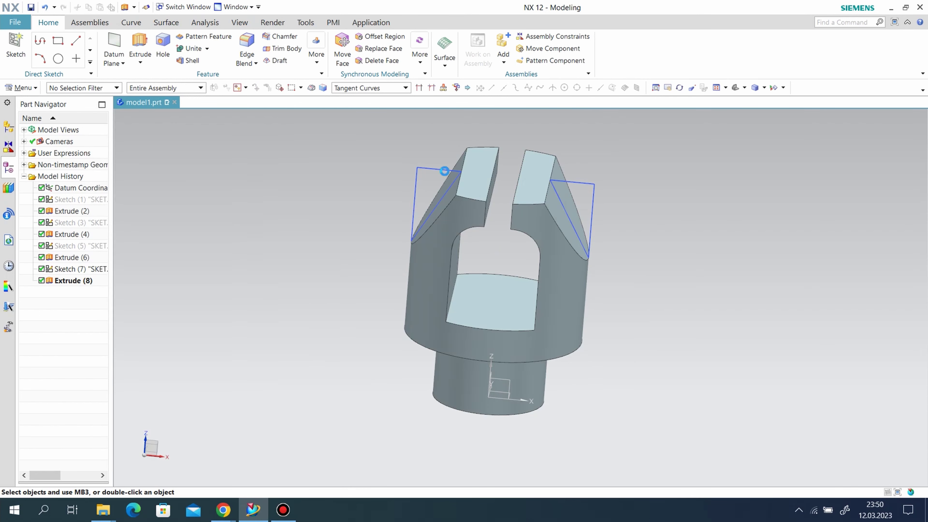
{"action": "right_click", "coordinate": [595, 193]}
{"action": "left_click", "coordinate": [616, 218]}
{"action": "middle_click_drag", "start_coordinate": [654, 269], "coordinate": [666, 270]}
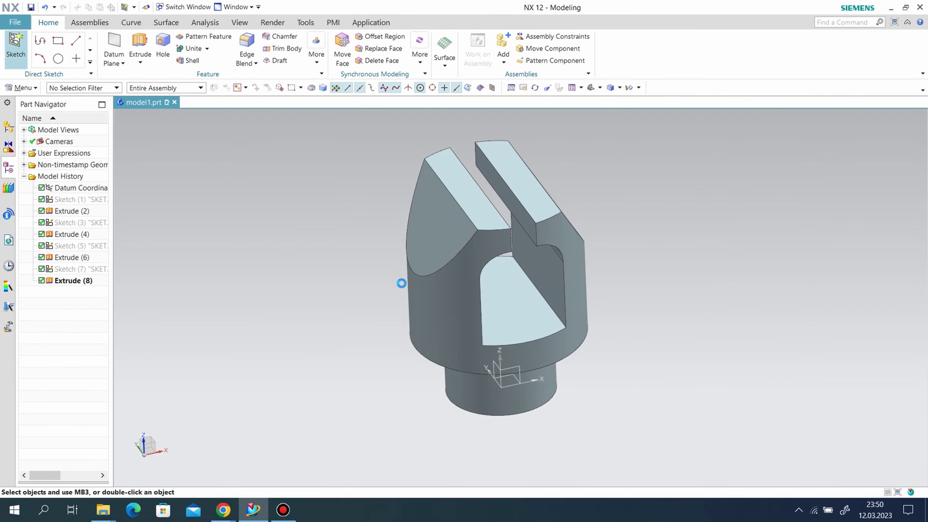
Step: Start a sketch on the front datum plane and draw a rectangle over the prongs
{"action": "left_click", "coordinate": [512, 382]}
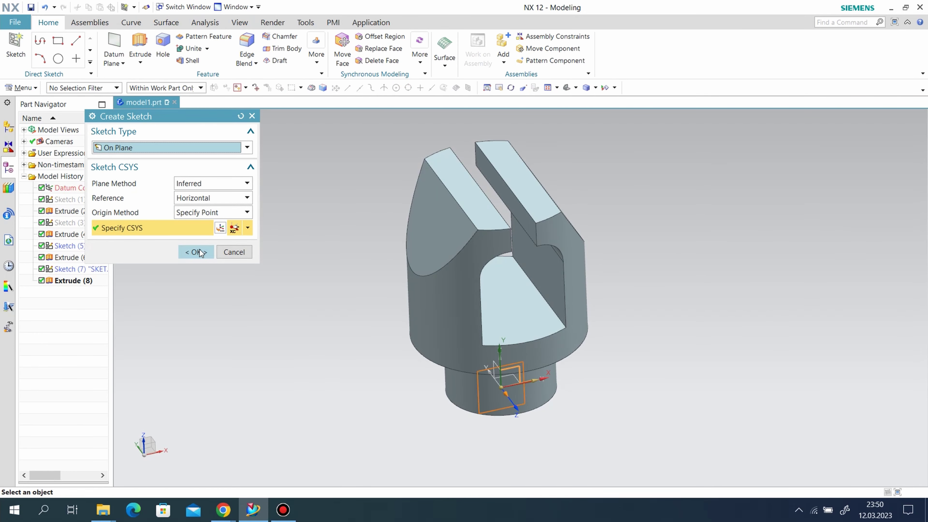
{"action": "left_click", "coordinate": [197, 252]}
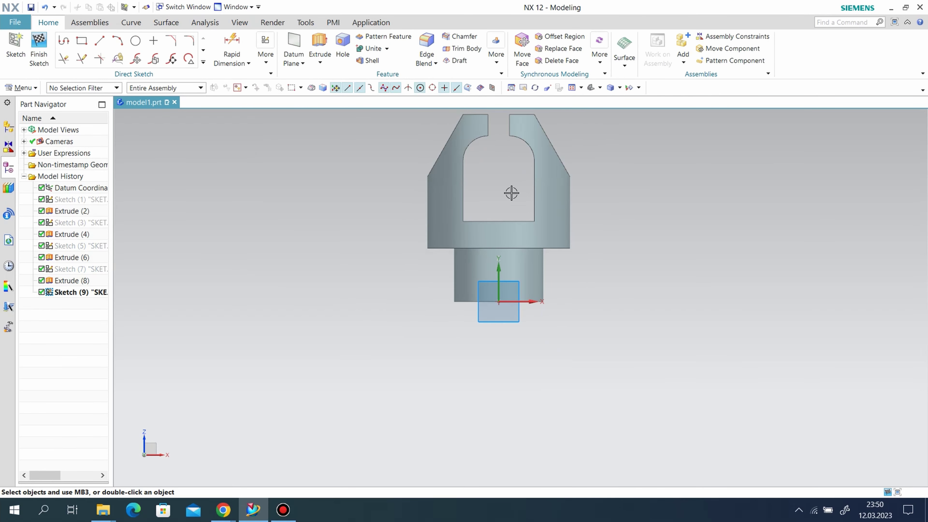
{"action": "left_click", "coordinate": [82, 41]}
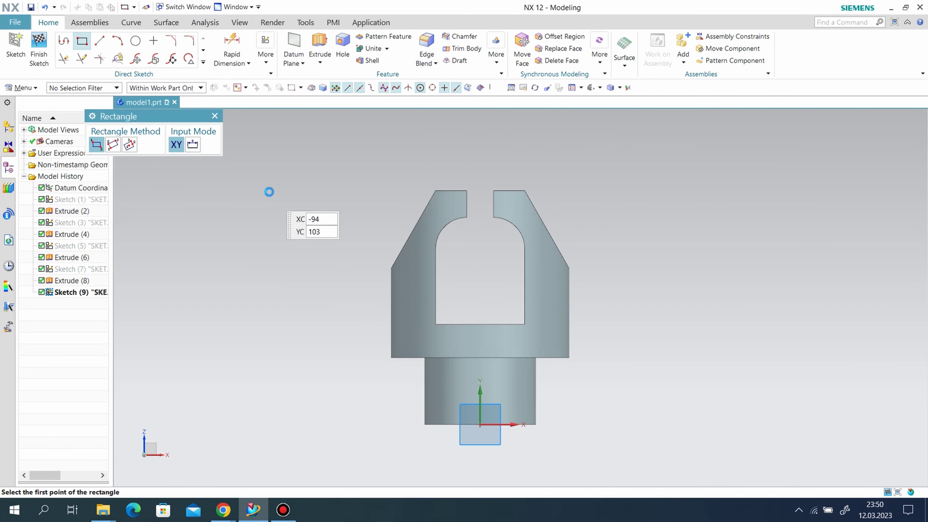
{"action": "left_click", "coordinate": [314, 148]}
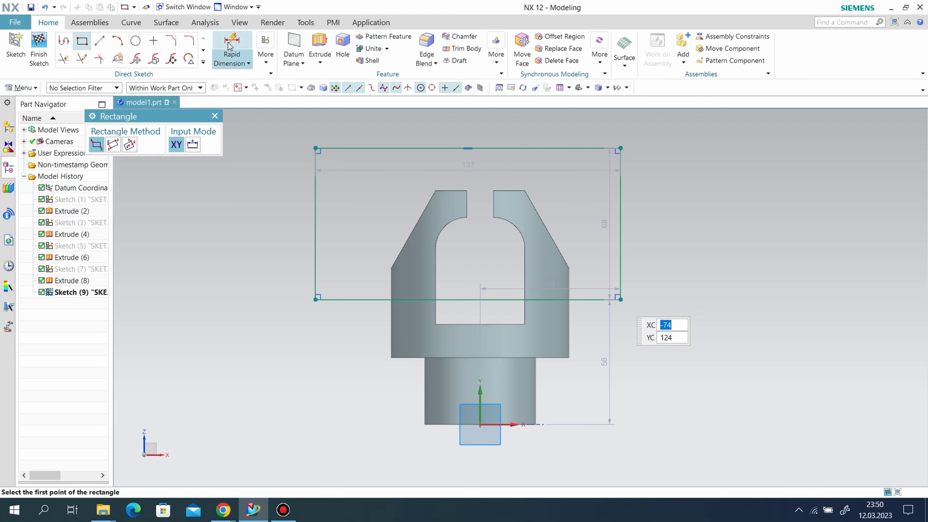
Step: Dimension the rectangle's bottom edge 10 mm from the window corner and finish the sketch
{"action": "left_click", "coordinate": [232, 48]}
{"action": "left_click", "coordinate": [450, 300]}
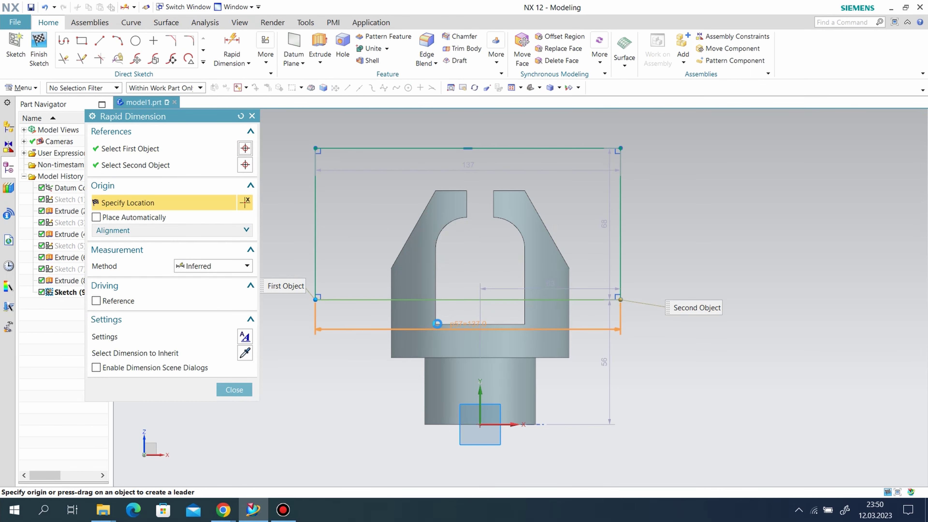
{"action": "left_click", "coordinate": [434, 324]}
{"action": "left_click", "coordinate": [436, 325]}
{"action": "left_click", "coordinate": [344, 317]}
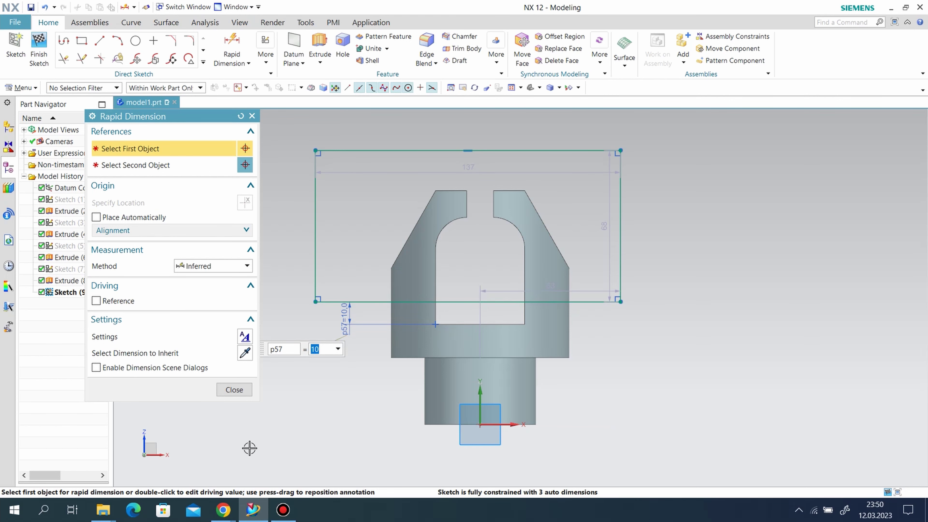
{"action": "left_click", "coordinate": [234, 389]}
{"action": "left_click", "coordinate": [38, 49]}
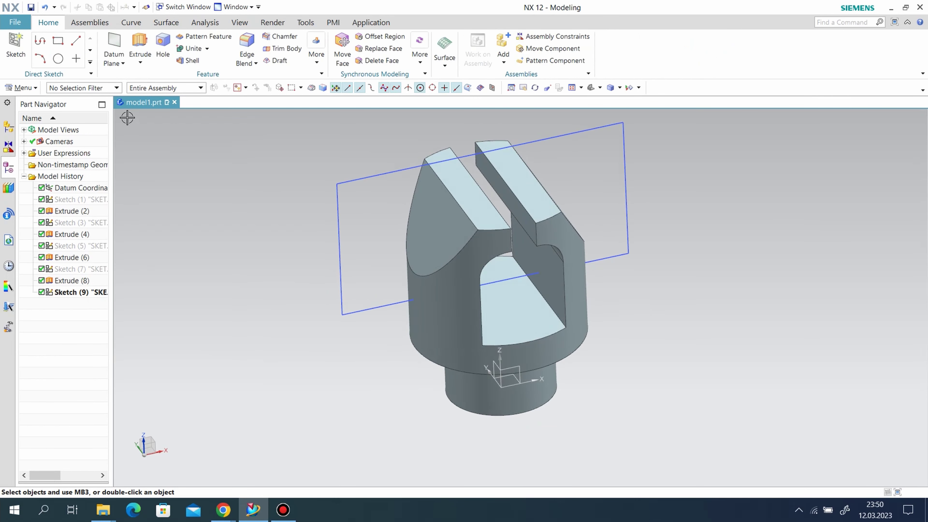
Step: Subtract-extrude the rectangle from 20 to 75 mm to cut the side pocket
{"action": "left_click", "coordinate": [144, 45]}
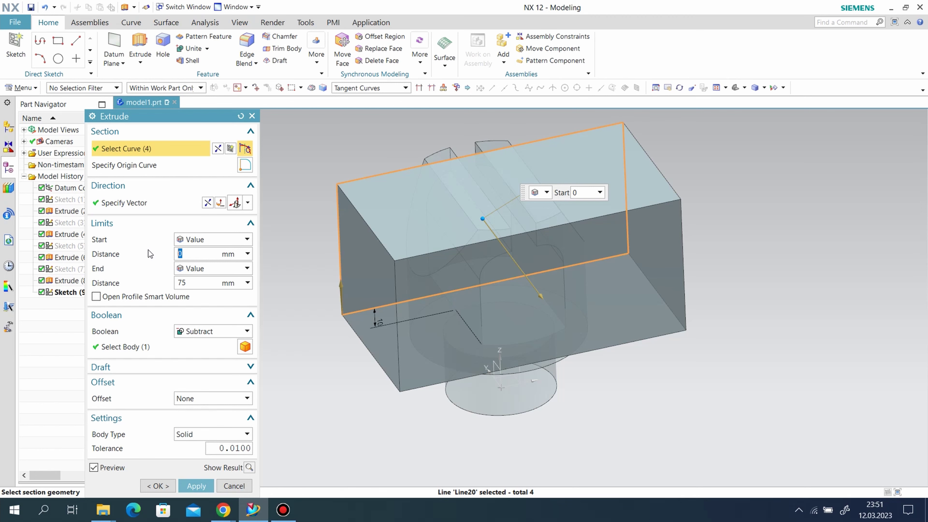
{"action": "type", "text": "20"}
{"action": "key", "text": "Return"}
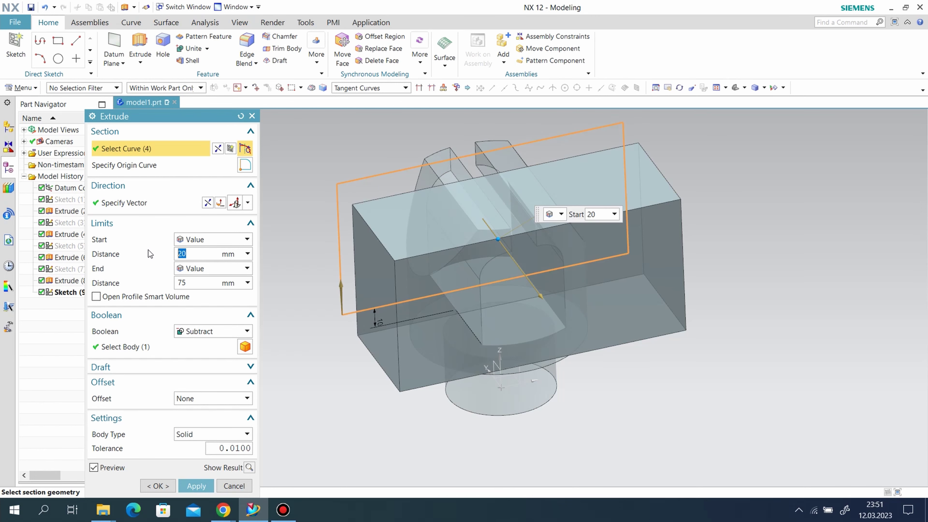
{"action": "left_click", "coordinate": [196, 486]}
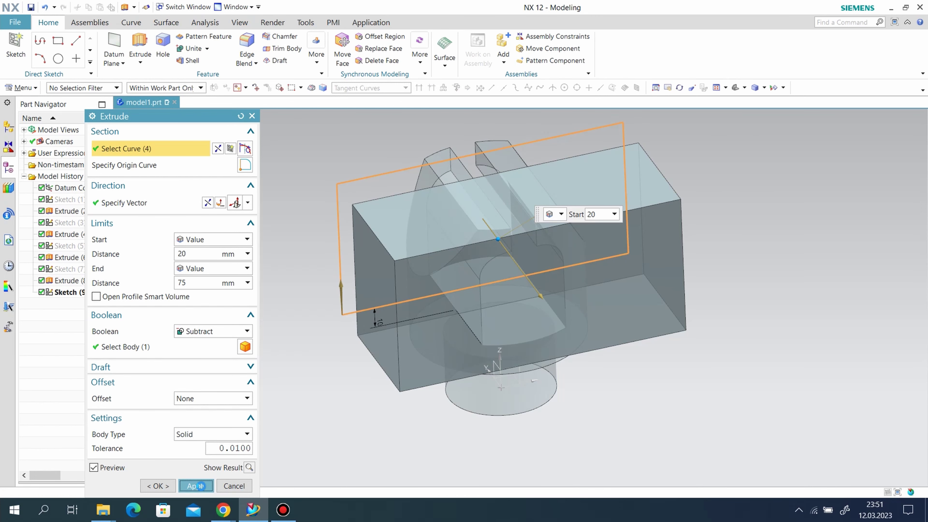
{"action": "mouse_move", "coordinate": [678, 314]}
{"action": "middle_mouse_down"}
{"action": "mouse_move", "coordinate": [705, 291]}
{"action": "mouse_move", "coordinate": [689, 303]}
{"action": "mouse_move", "coordinate": [667, 297]}
{"action": "middle_mouse_up"}
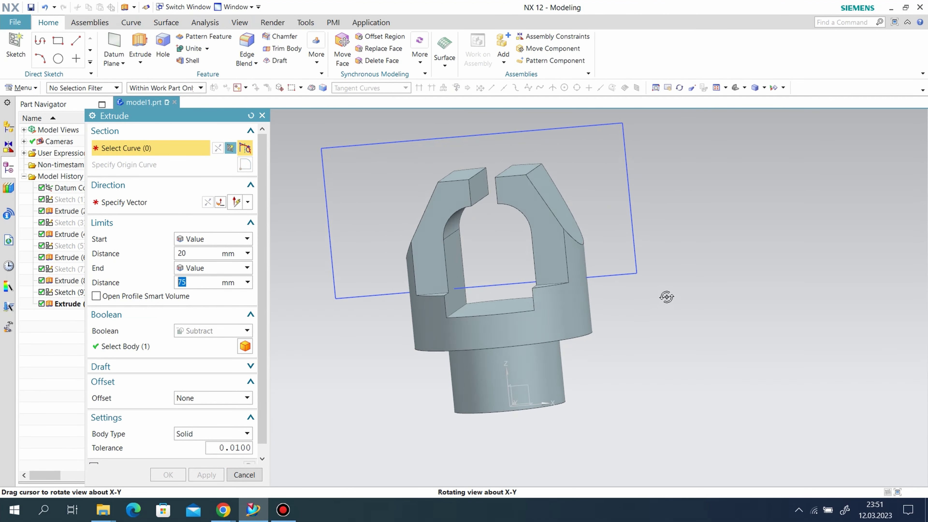
Step: Close the extrude dialog and hide the sketch plane
{"action": "left_click", "coordinate": [262, 116]}
{"action": "right_click", "coordinate": [627, 197]}
{"action": "left_click", "coordinate": [665, 218]}
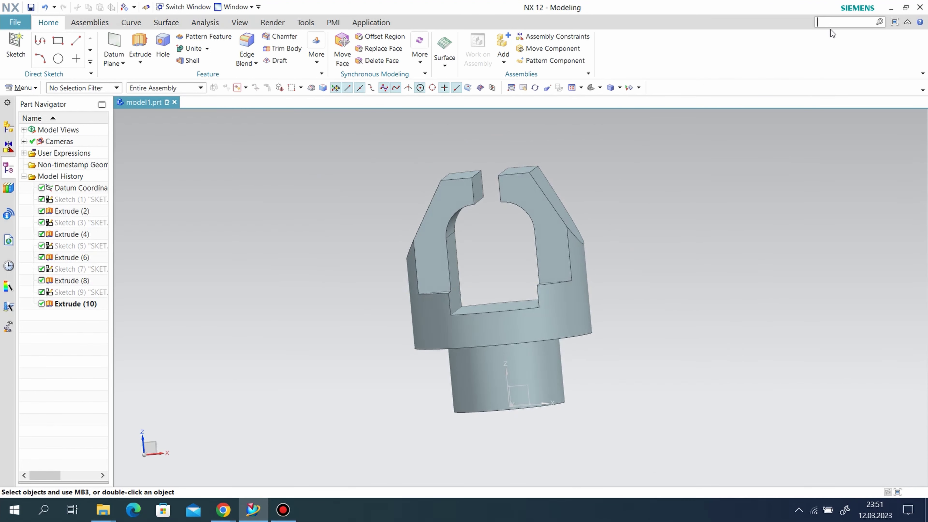
{"action": "type", "text": "mirror"}
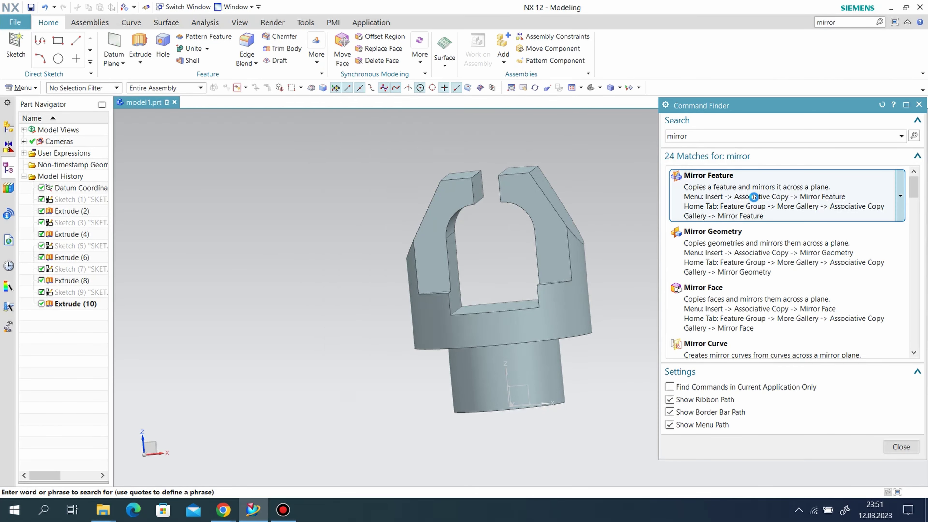
Step: Mirror the Extrude (10) side pocket across the XZ datum plane to thin both prongs symmetrically
{"action": "left_click", "coordinate": [71, 304]}
{"action": "left_click", "coordinate": [148, 218]}
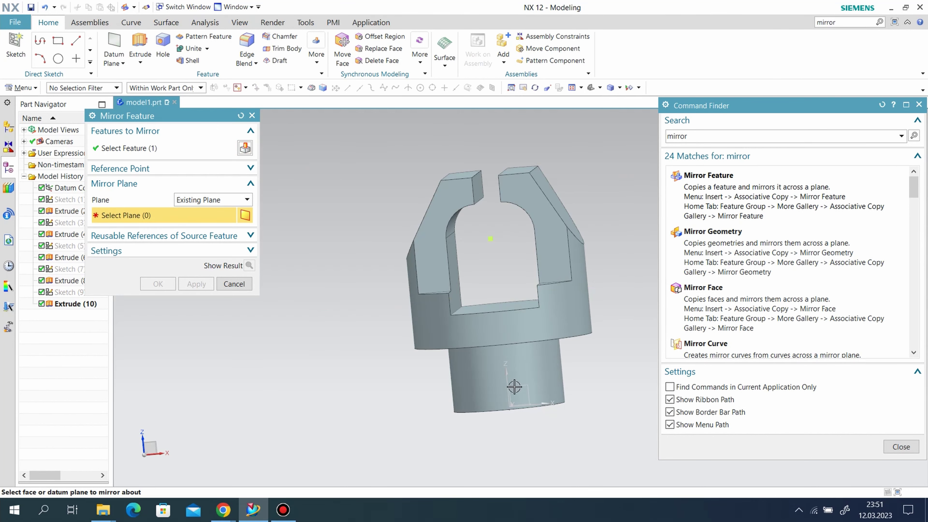
{"action": "left_click", "coordinate": [514, 387]}
{"action": "left_click", "coordinate": [195, 284]}
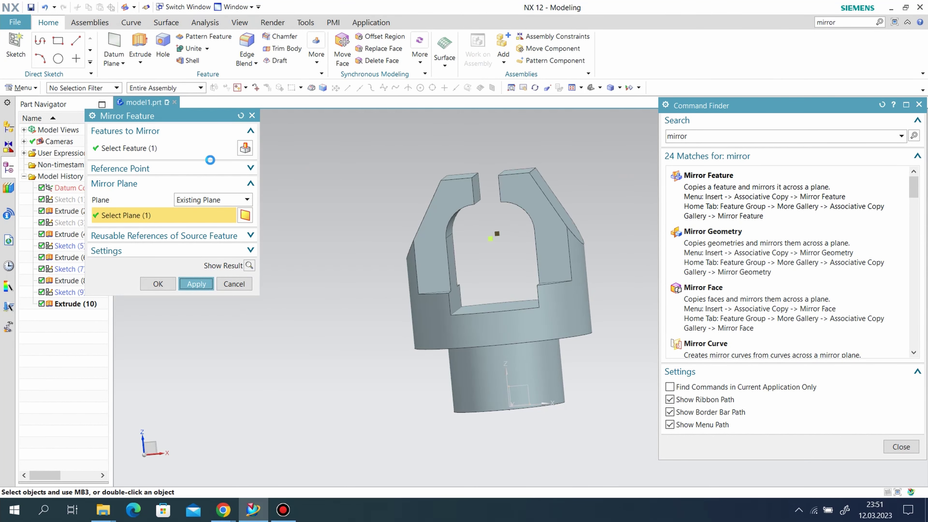
{"action": "left_click", "coordinate": [252, 116]}
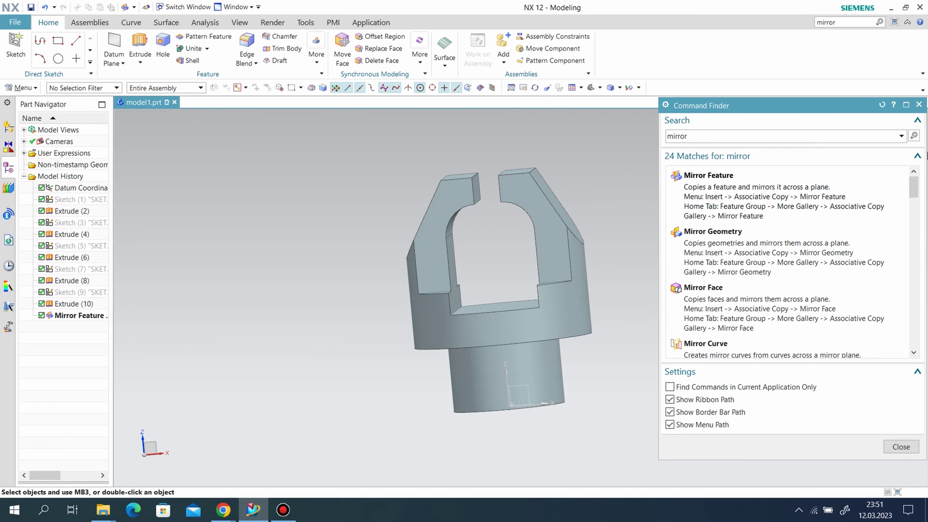
{"action": "left_click", "coordinate": [920, 104]}
{"action": "mouse_move", "coordinate": [663, 234]}
{"action": "middle_mouse_down"}
{"action": "mouse_move", "coordinate": [613, 300]}
{"action": "mouse_move", "coordinate": [700, 293]}
{"action": "mouse_move", "coordinate": [602, 286]}
{"action": "mouse_move", "coordinate": [609, 325]}
{"action": "mouse_move", "coordinate": [600, 274]}
{"action": "mouse_move", "coordinate": [474, 296]}
{"action": "middle_mouse_up"}
Step: Sketch a 30 mm diameter circle centred at the origin on the bottom face
{"action": "left_click", "coordinate": [15, 46]}
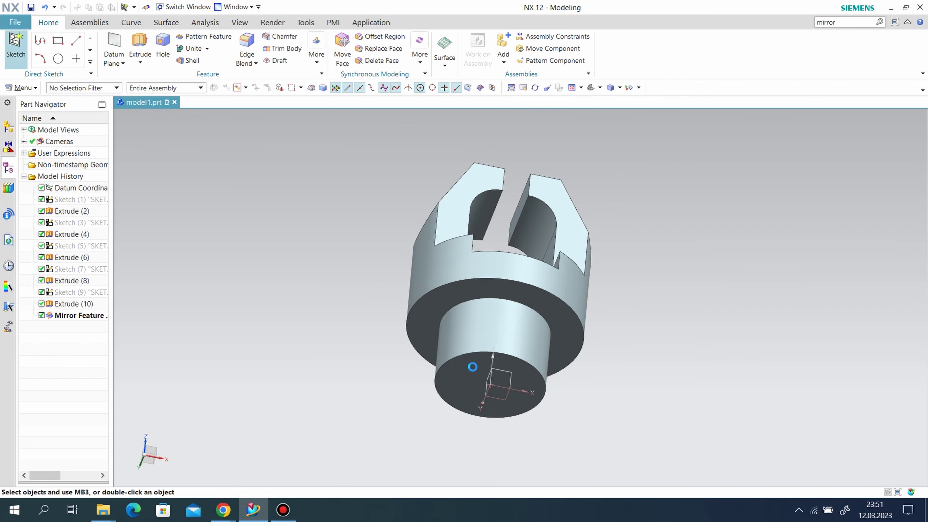
{"action": "left_click", "coordinate": [473, 367]}
{"action": "left_click", "coordinate": [187, 252]}
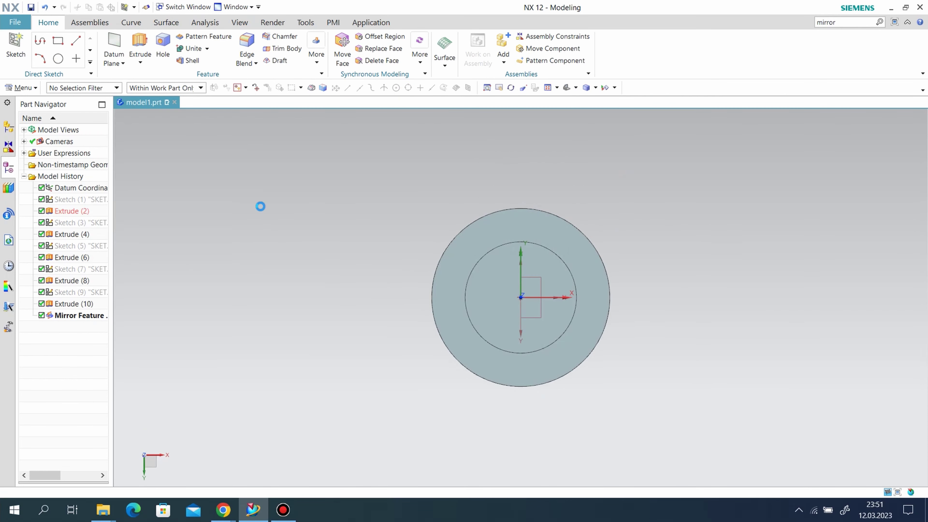
{"action": "left_click", "coordinate": [134, 40]}
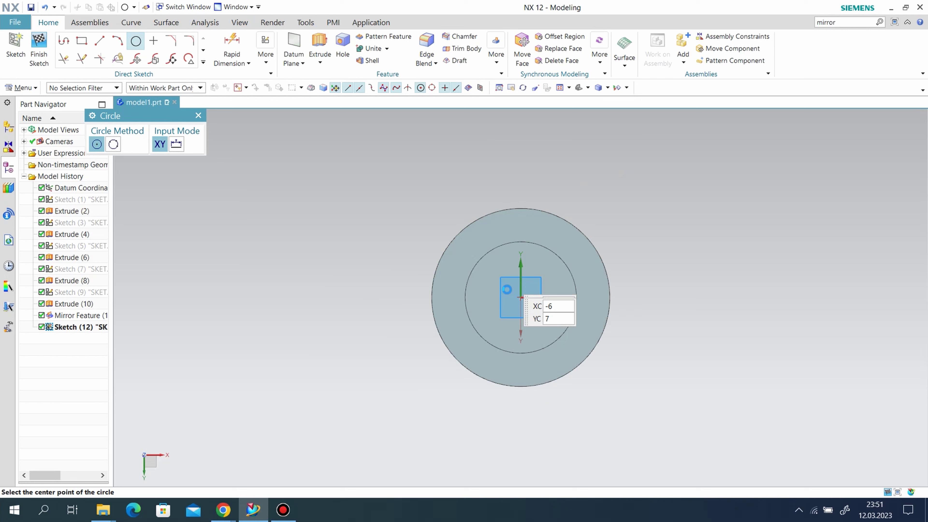
{"action": "left_click", "coordinate": [520, 297]}
{"action": "left_click", "coordinate": [543, 275]}
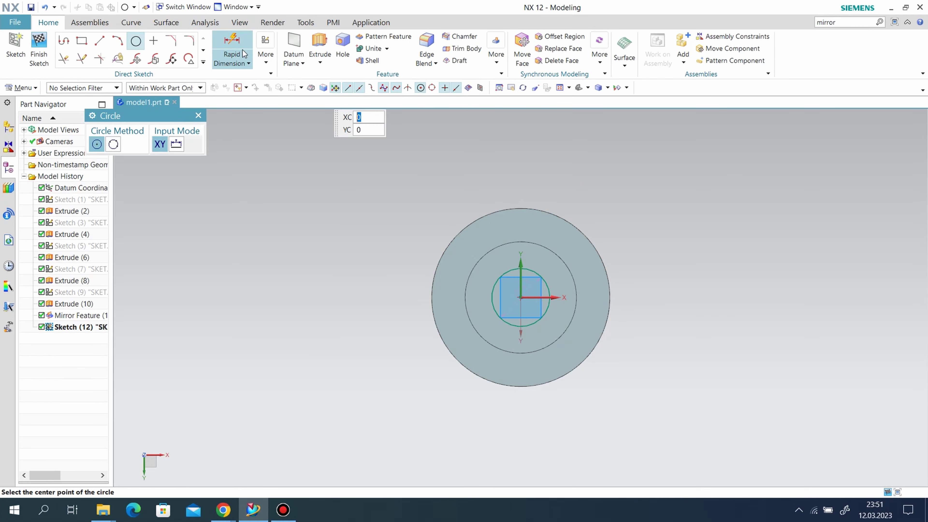
{"action": "left_click", "coordinate": [237, 44]}
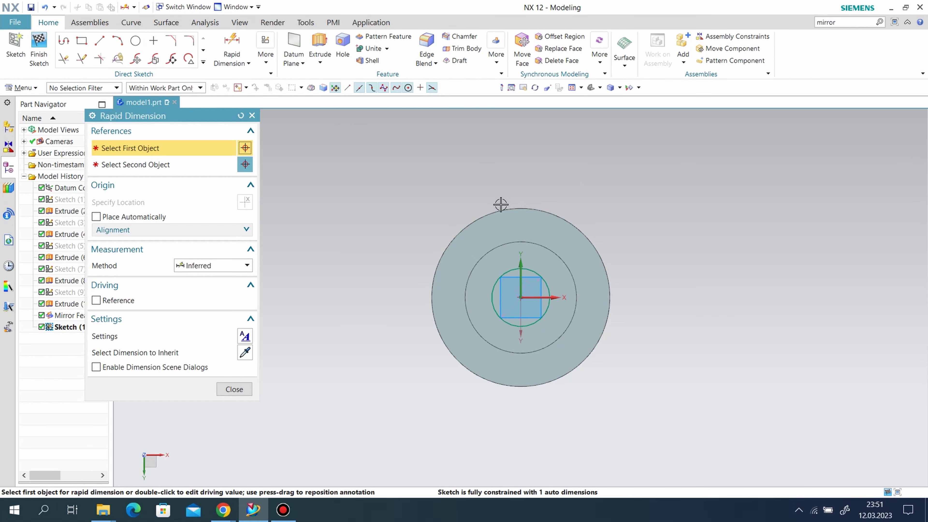
{"action": "left_click", "coordinate": [536, 271]}
{"action": "left_click", "coordinate": [666, 242]}
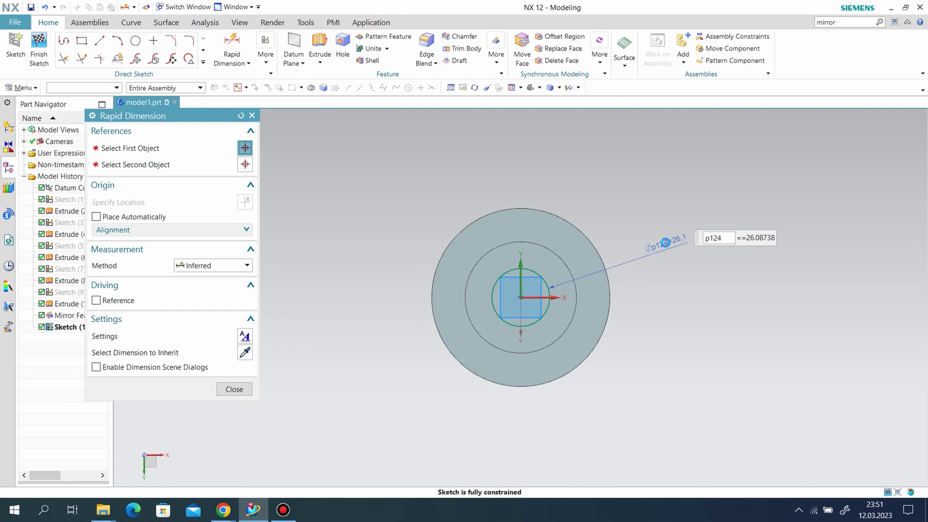
{"action": "type", "text": "30"}
{"action": "key", "text": "Return"}
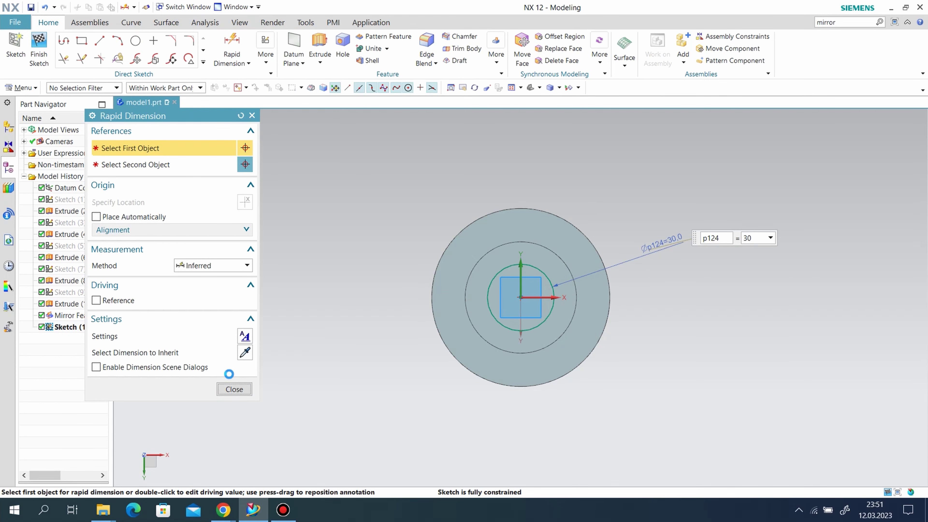
{"action": "key", "text": "ctrl+q"}
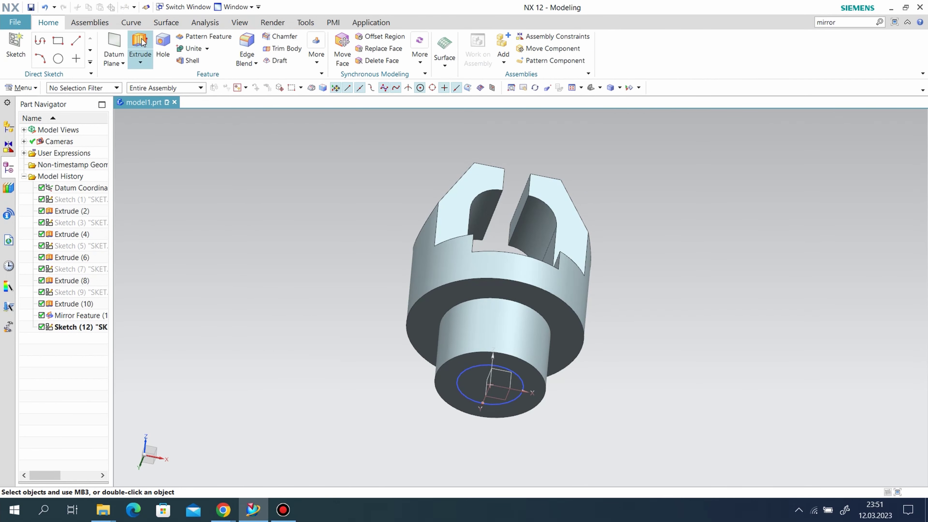
Step: Extrude the circle as a Subtract cut from 0 to 75 mm through the part
{"action": "left_click", "coordinate": [141, 42]}
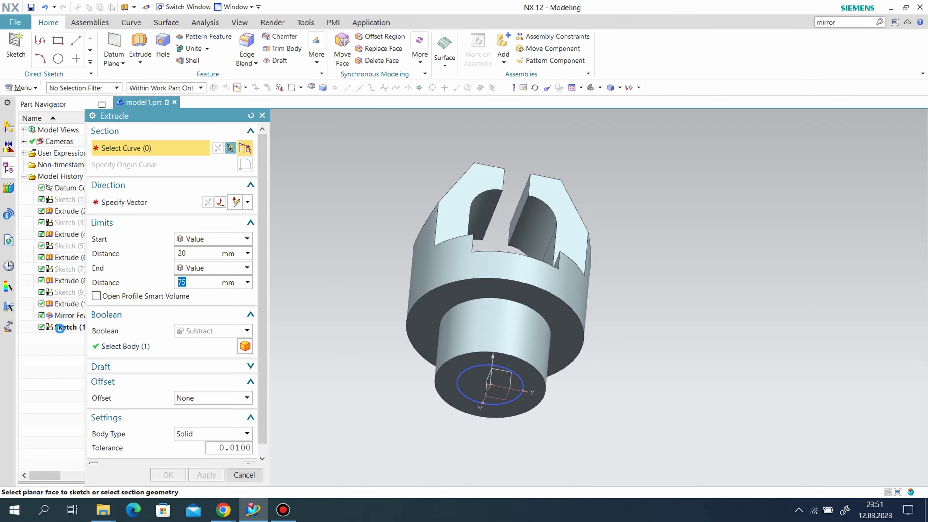
{"action": "left_click", "coordinate": [199, 256]}
{"action": "type", "text": "0"}
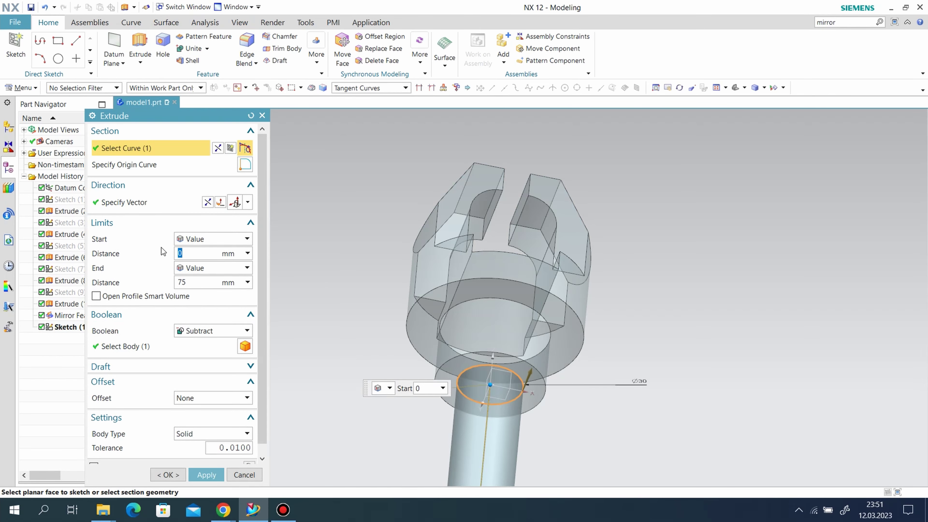
{"action": "middle_click_drag", "start_coordinate": [764, 305], "coordinate": [750, 346]}
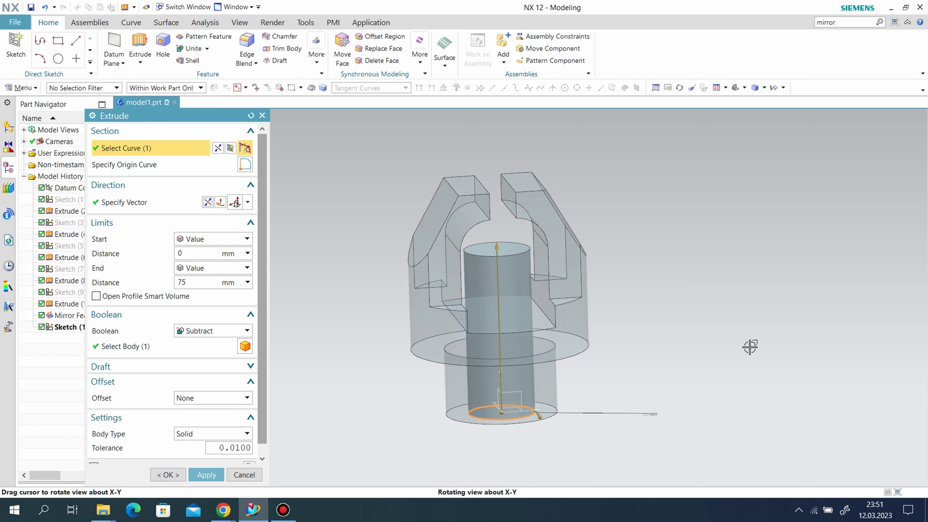
{"action": "left_click", "coordinate": [207, 475]}
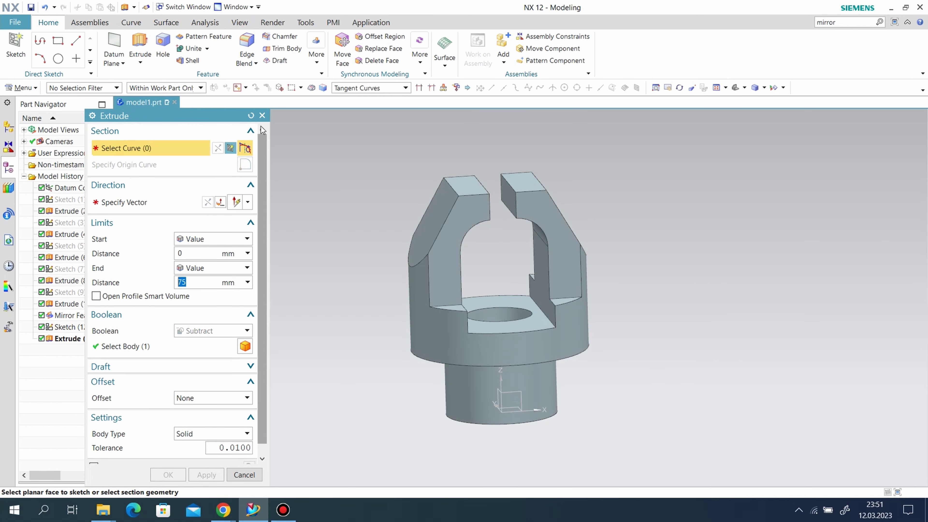
{"action": "left_click", "coordinate": [263, 116]}
Step: Hide the datum CSYS and colour the solid body Green (ID 36) through Object Display
{"action": "right_click", "coordinate": [517, 398]}
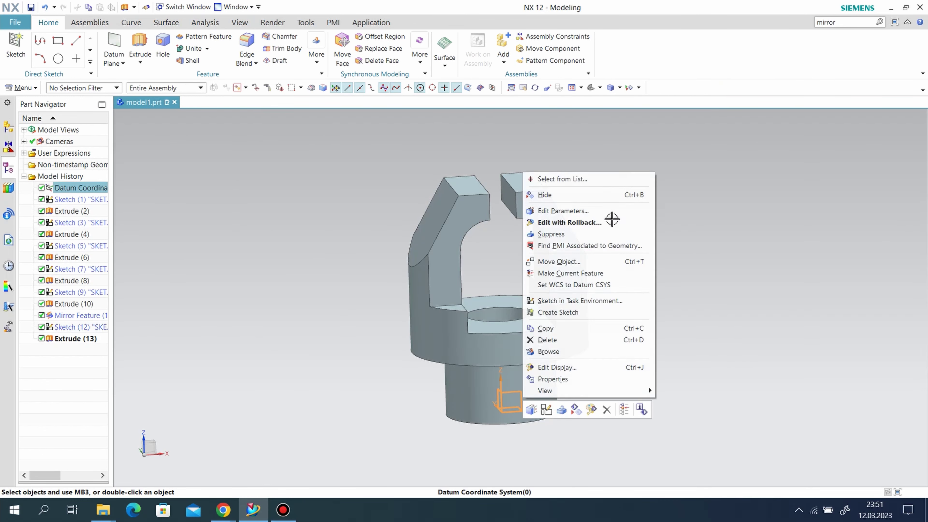
{"action": "left_click", "coordinate": [569, 198]}
{"action": "left_click", "coordinate": [21, 88]}
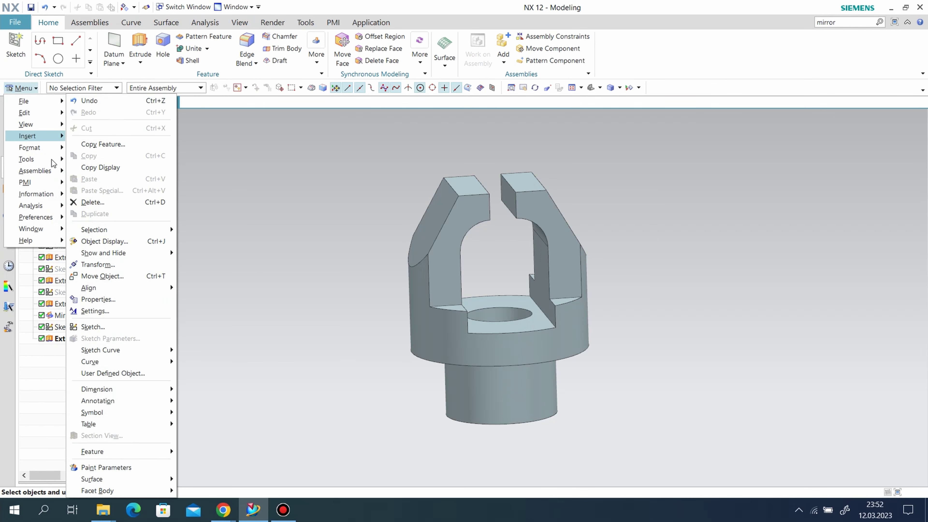
{"action": "left_click", "coordinate": [98, 242]}
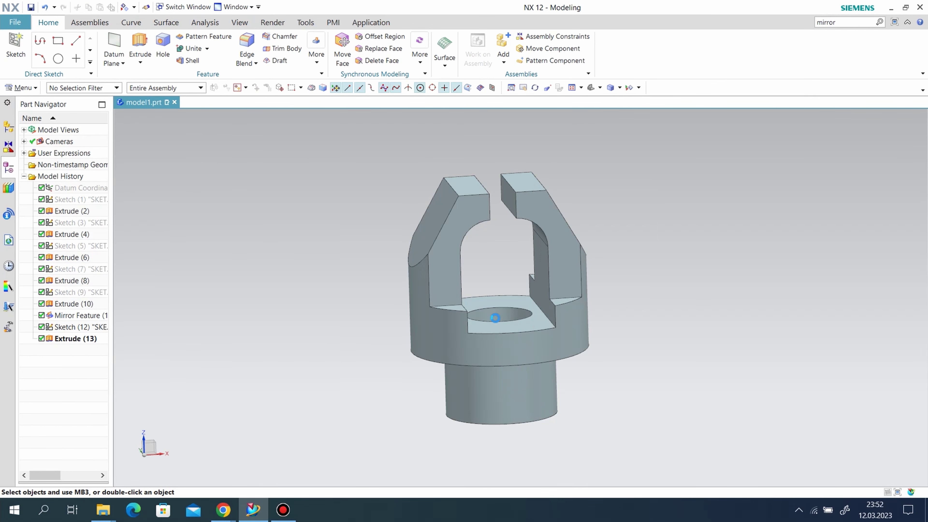
{"action": "left_click", "coordinate": [535, 375]}
{"action": "left_click", "coordinate": [191, 319]}
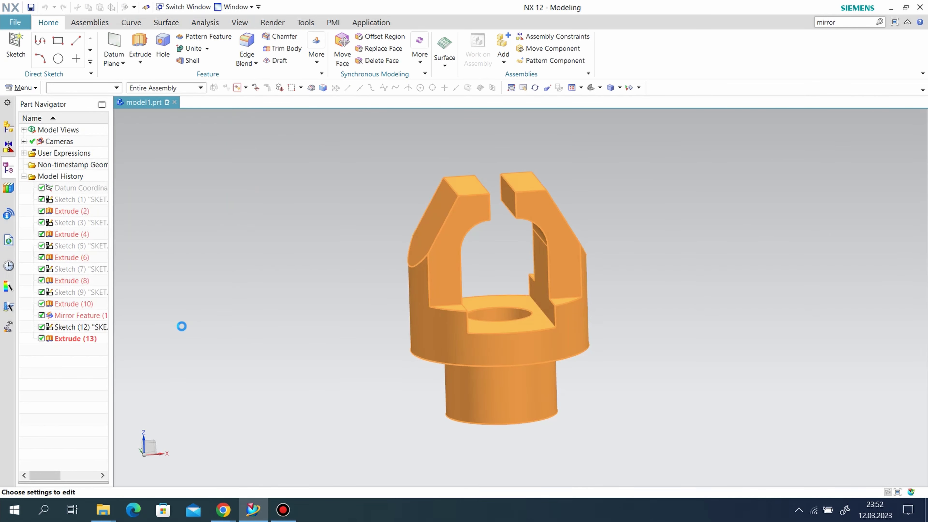
{"action": "left_click", "coordinate": [220, 179]}
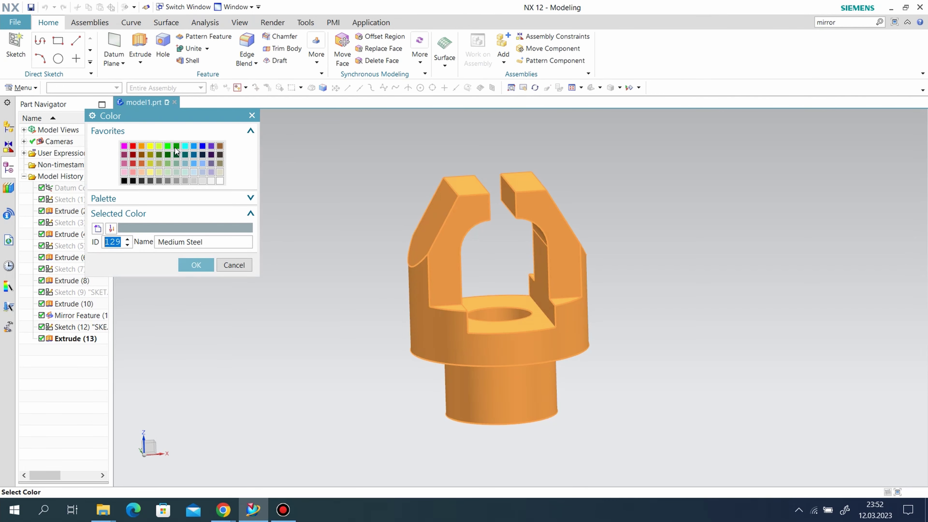
{"action": "left_click", "coordinate": [176, 147]}
{"action": "left_click", "coordinate": [169, 147]}
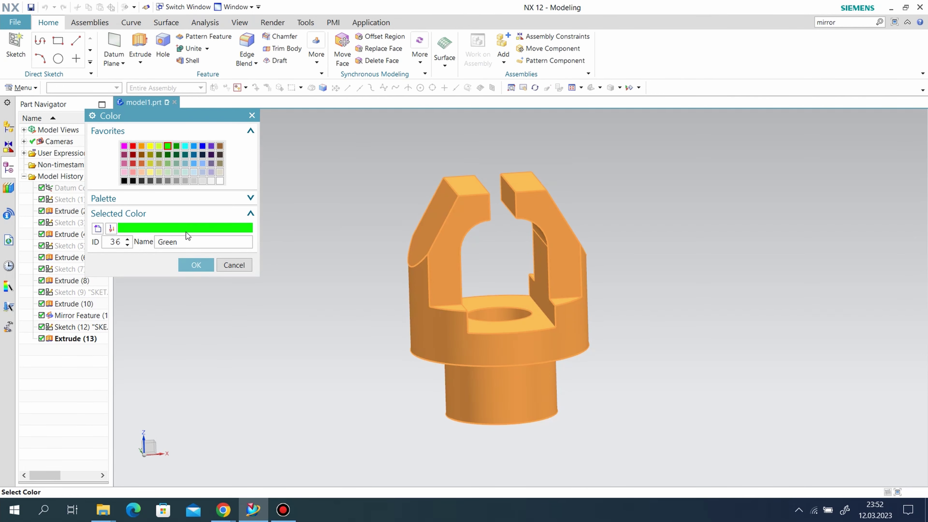
{"action": "left_click", "coordinate": [196, 265]}
{"action": "left_click", "coordinate": [168, 431]}
{"action": "middle_click_drag", "start_coordinate": [659, 344], "coordinate": [629, 280]}
{"action": "right_click", "coordinate": [506, 278]}
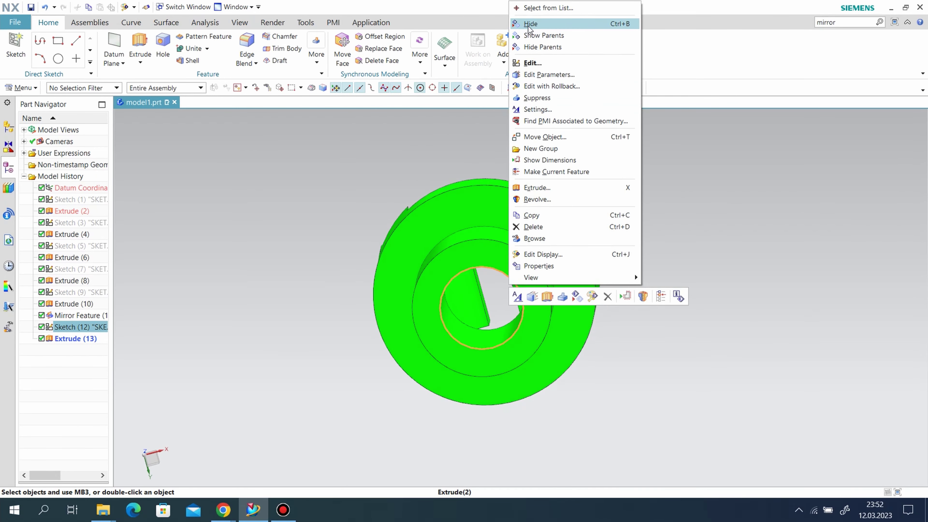
{"action": "key", "text": "Escape"}
{"action": "mouse_move", "coordinate": [727, 273]}
{"action": "middle_mouse_down"}
{"action": "mouse_move", "coordinate": [729, 257]}
{"action": "mouse_move", "coordinate": [678, 272]}
{"action": "mouse_move", "coordinate": [668, 263]}
{"action": "mouse_move", "coordinate": [436, 269]}
{"action": "mouse_move", "coordinate": [346, 190]}
{"action": "mouse_move", "coordinate": [735, 379]}
{"action": "mouse_move", "coordinate": [671, 258]}
{"action": "mouse_move", "coordinate": [704, 344]}
{"action": "mouse_move", "coordinate": [702, 336]}
{"action": "mouse_move", "coordinate": [665, 358]}
{"action": "mouse_move", "coordinate": [672, 351]}
{"action": "middle_mouse_up"}
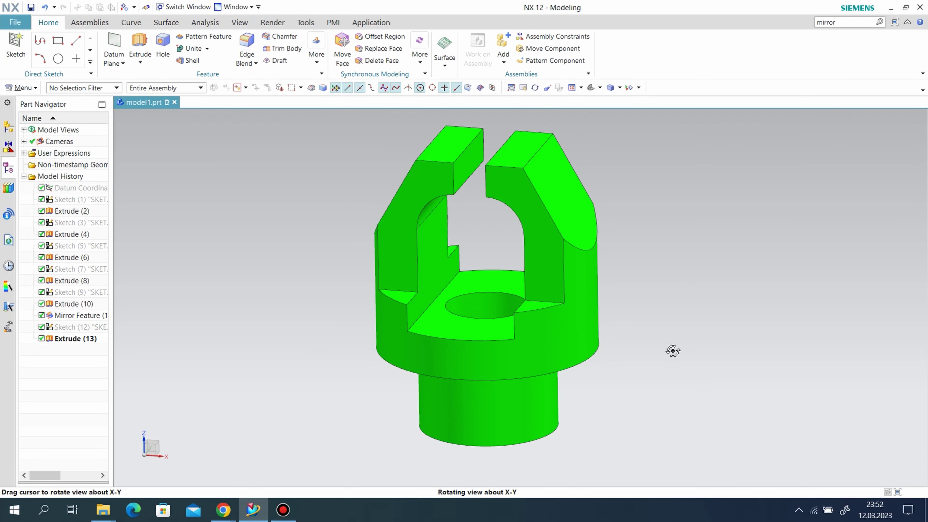
{"action": "scroll", "coordinate": [672, 351], "scroll_direction": "down", "scroll_amount": 2}
{"action": "scroll", "coordinate": [645, 289], "scroll_direction": "up", "scroll_amount": 1}
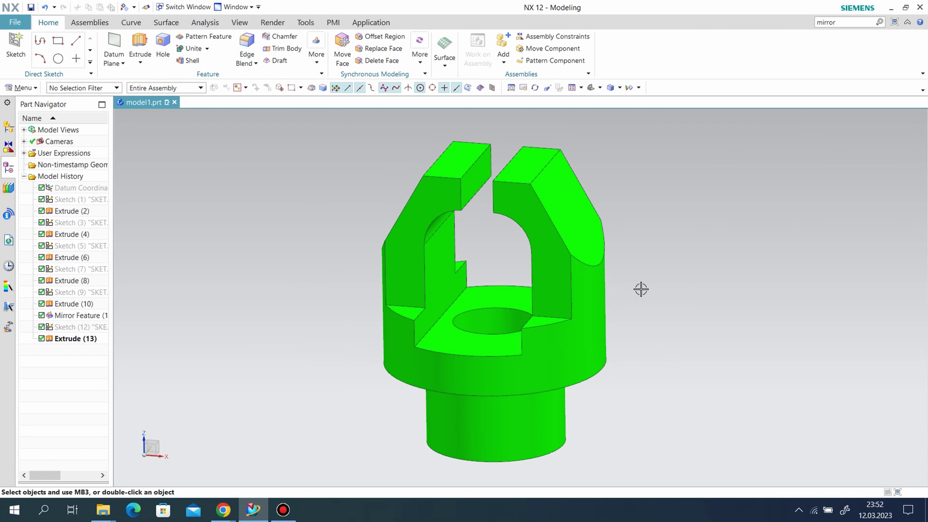
{"action": "middle_click_drag", "start_coordinate": [668, 355], "coordinate": [670, 363]}
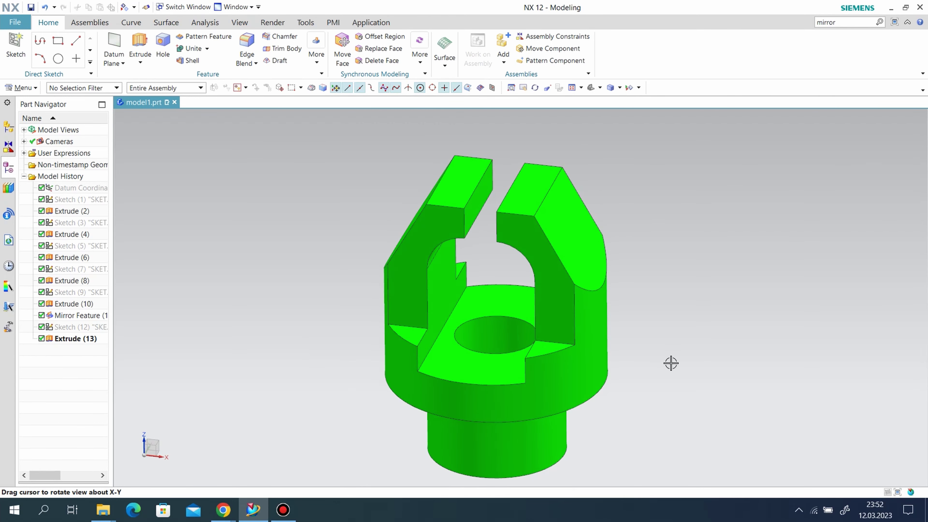
{"action": "scroll", "coordinate": [654, 344], "scroll_direction": "down", "scroll_amount": 1}
{"action": "middle_click_drag", "start_coordinate": [679, 412], "coordinate": [679, 403]}
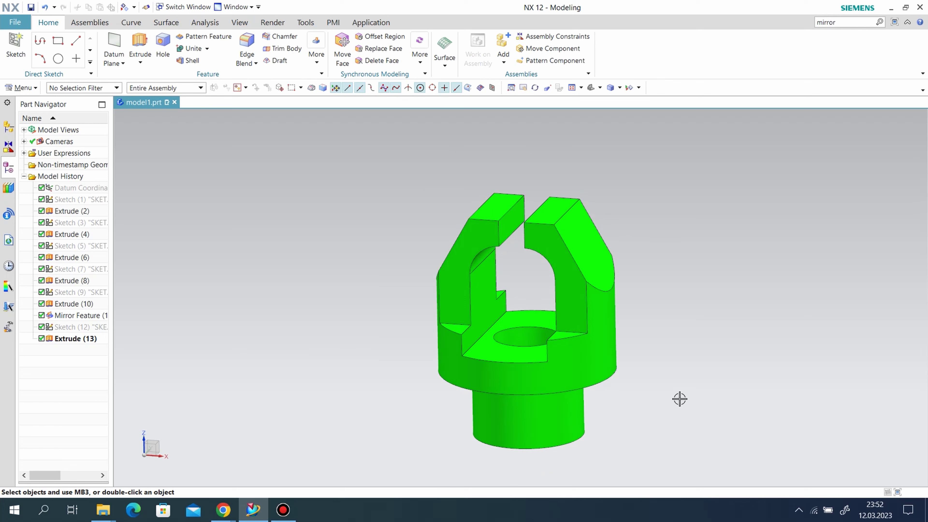
{"action": "middle_click_drag", "start_coordinate": [672, 403], "coordinate": [668, 401]}
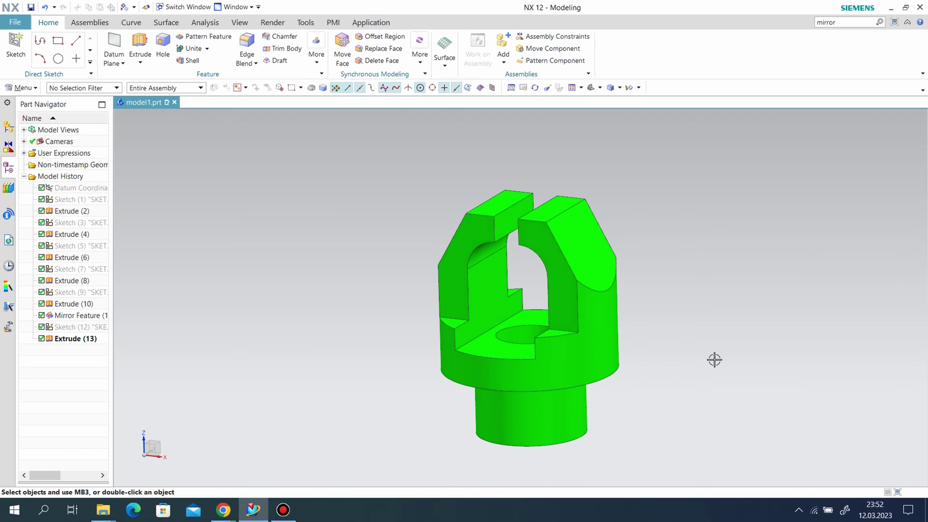
{"action": "scroll", "coordinate": [781, 398], "scroll_direction": "up", "scroll_amount": 2}
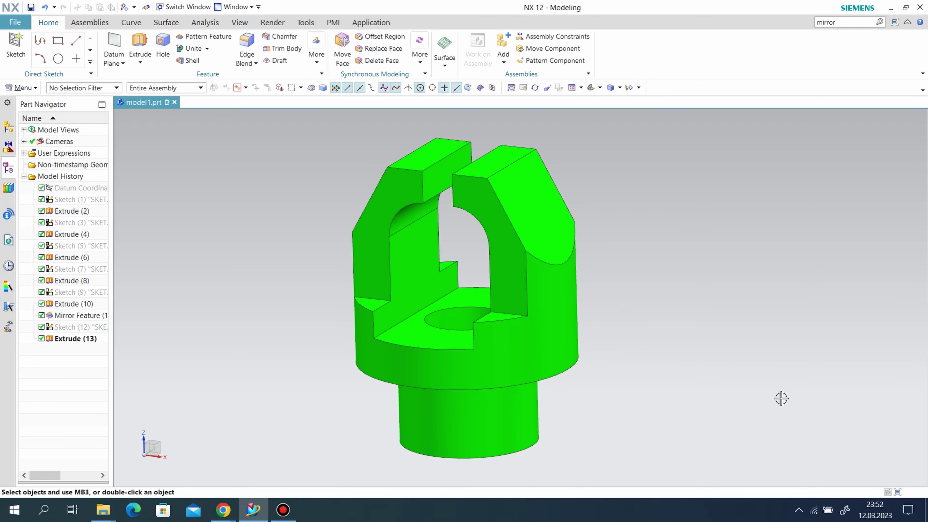